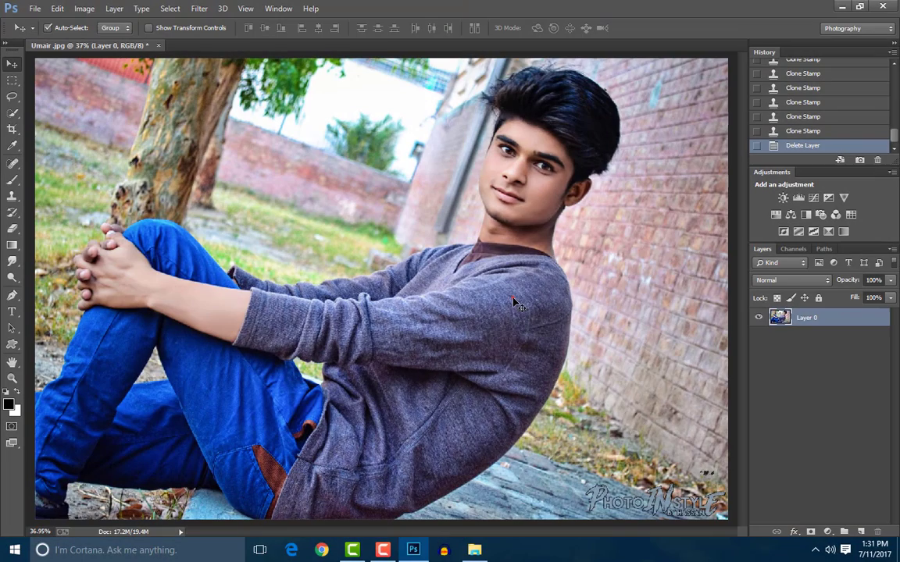
Step: Duplicate Layer 0, the portrait layer, in the Layers panel
left_click_drag(805, 318, 860, 531)
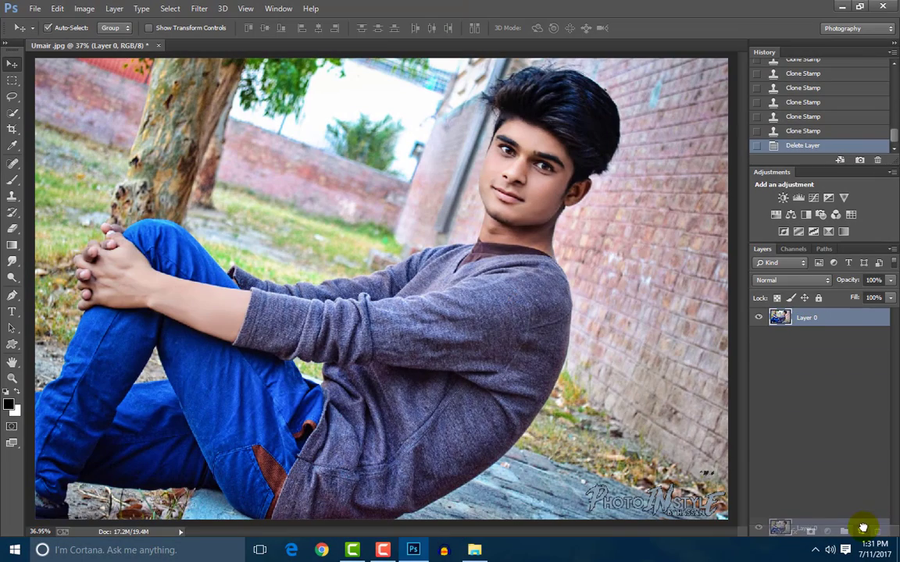
Step: Apply Shadows/Highlights to the copied layer to lift the shadows
left_click(84, 7)
left_click(96, 41)
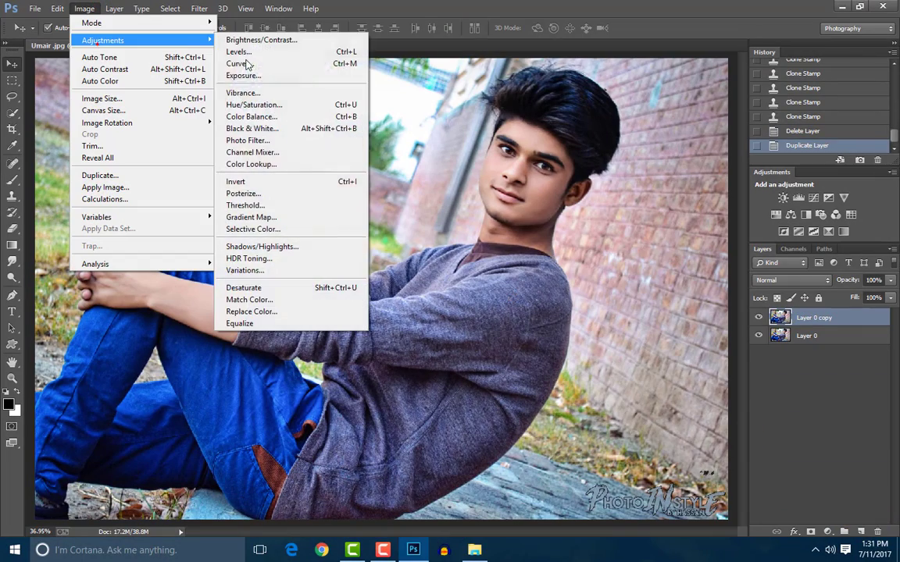
left_click(262, 246)
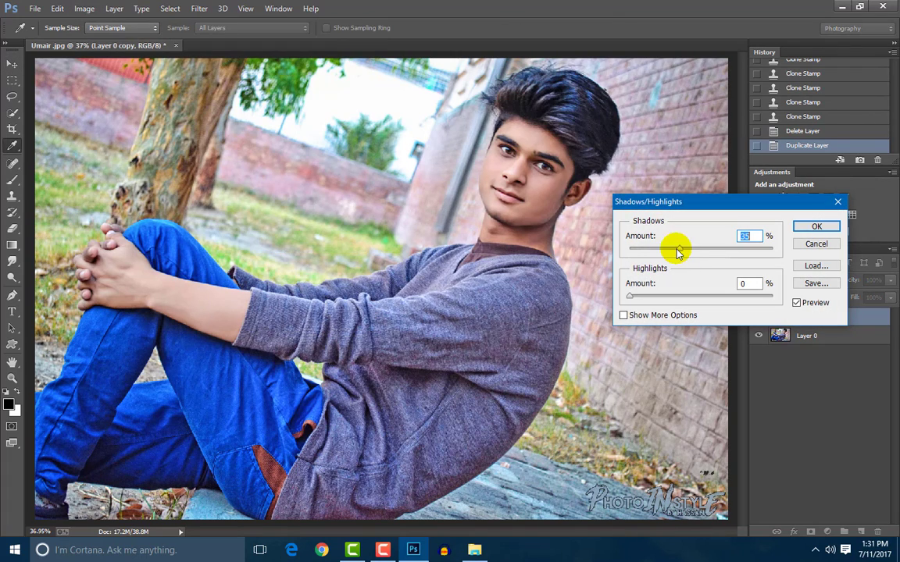
left_click_drag(676, 248, 665, 250)
left_click(816, 226)
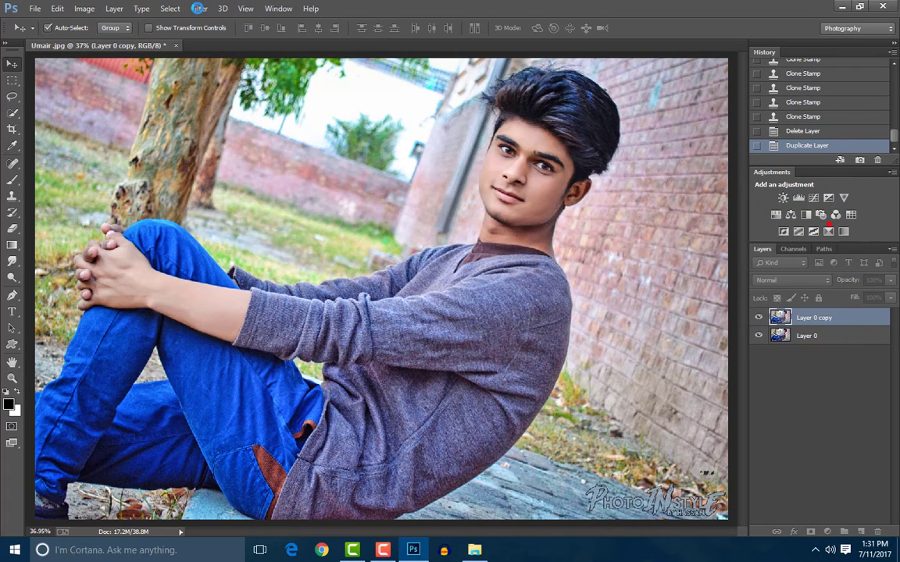
Step: Open the Camera Raw filter and raise Clarity to about +40
left_click(200, 8)
left_click(219, 80)
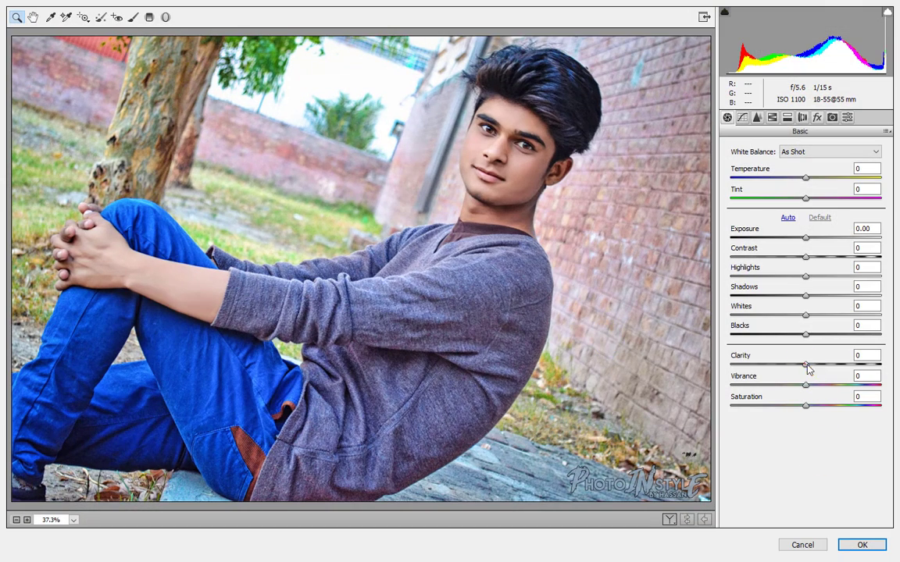
mouse_move(804, 365)
left_mouse_down()
mouse_move(842, 366)
mouse_move(814, 385)
left_mouse_up()
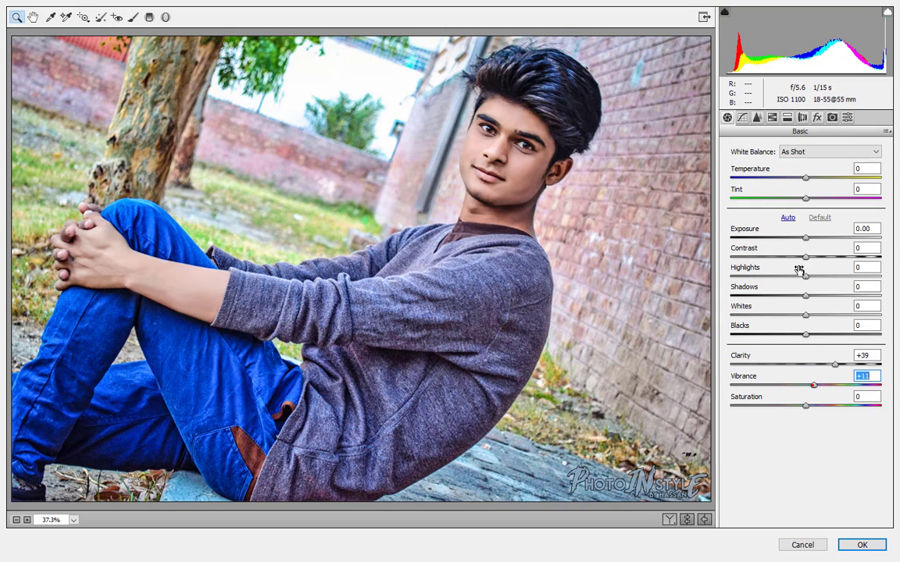
Step: Lower highlights, brighten whites and add luminance noise reduction of about 20
mouse_move(804, 276)
left_mouse_down()
mouse_move(789, 279)
mouse_move(786, 258)
left_mouse_up()
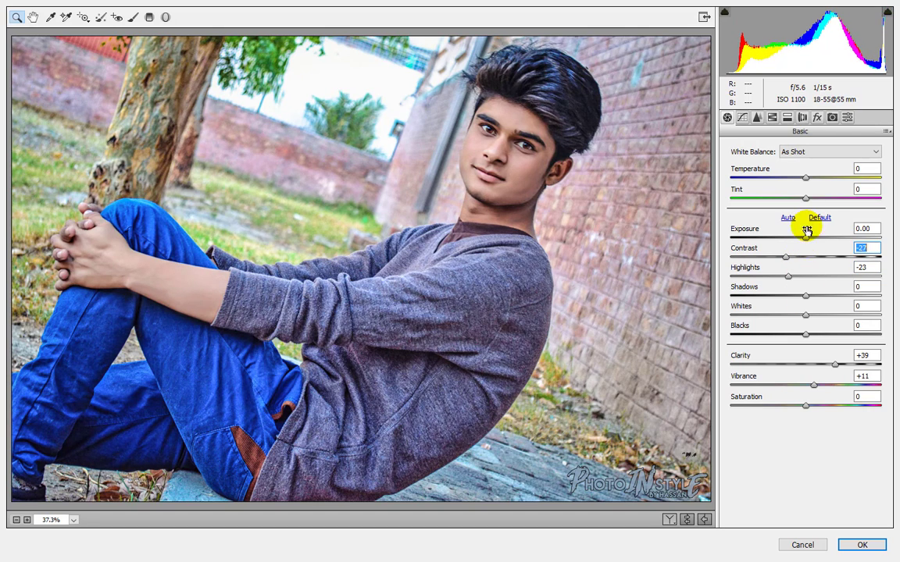
left_click(813, 316)
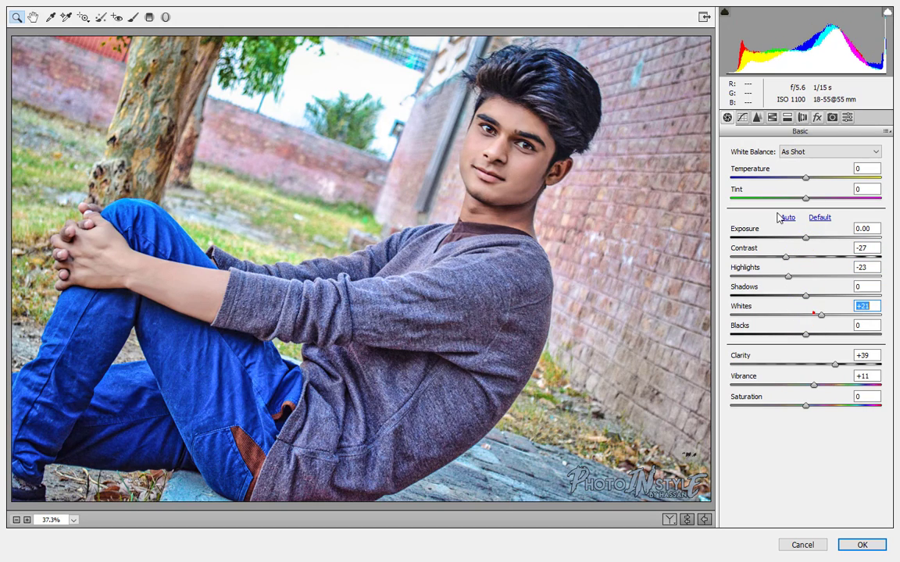
left_click(755, 117)
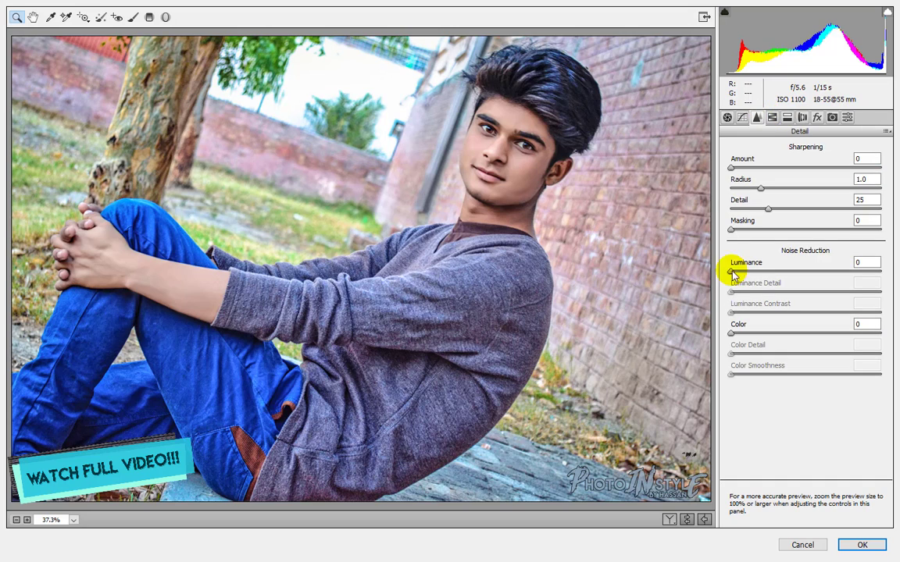
left_click_drag(731, 271, 761, 271)
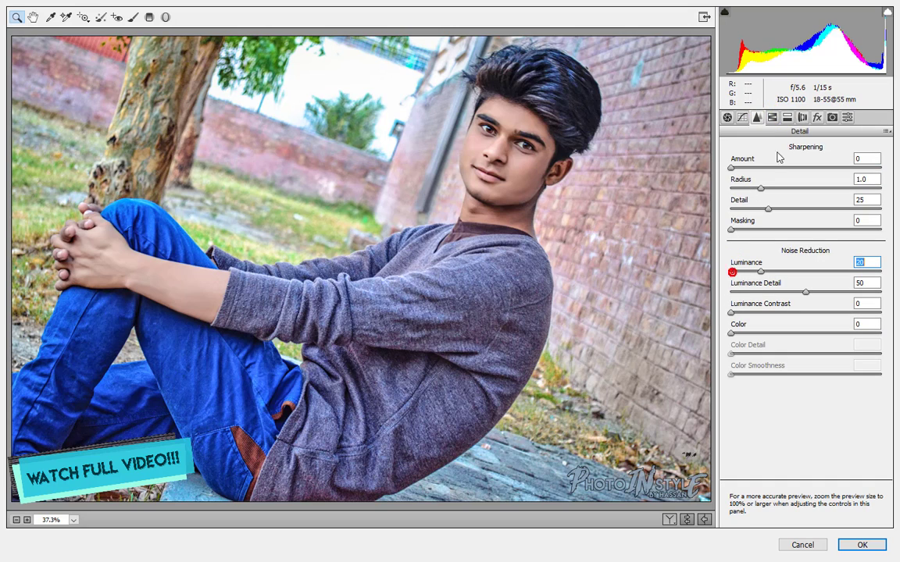
Step: Brighten oranges and yellows in HSL Luminance and saturate the yellows almost fully
left_click(802, 117)
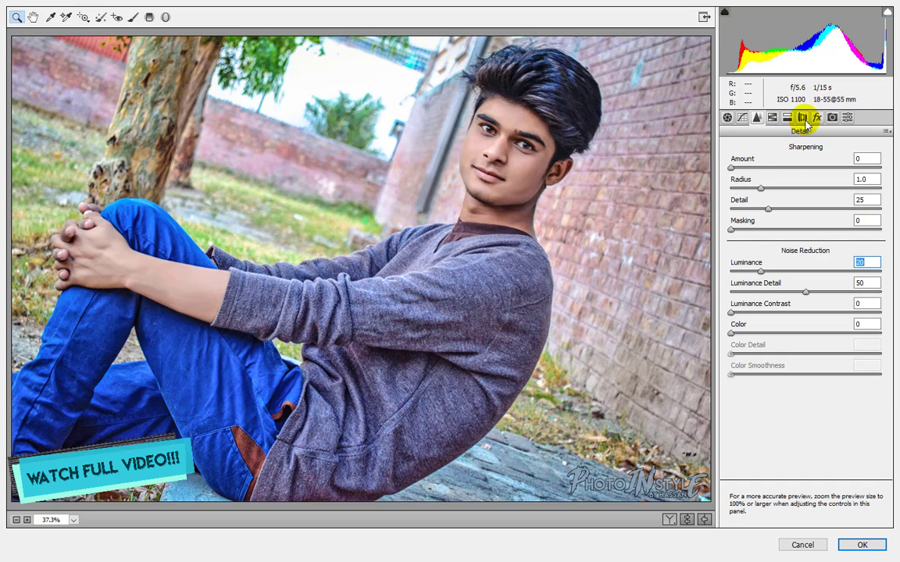
left_click(772, 117)
left_click(800, 165)
mouse_move(805, 226)
left_mouse_down()
mouse_move(824, 226)
mouse_move(830, 247)
left_mouse_up()
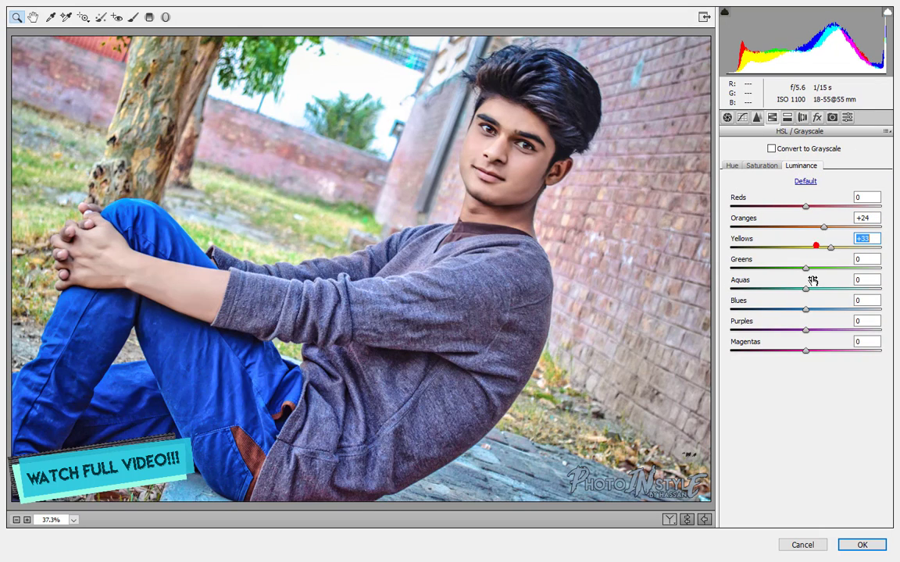
left_click(816, 267)
left_click(767, 166)
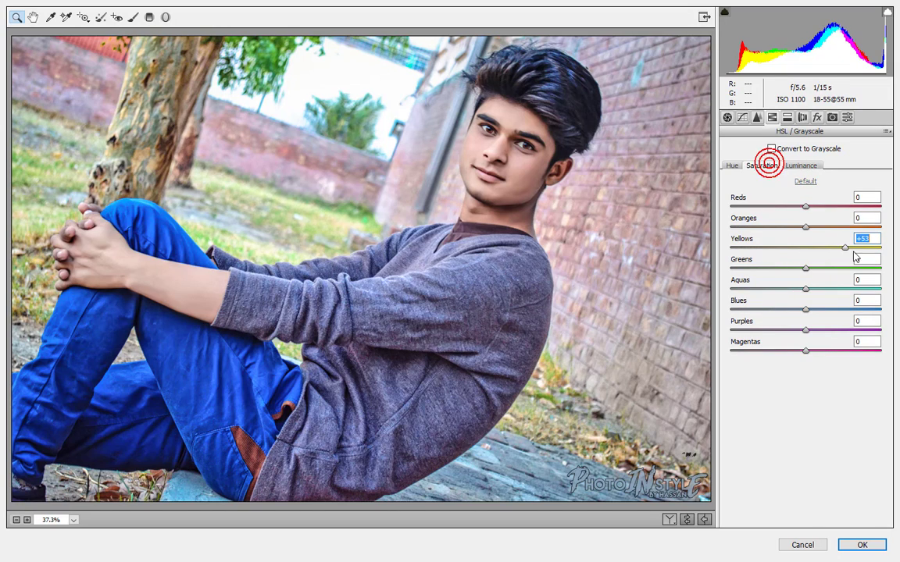
left_click_drag(852, 250, 878, 249)
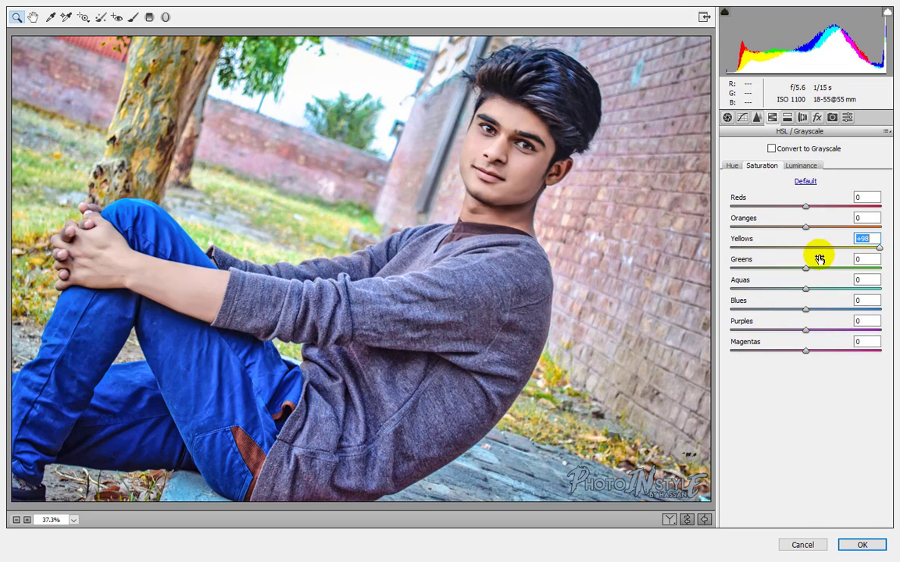
Step: Boost green saturation, shift yellow and green hues, and apply the Camera Raw grade
mouse_move(806, 268)
left_mouse_down()
mouse_move(828, 268)
mouse_move(732, 248)
mouse_move(744, 248)
left_mouse_up()
left_click(732, 167)
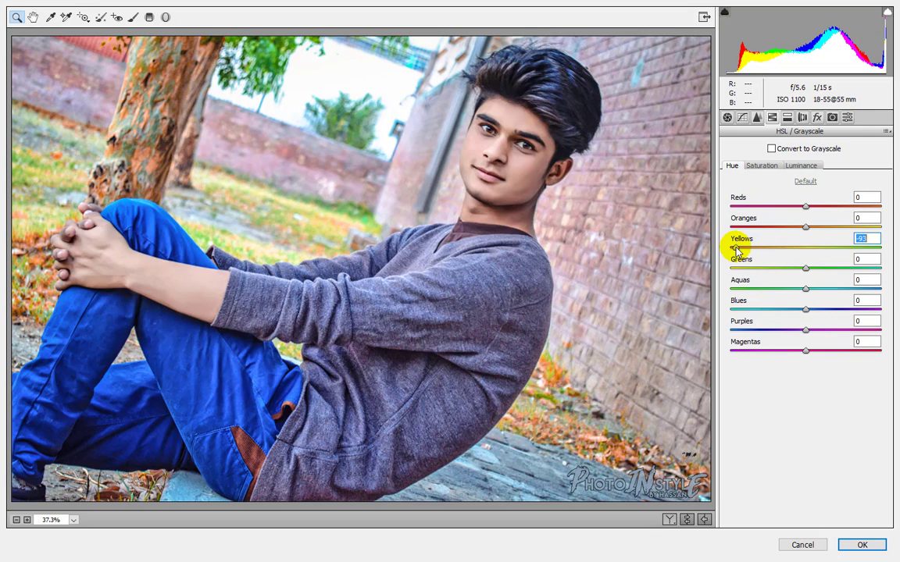
left_click_drag(805, 268, 776, 273)
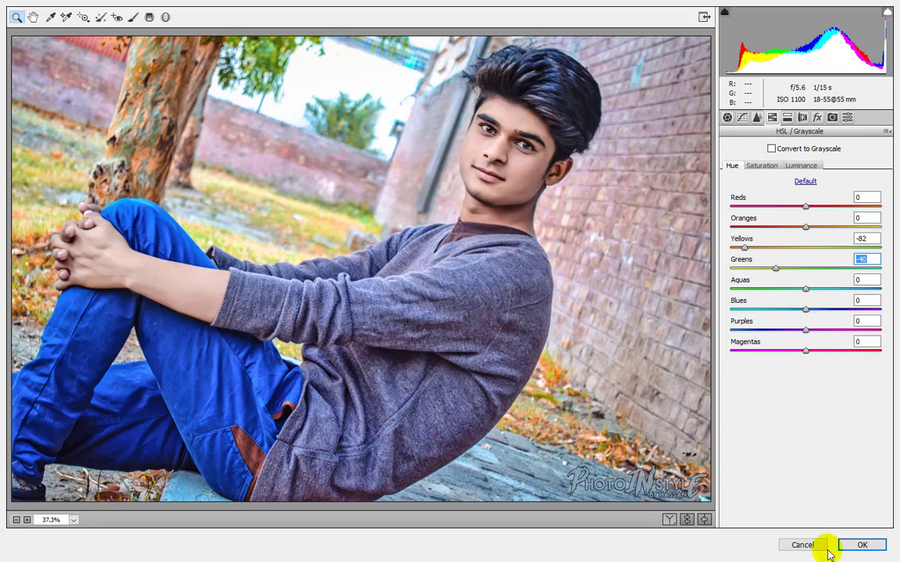
left_click(862, 544)
left_click(201, 11)
mouse_move(222, 330)
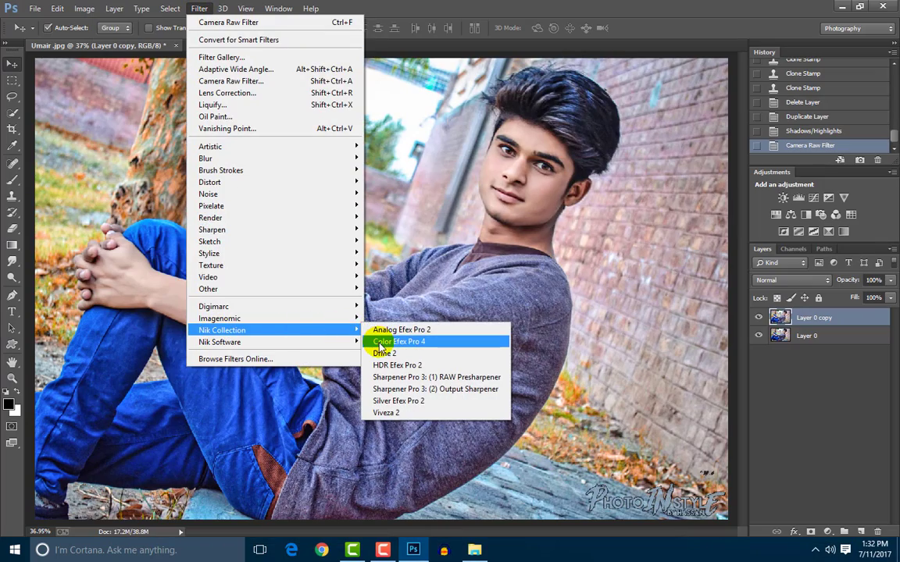
Step: Open the photo in Color Efex Pro 4 with Contrast Color Range at 12% opacity
left_click(383, 341)
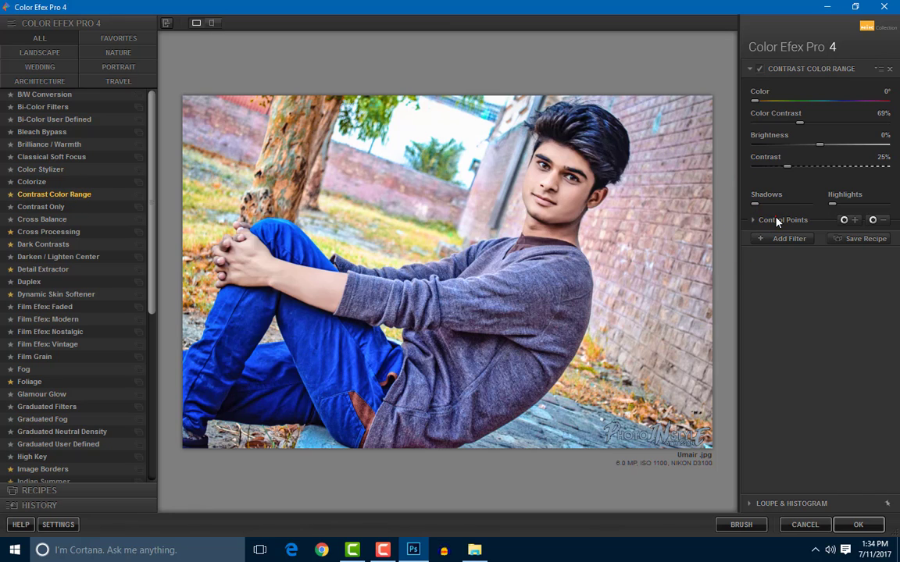
left_click(777, 222)
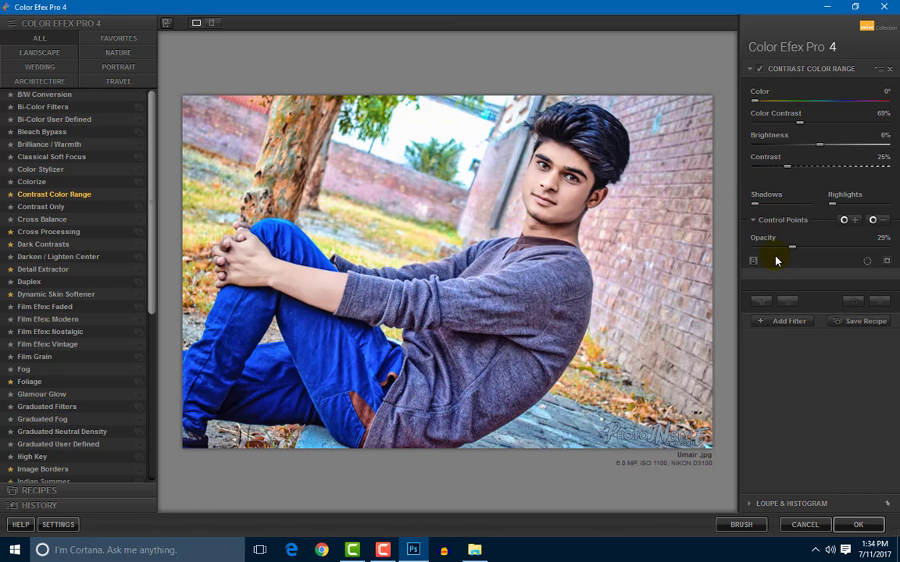
left_click_drag(792, 246, 770, 246)
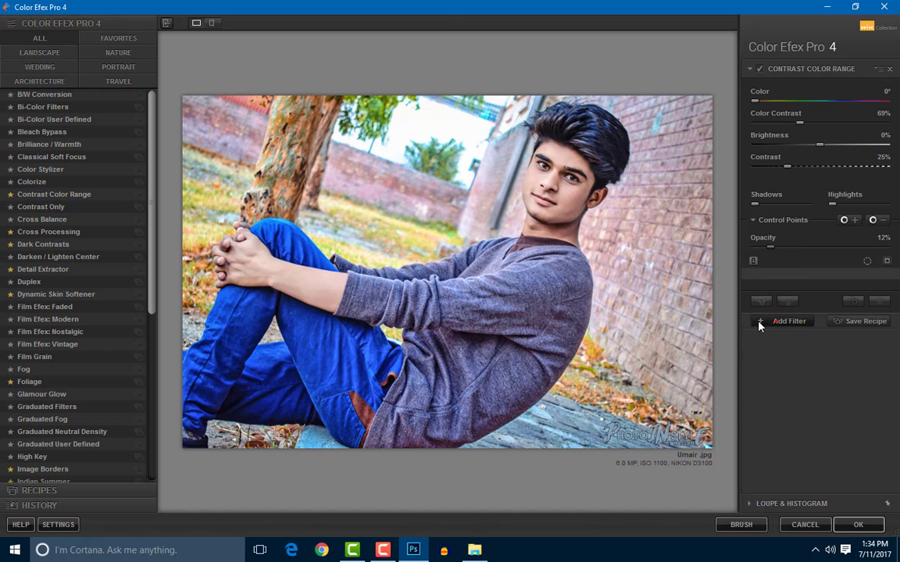
Step: Add Dark Contrasts with saturation at -14% and ready an effect-removing control point
left_click(42, 245)
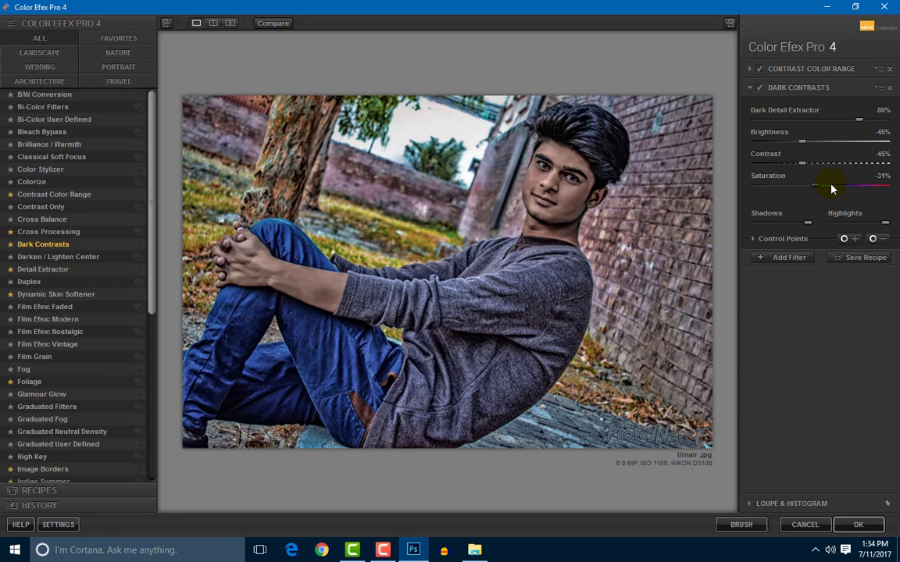
left_click(829, 184)
left_click(875, 239)
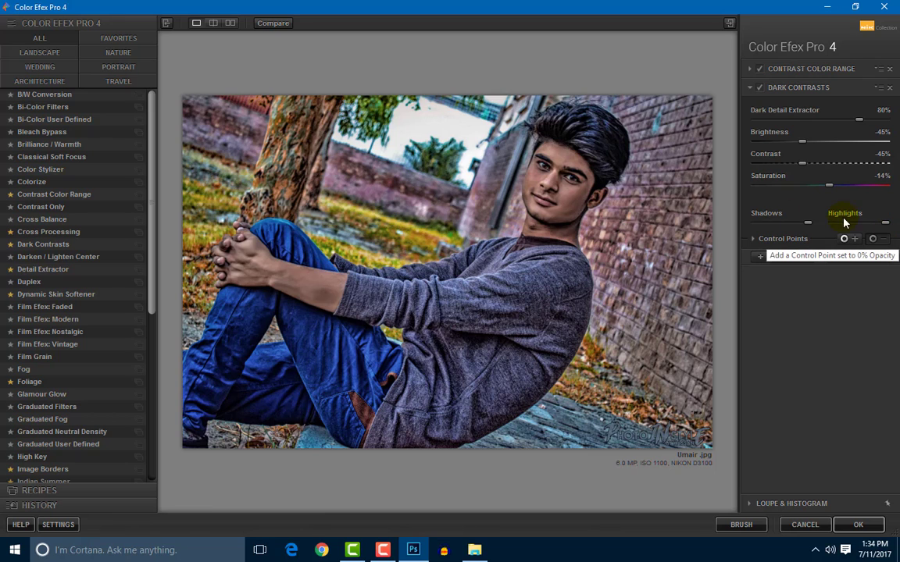
Step: Place effect-removing Dark Contrasts control points on the face, neck and forehead
left_click(562, 190)
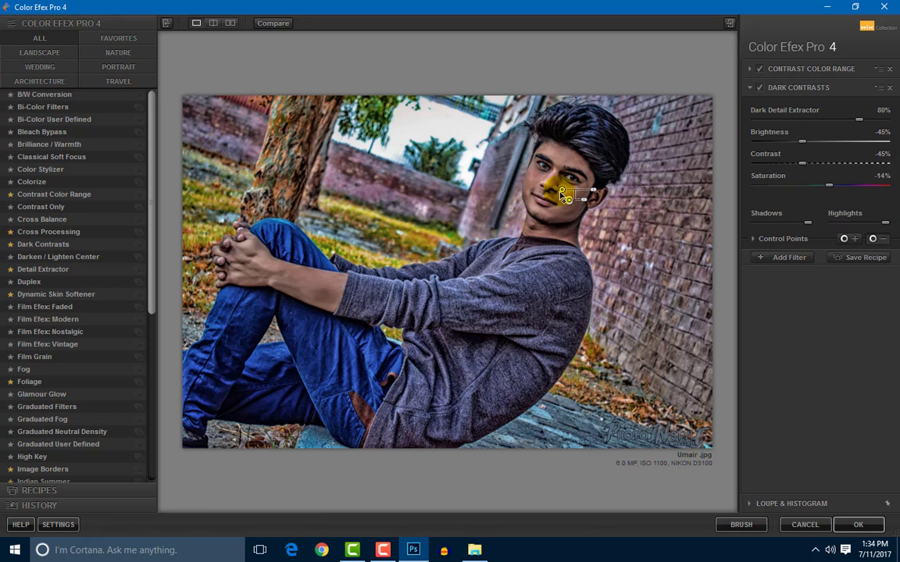
left_click_drag(565, 198, 589, 198)
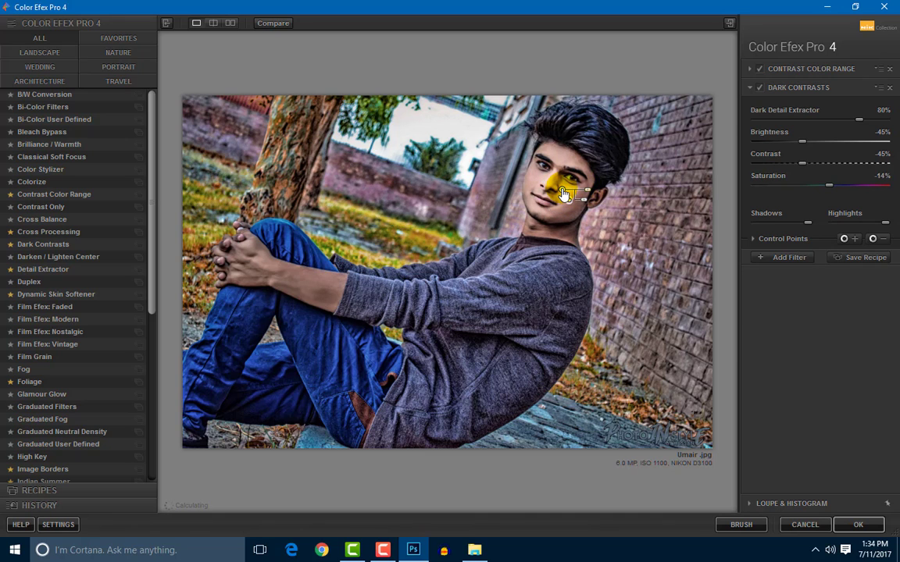
left_click(563, 234)
mouse_move(561, 190)
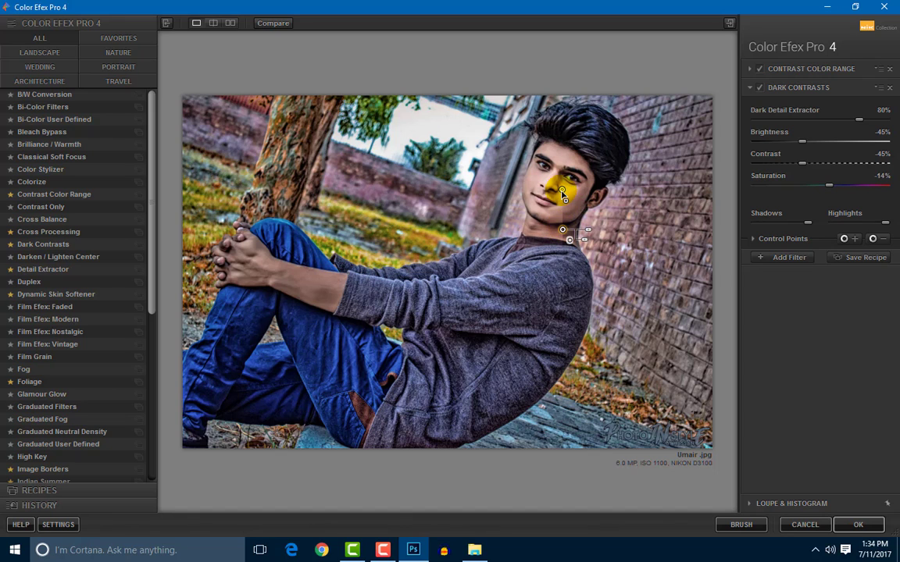
left_click(555, 160)
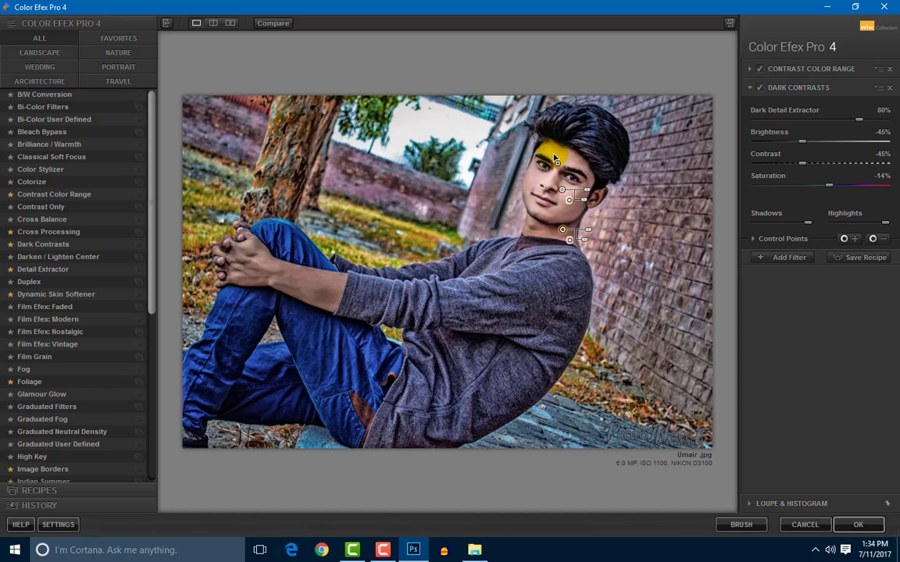
left_click(553, 156)
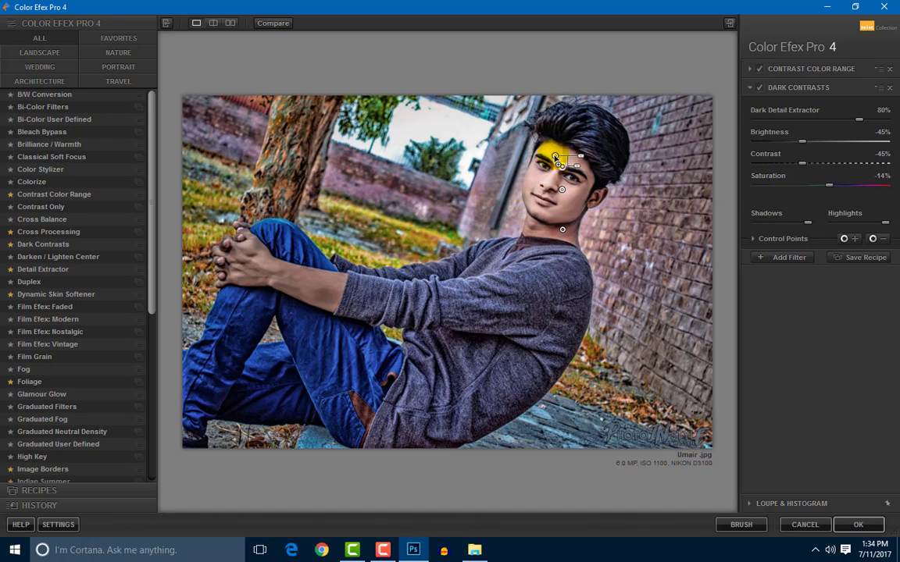
Step: Add Dark Contrasts control points on the forearm and hands, and move one onto the cheek
left_click(318, 293)
left_click(346, 295)
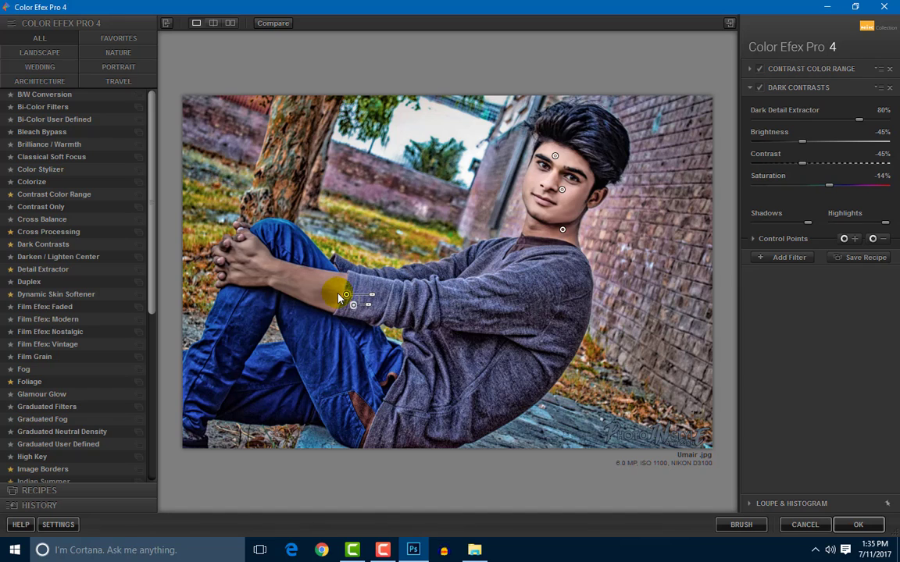
left_click_drag(346, 295, 290, 281)
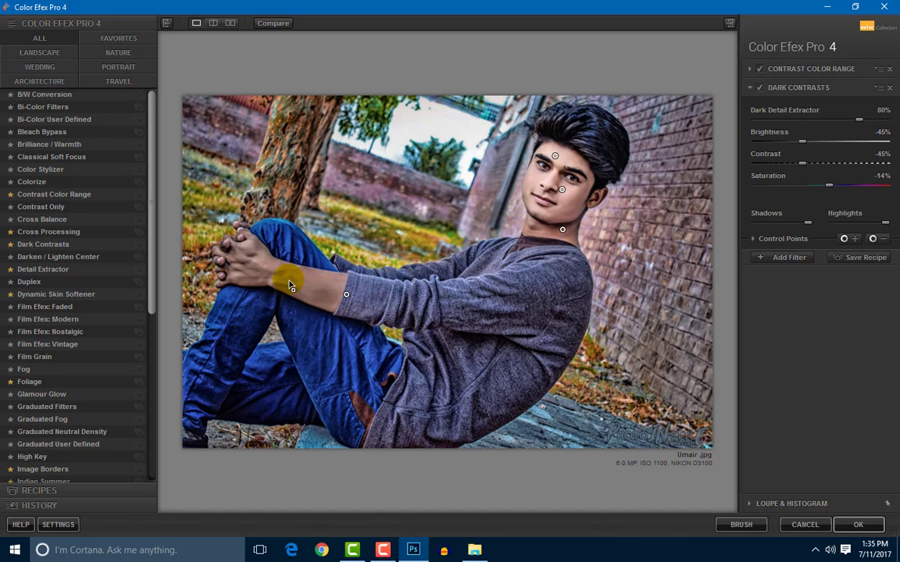
left_click(346, 294)
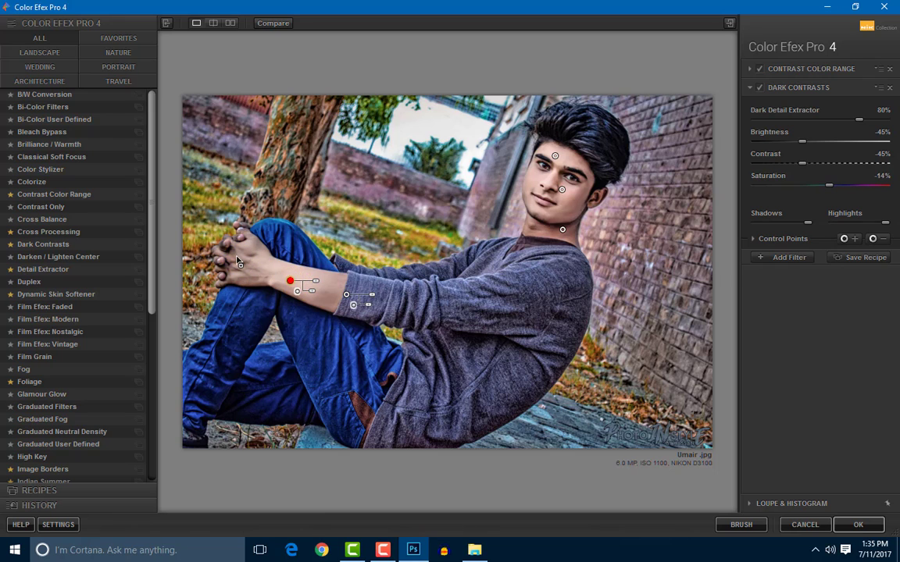
left_click_drag(289, 281, 234, 255)
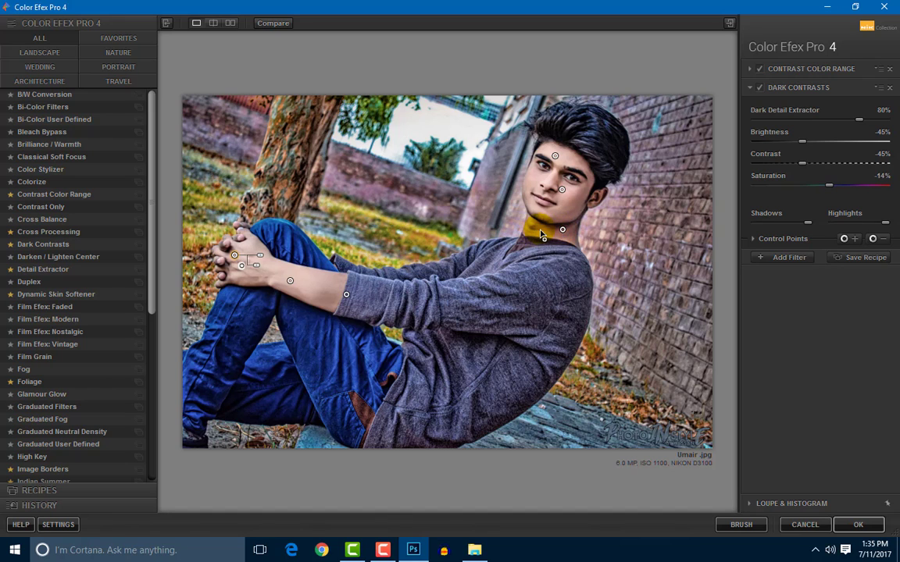
left_click(562, 230)
left_click_drag(564, 234, 564, 191)
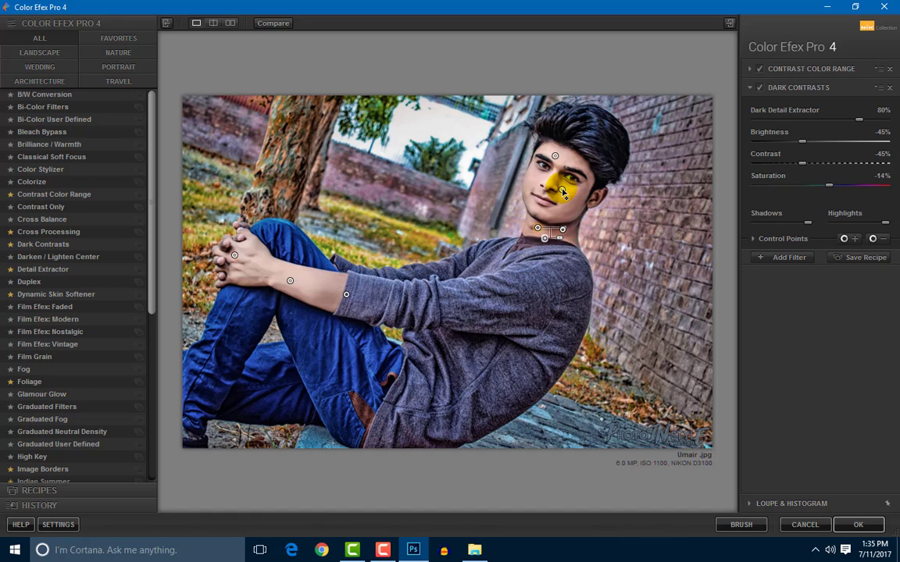
left_click_drag(563, 191, 532, 192)
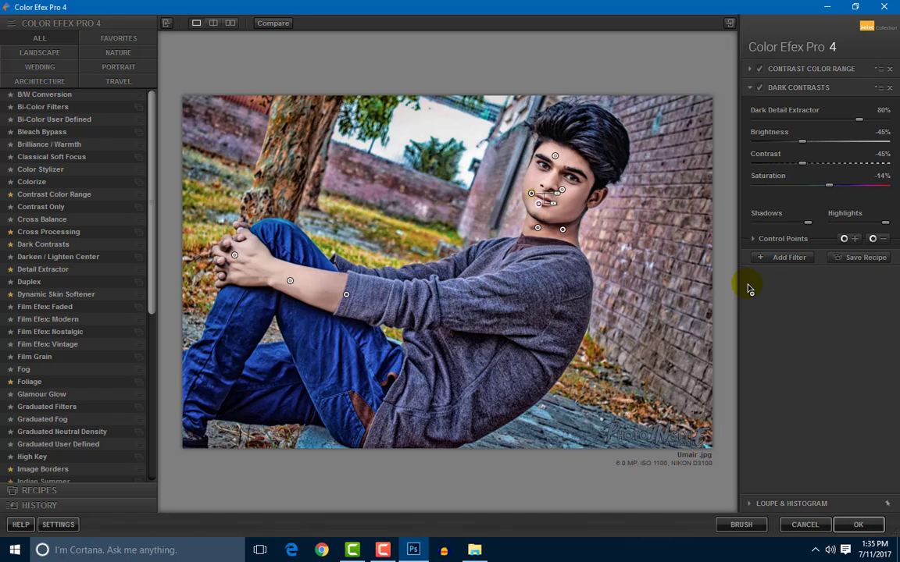
left_click(774, 258)
Step: Add Detail Extractor with 31% saturation and 51% opacity
left_click(55, 357)
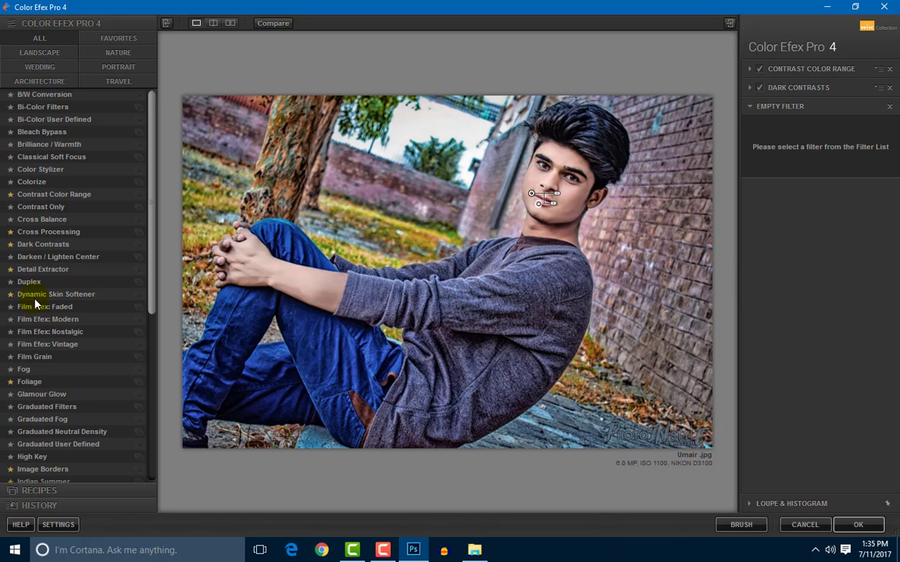
left_click(709, 250)
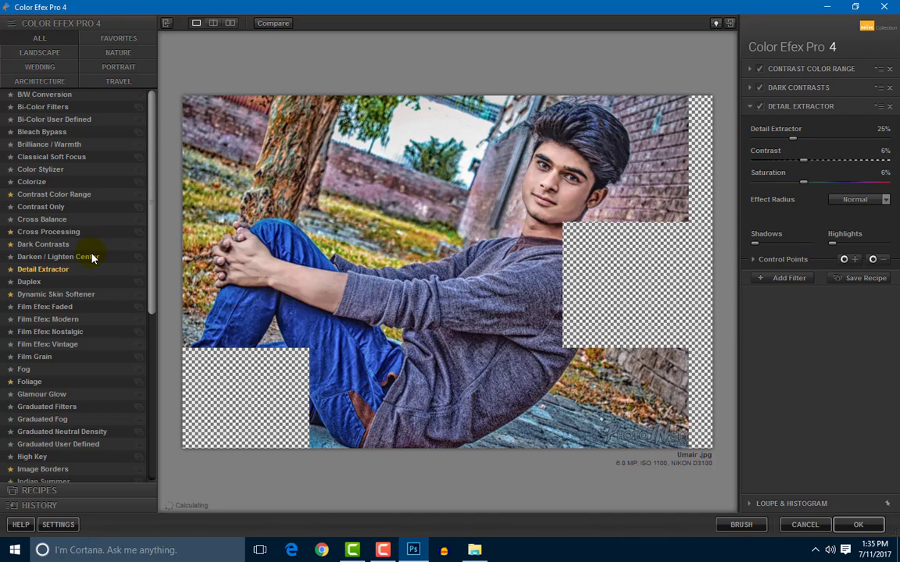
left_click(825, 182)
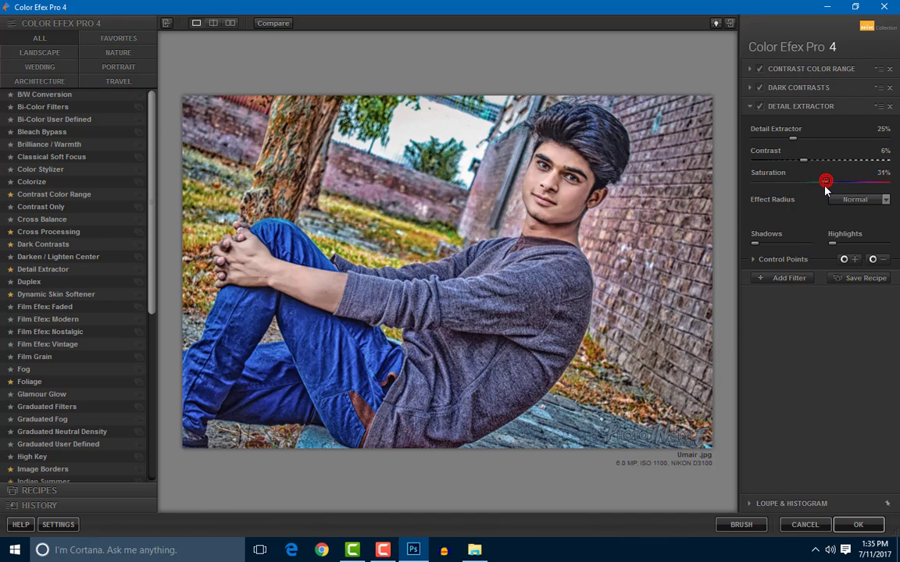
left_click(787, 263)
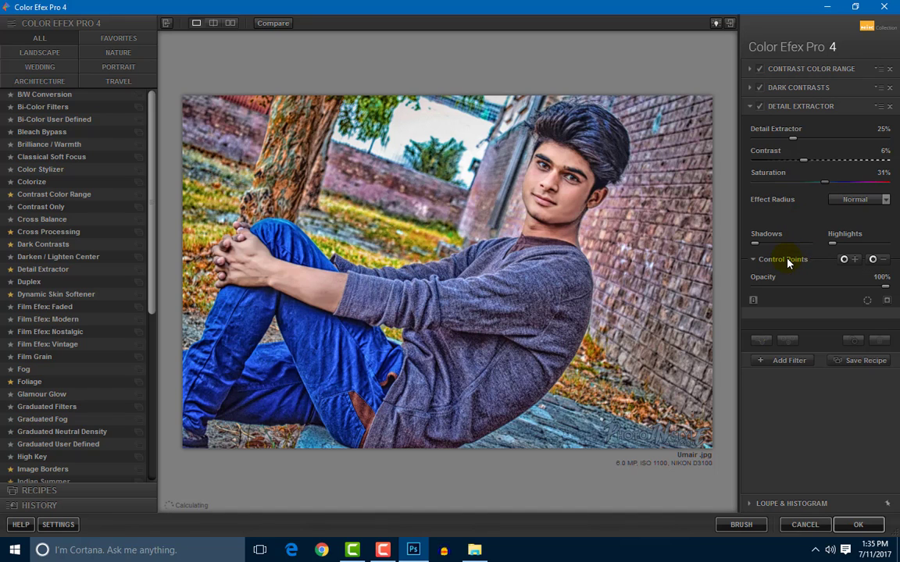
left_click(820, 294)
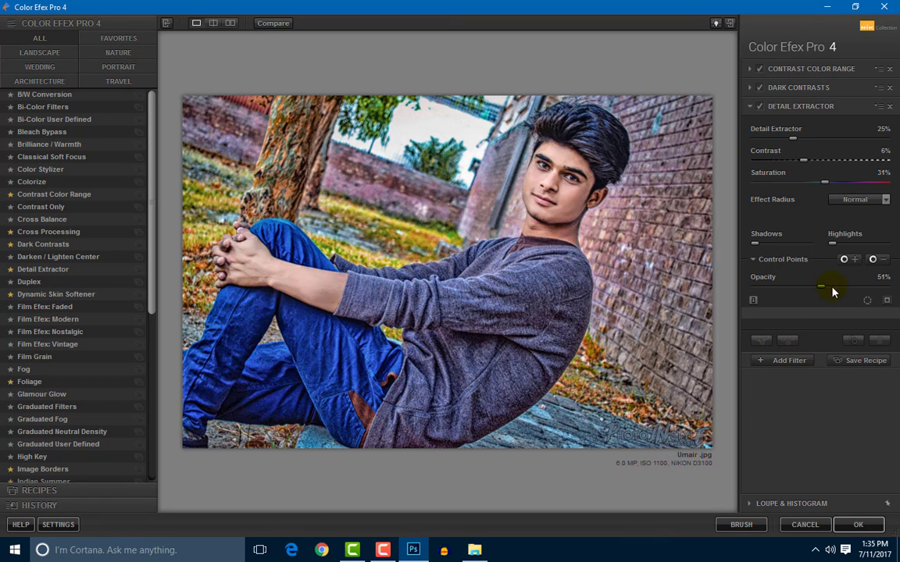
Step: Place Detail Extractor control points on face and arm, reducing Control Point 3 to 9%
left_click(881, 261)
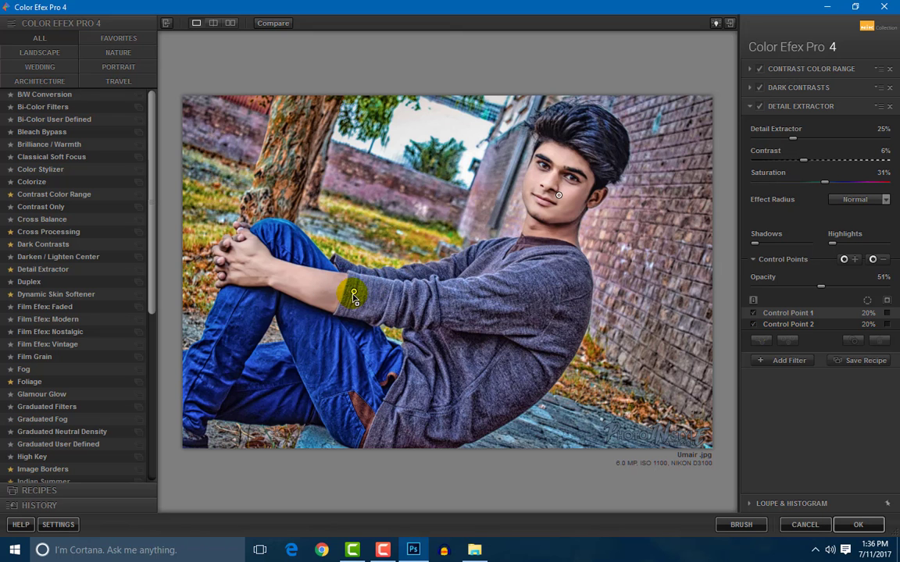
left_click(346, 292)
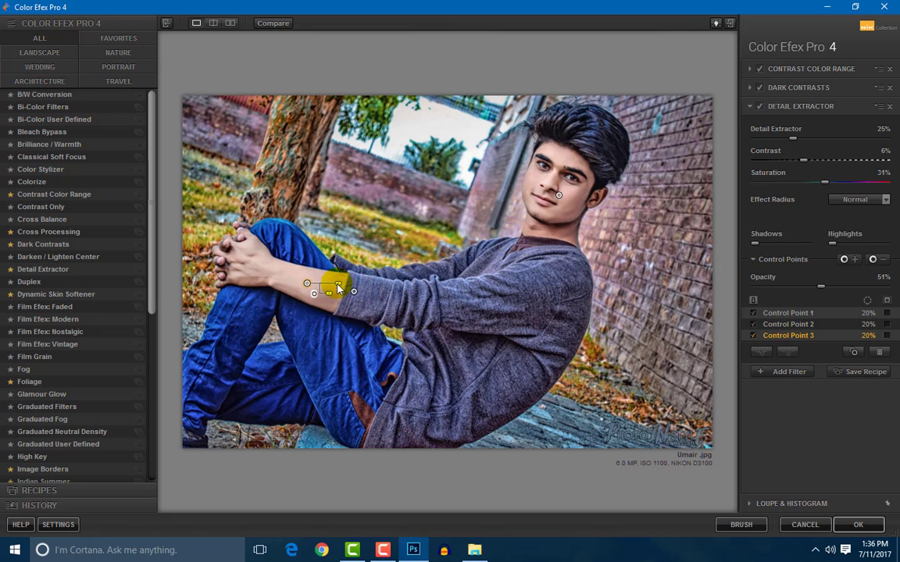
left_click(354, 291)
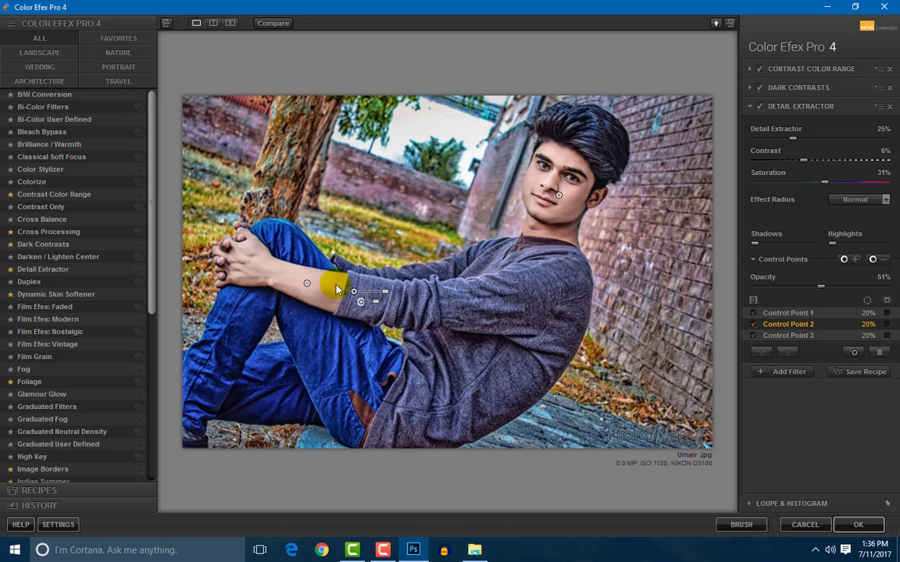
left_click(375, 296)
left_click(308, 284)
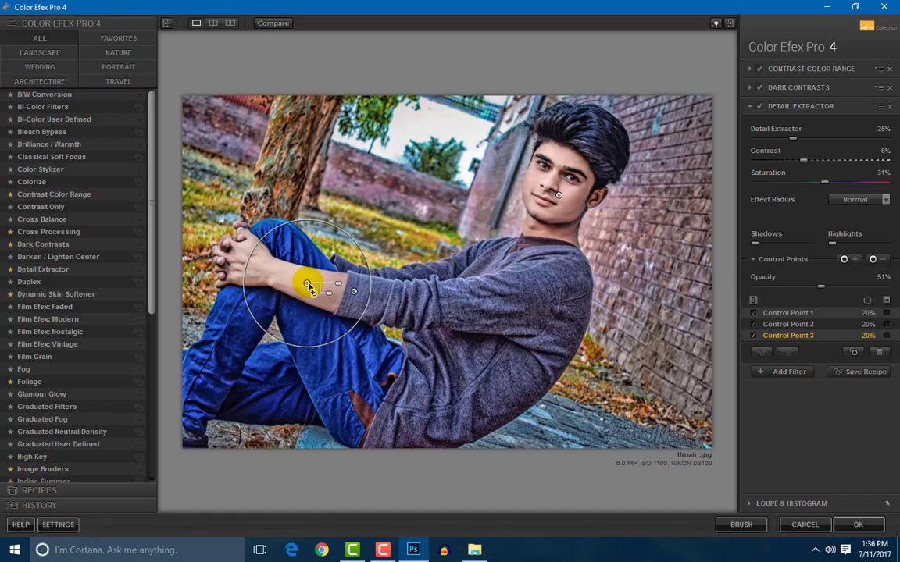
left_click(338, 286)
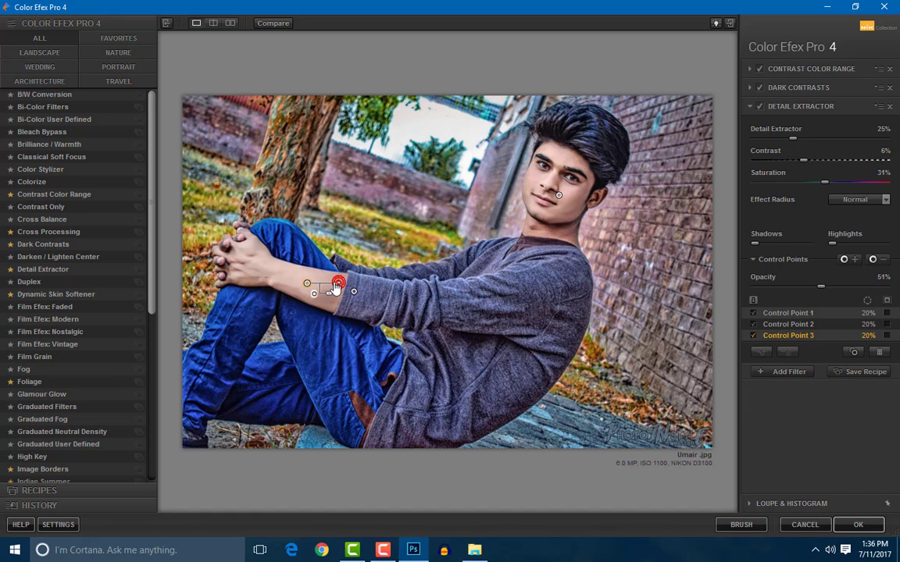
left_click_drag(335, 287, 331, 282)
left_click(307, 286)
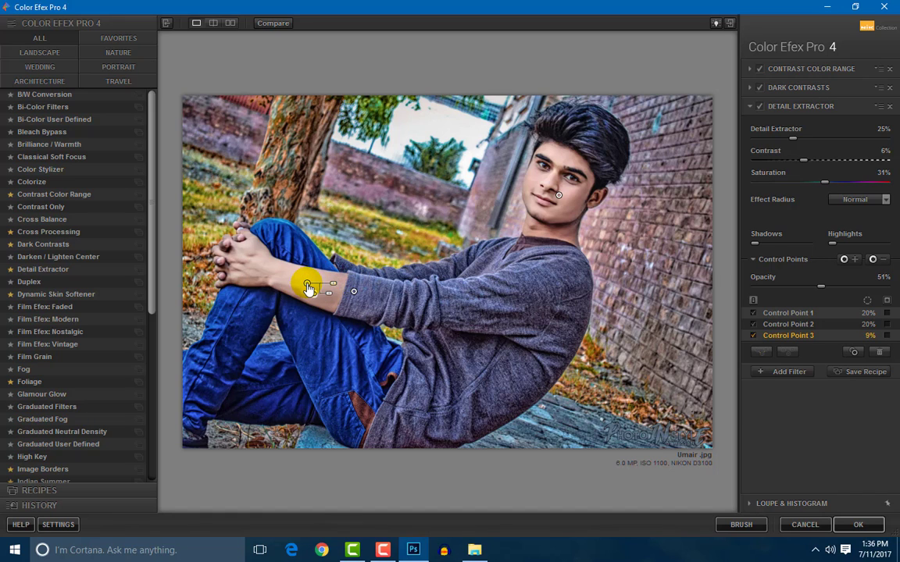
left_click(242, 260)
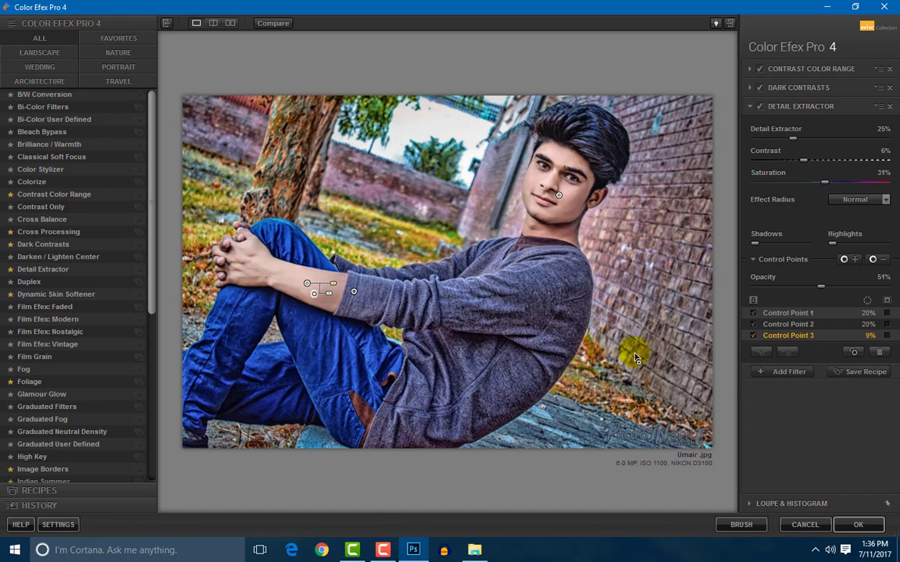
left_click(769, 373)
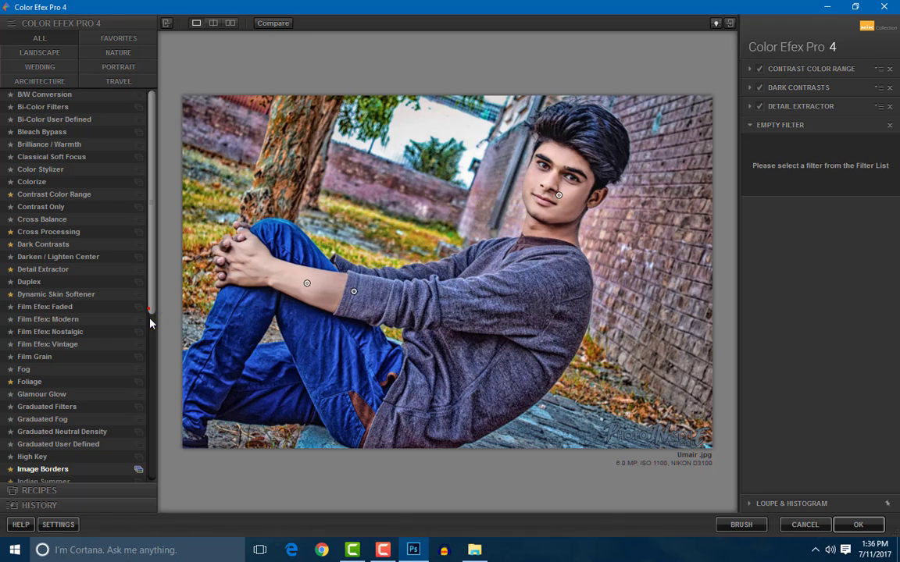
Step: Add Indian Summer and Foliage at 47% opacity, then send the result to Photoshop
scroll(117, 367, "down", 1)
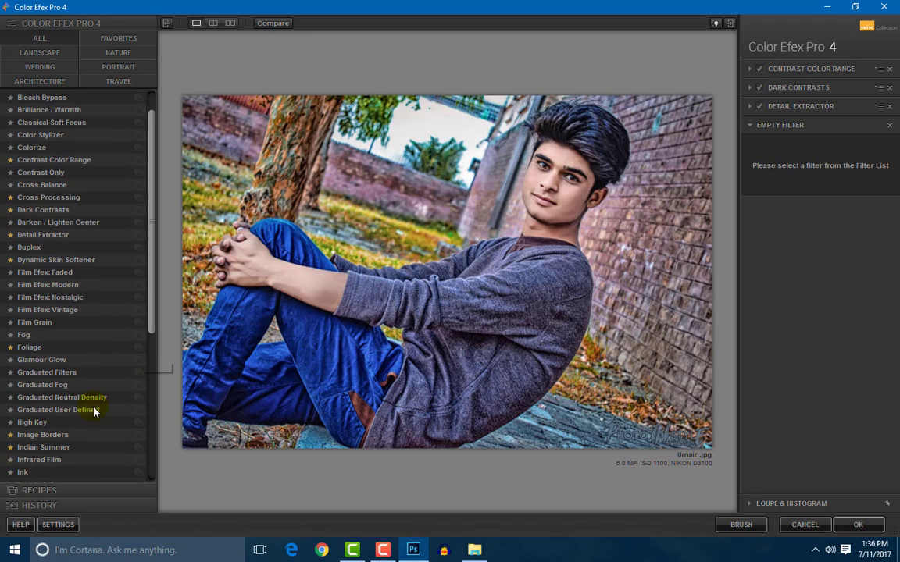
left_click(61, 449)
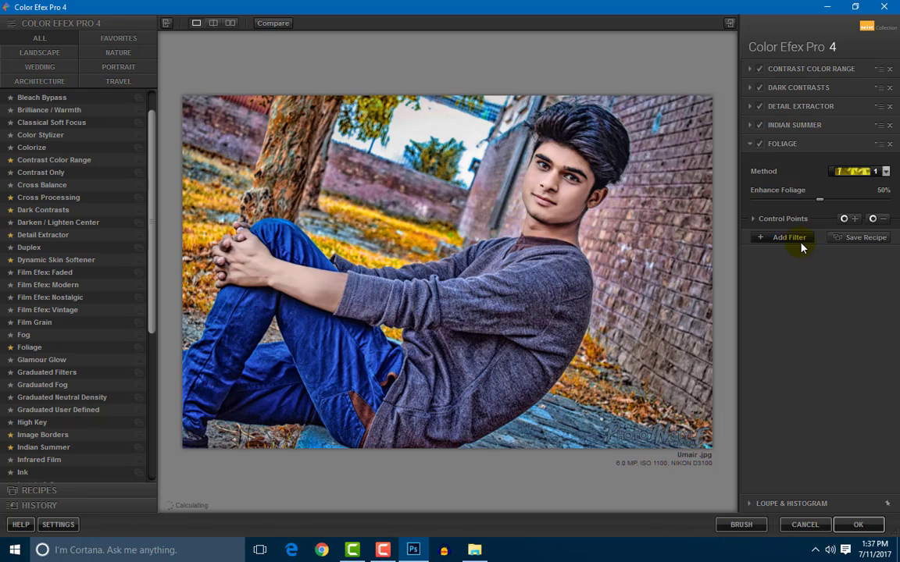
left_click(797, 222)
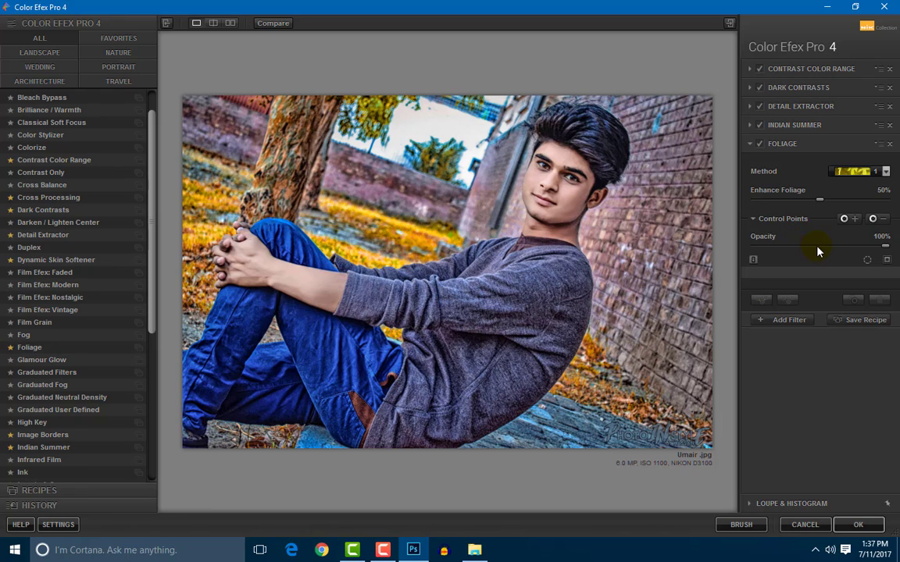
left_click(816, 246)
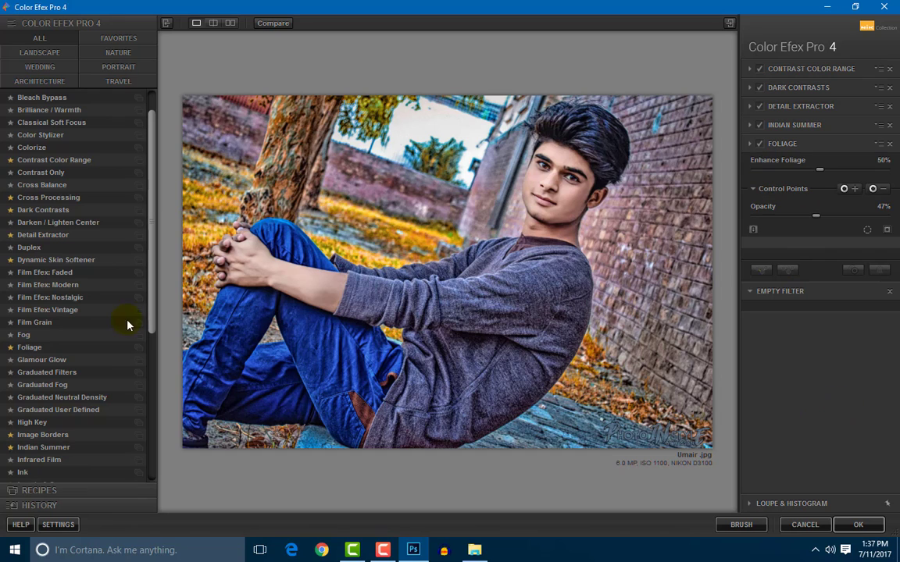
left_click(856, 524)
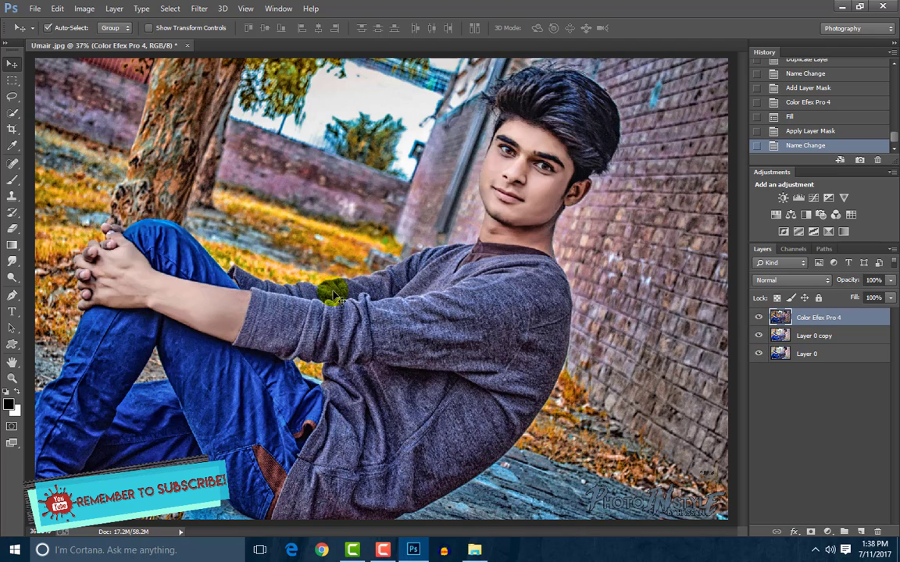
Step: Erase the Color Efex Pro 4 layer over the hands, forehead, mouth, neck and face
left_click(11, 228)
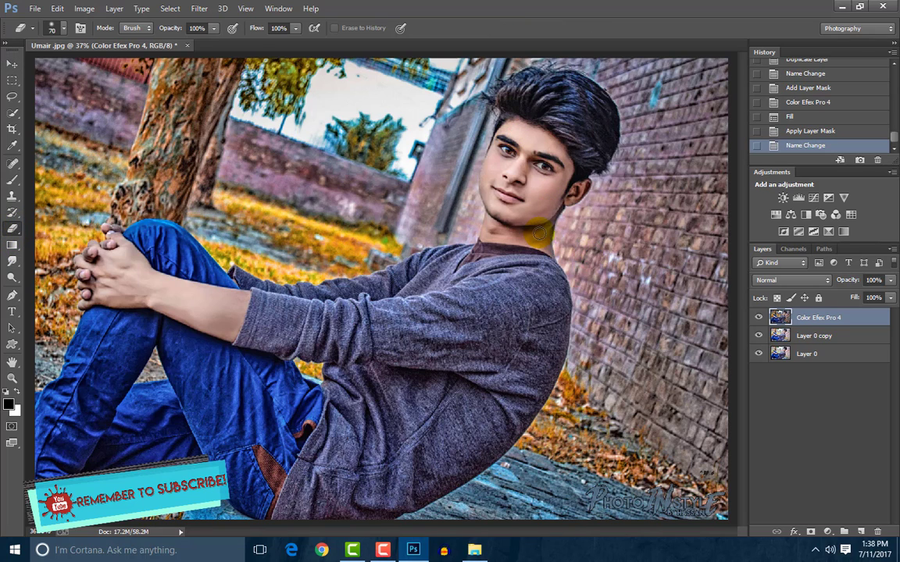
left_click_drag(549, 237, 78, 250)
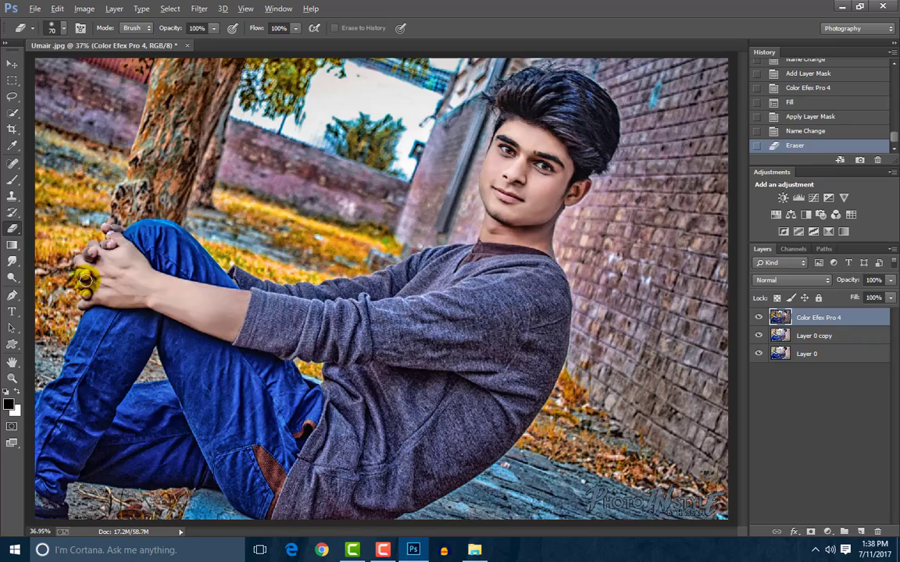
scroll(78, 250, "up", 2)
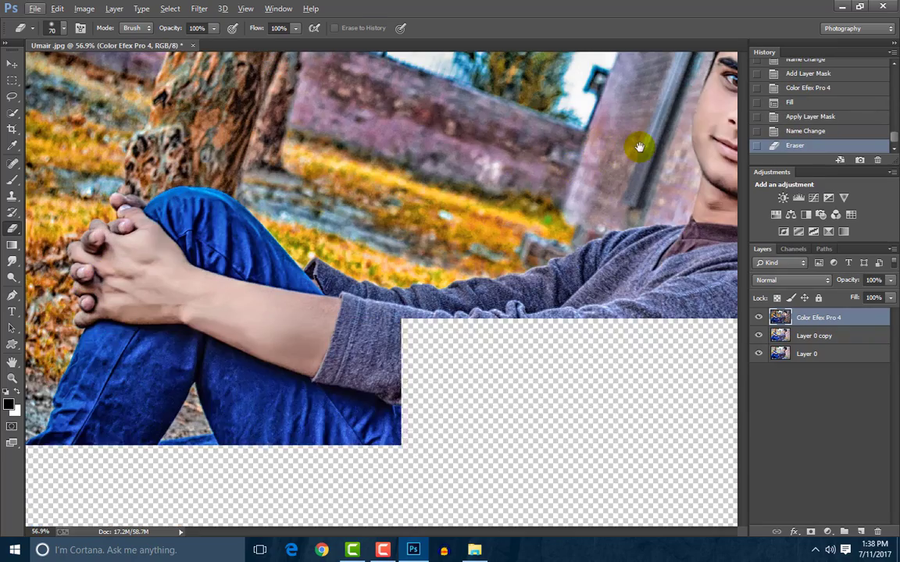
left_click_drag(449, 201, 262, 278)
scroll(400, 267, "up", 3)
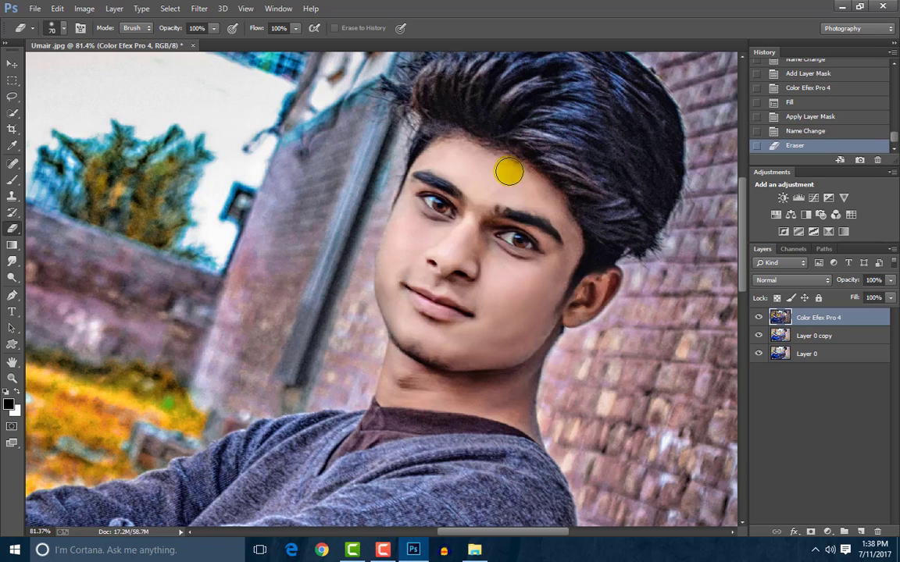
mouse_move(508, 170)
left_mouse_down()
mouse_move(443, 167)
mouse_move(416, 245)
left_mouse_up()
left_click(411, 278)
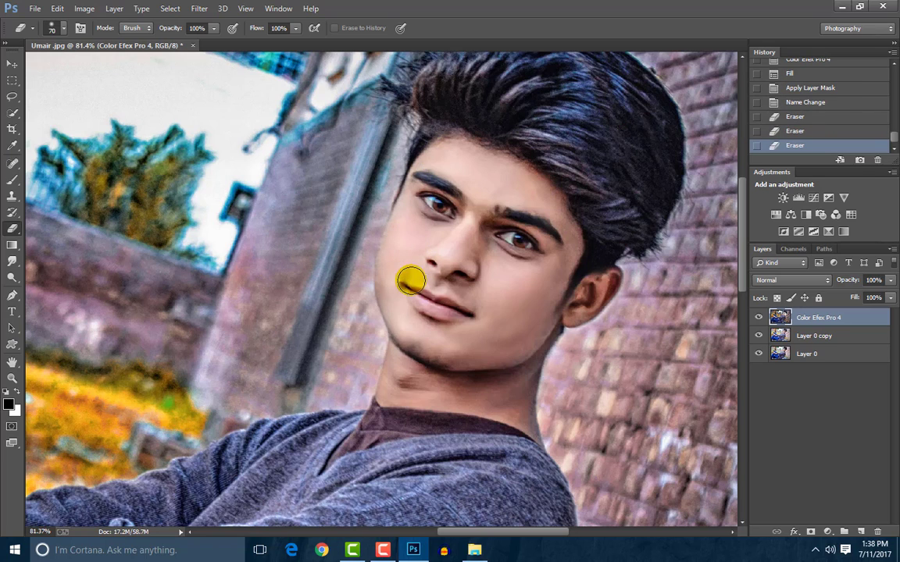
left_click(388, 364)
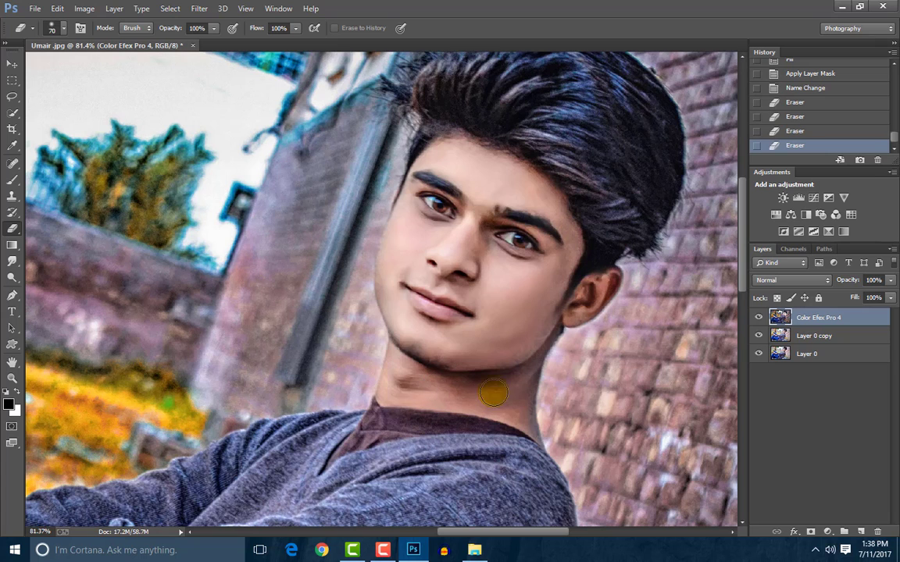
left_click_drag(494, 393, 540, 354)
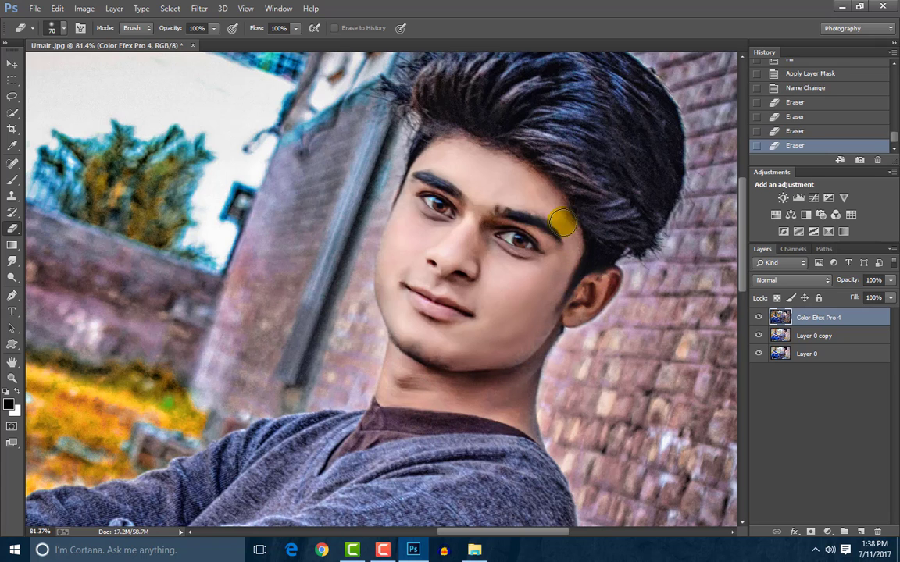
left_click_drag(574, 297, 628, 295)
scroll(629, 298, "down", 4)
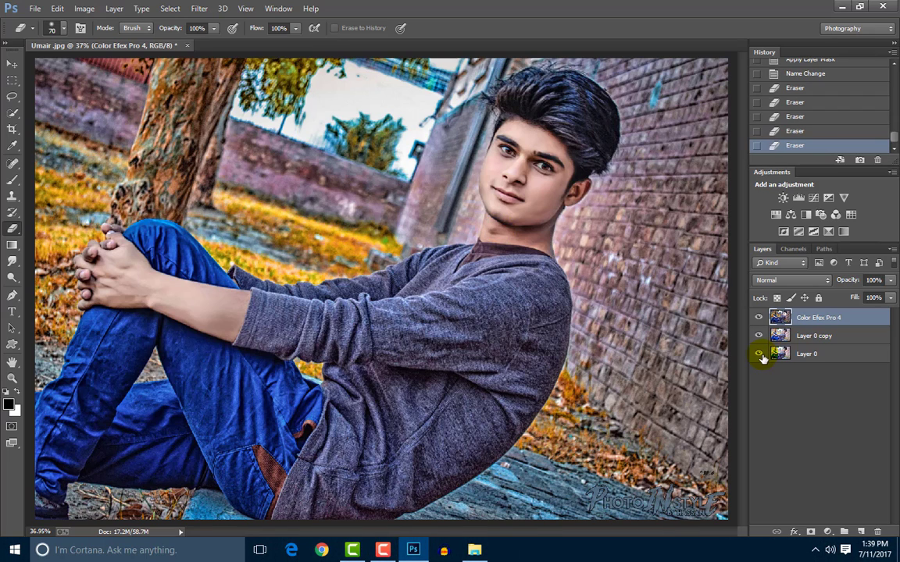
Step: Stamp all visible layers into a new layer and quick-select the man's head, torso, arm and legs
key("ctrl+shift+alt+e")
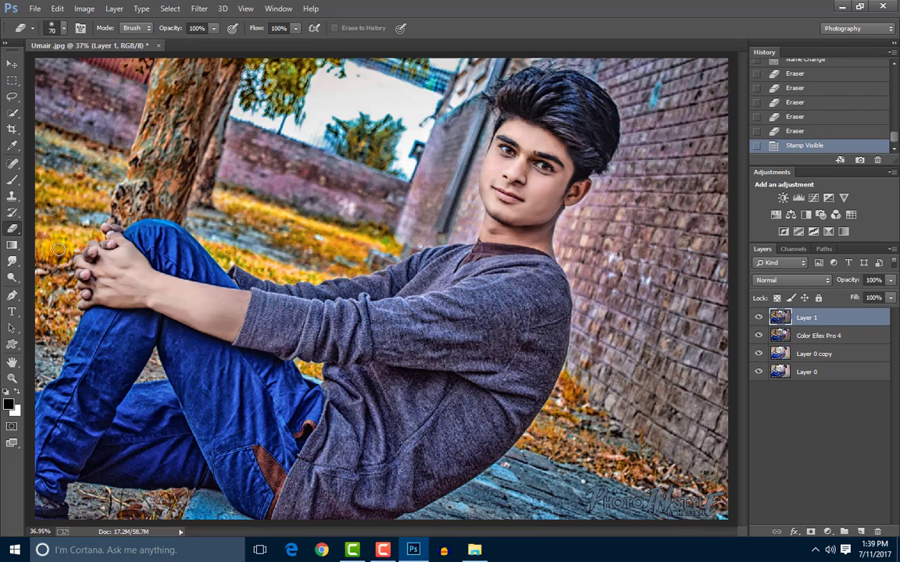
left_click(12, 112)
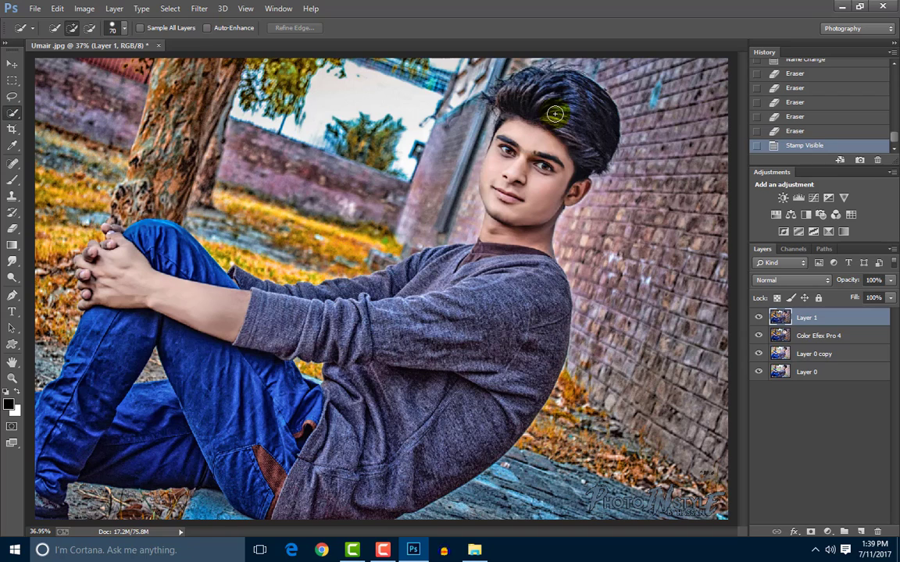
mouse_move(535, 195)
left_mouse_down()
mouse_move(335, 453)
mouse_move(131, 273)
mouse_move(185, 275)
left_mouse_up()
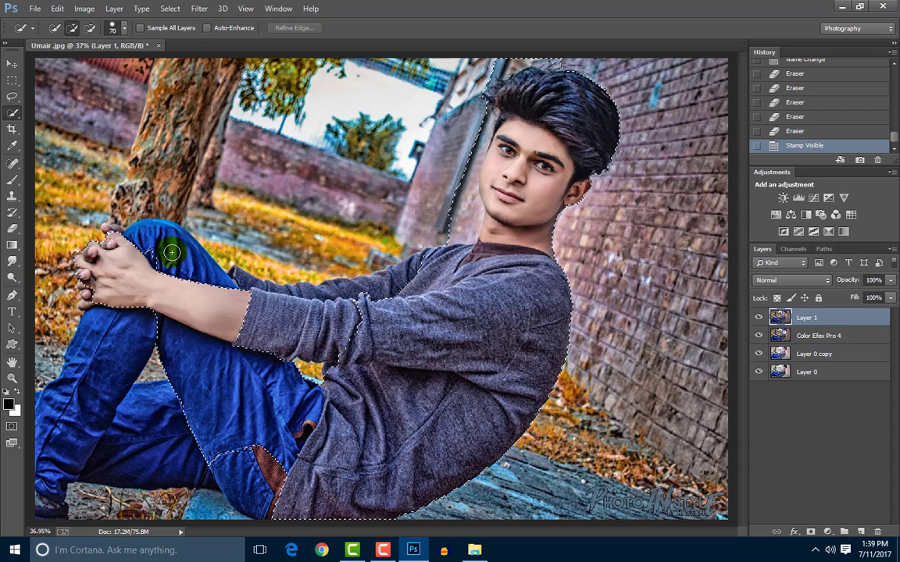
mouse_move(158, 240)
left_mouse_down()
mouse_move(406, 279)
mouse_move(394, 244)
left_mouse_up()
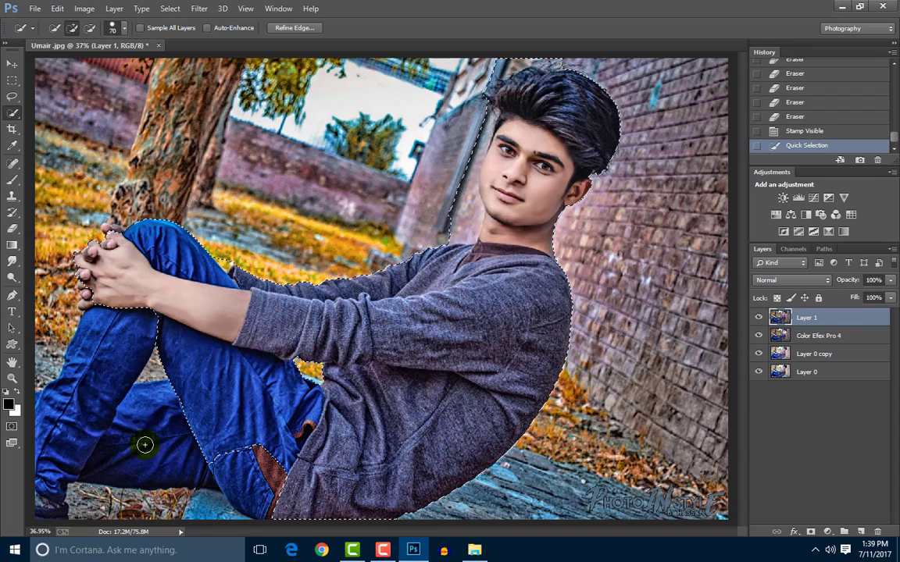
left_click_drag(171, 442, 45, 470)
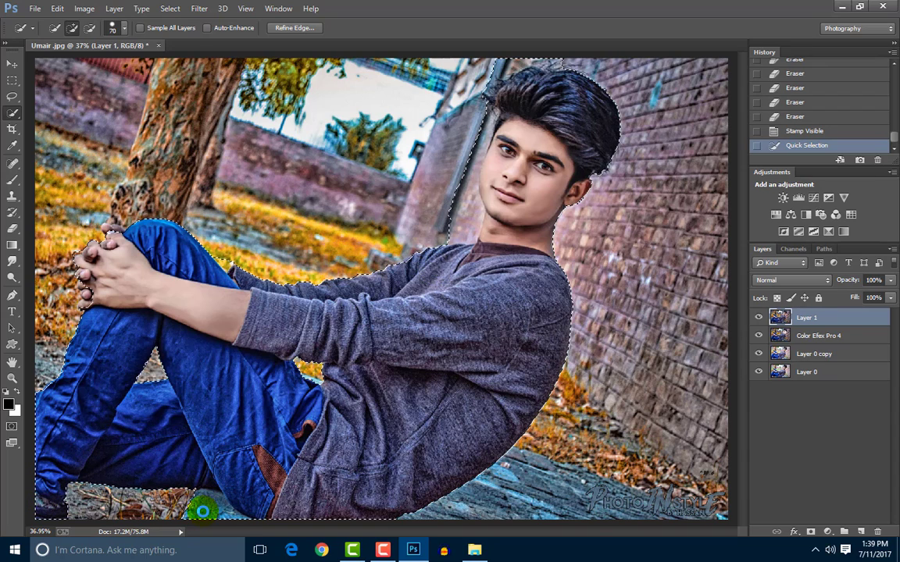
mouse_move(45, 470)
left_mouse_down()
mouse_move(283, 439)
mouse_move(236, 247)
left_mouse_up()
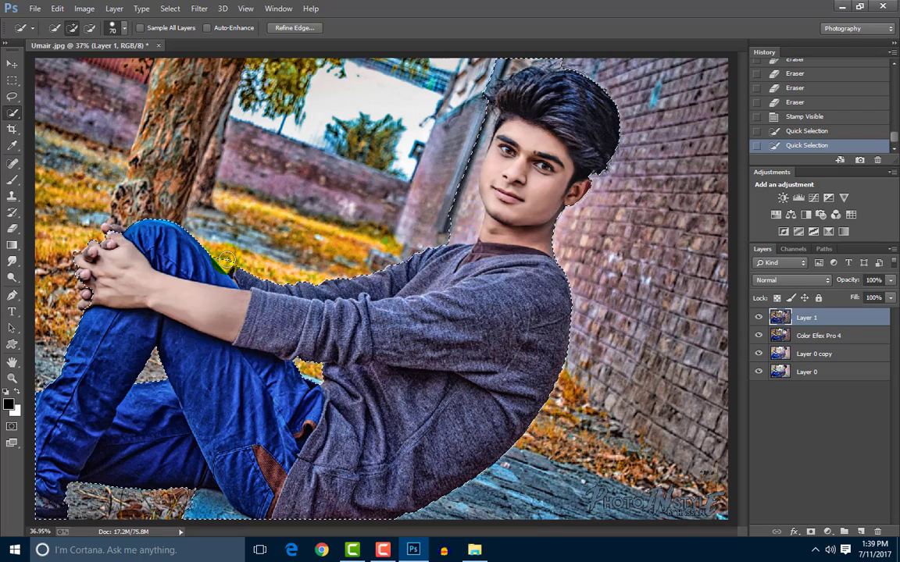
Step: Refine the selection to include the floor, exclude stray wall areas, and hide the Color Efex Pro 4 layer
key("alt")
left_click(326, 314, "alt")
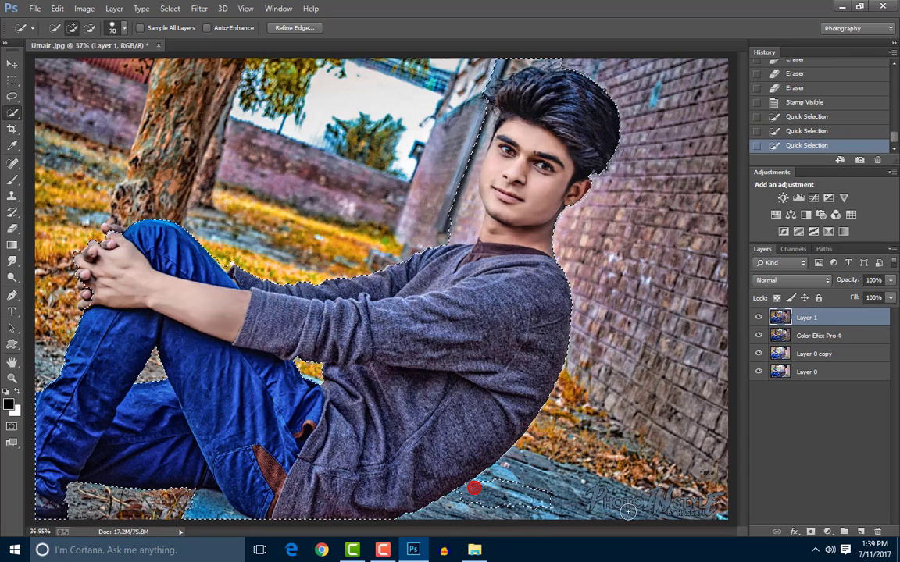
mouse_move(528, 496)
left_mouse_down()
mouse_move(714, 528)
mouse_move(530, 467)
left_mouse_up()
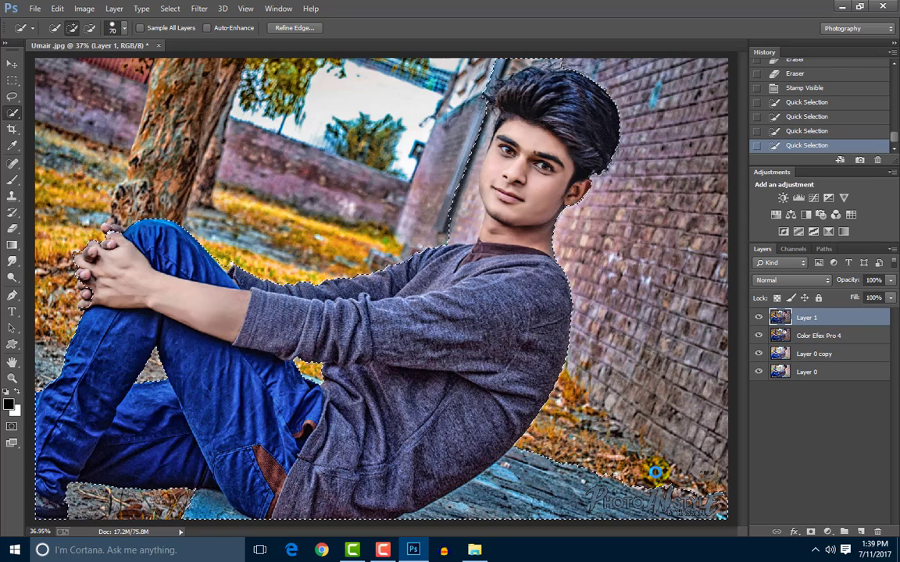
left_click_drag(655, 472, 639, 496)
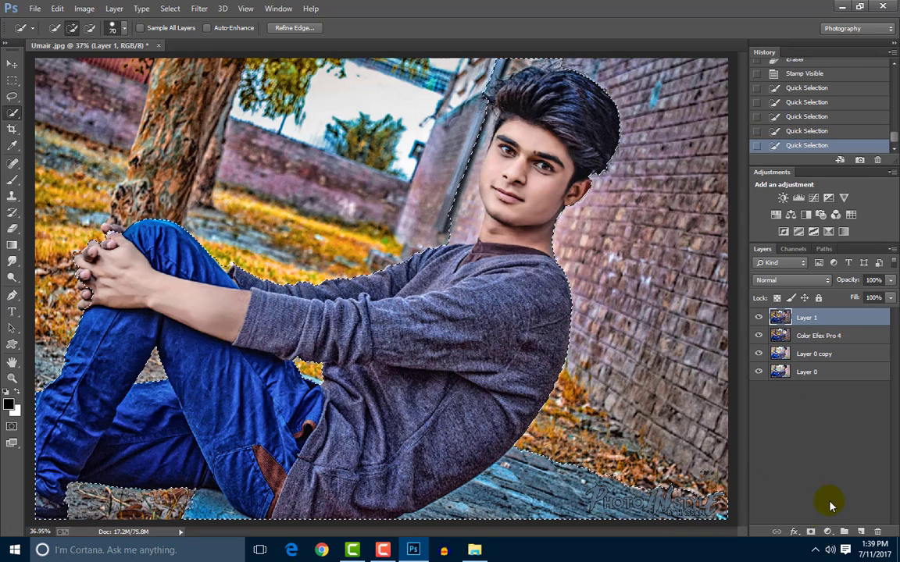
left_click(758, 335)
left_click(829, 533)
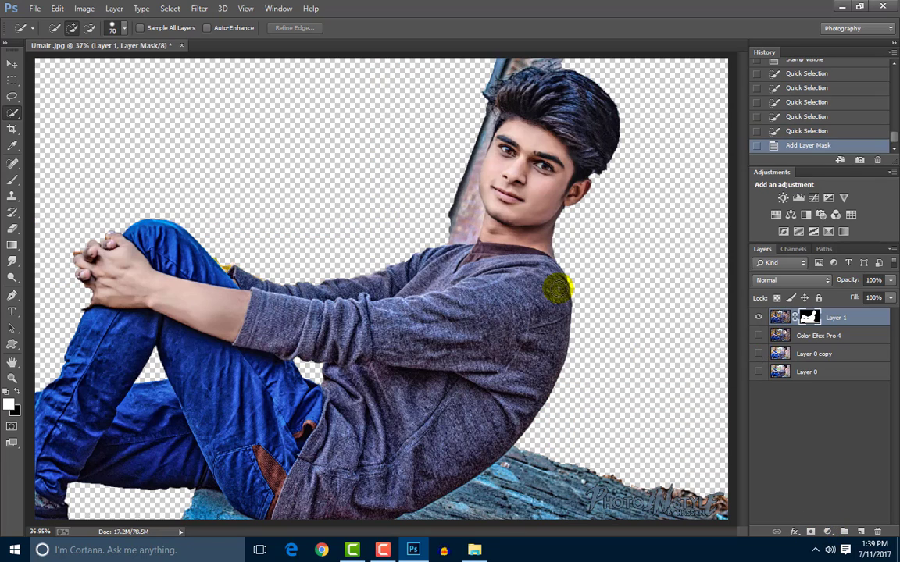
key("ctrl+z")
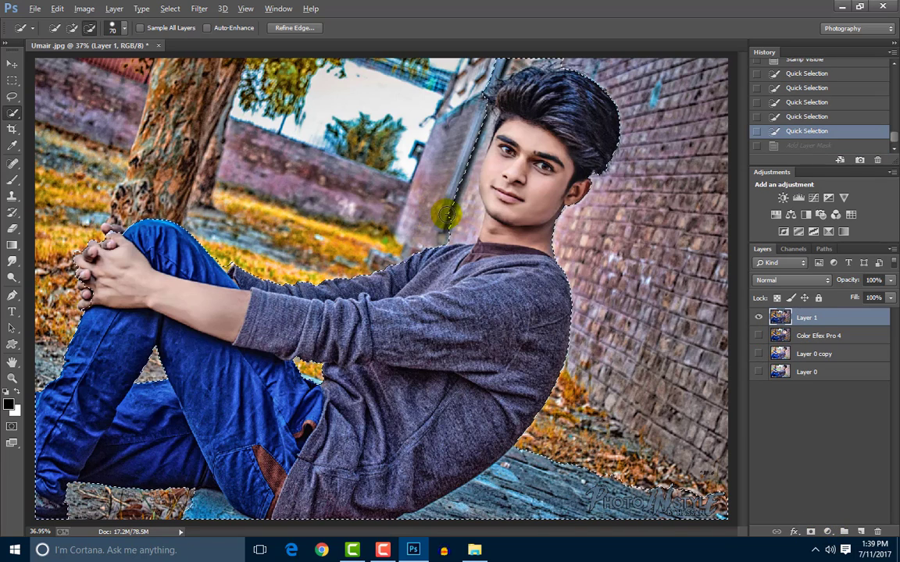
left_click_drag(462, 213, 495, 110)
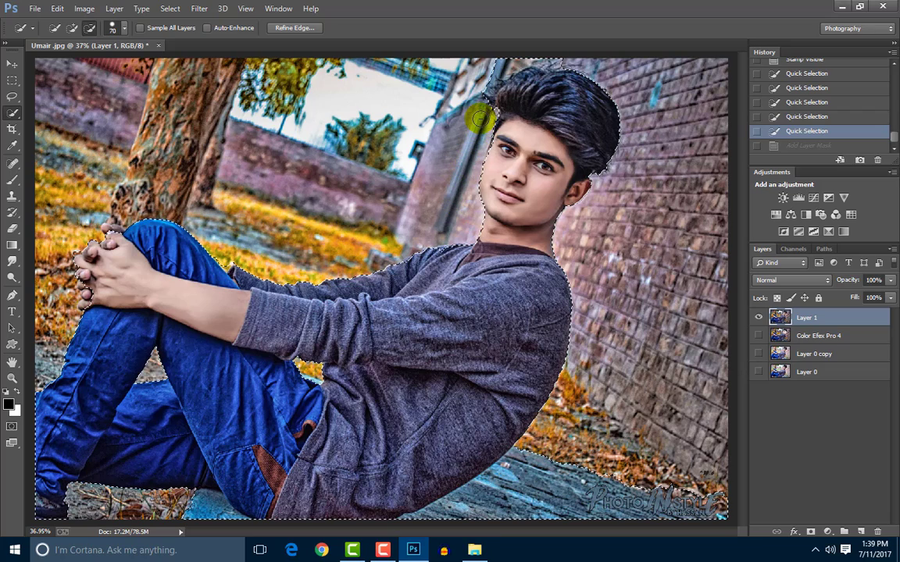
Step: Zoom in and pull the quick selection edge onto the man's hair outline
scroll(495, 111, "up", 5)
scroll(566, 130, "up", 3)
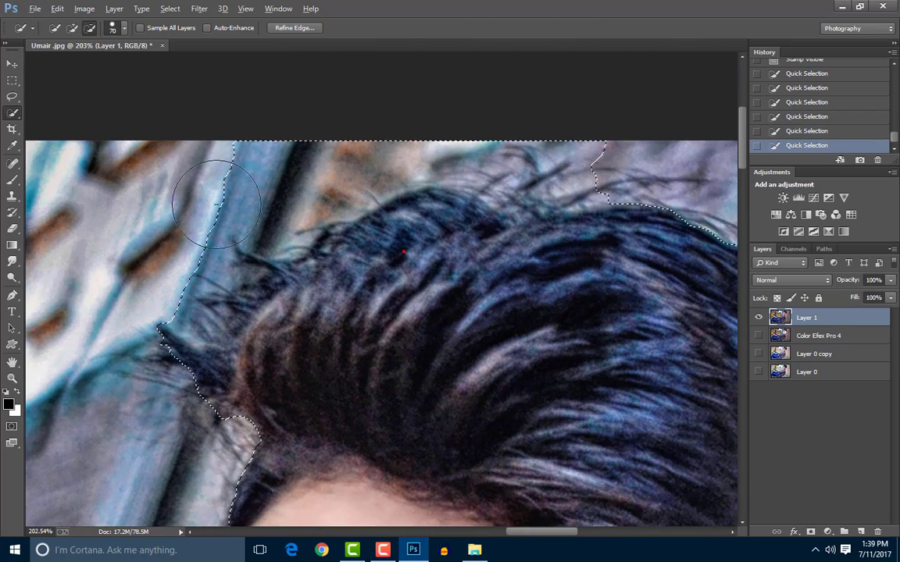
left_click_drag(217, 204, 636, 255)
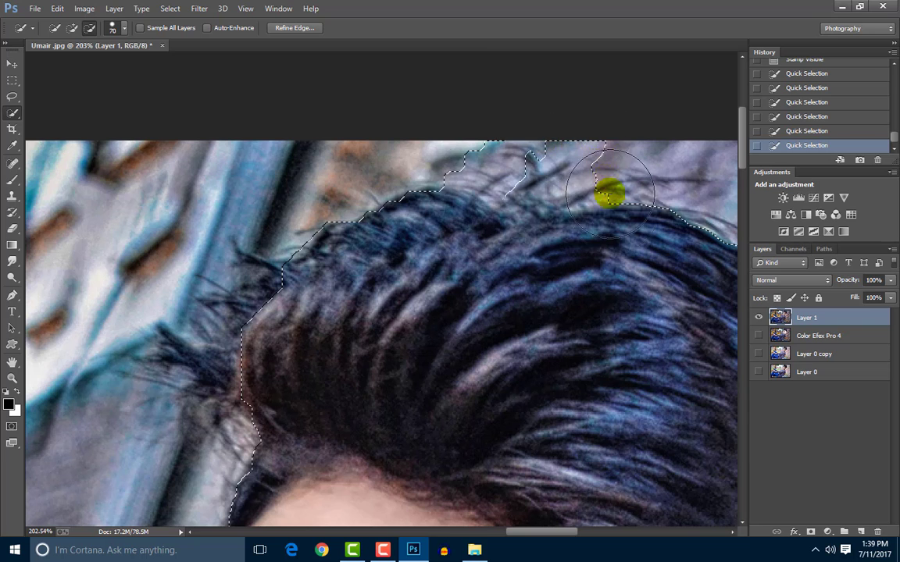
scroll(637, 255, "down", 3)
scroll(481, 147, "down", 3)
scroll(467, 130, "down", 3)
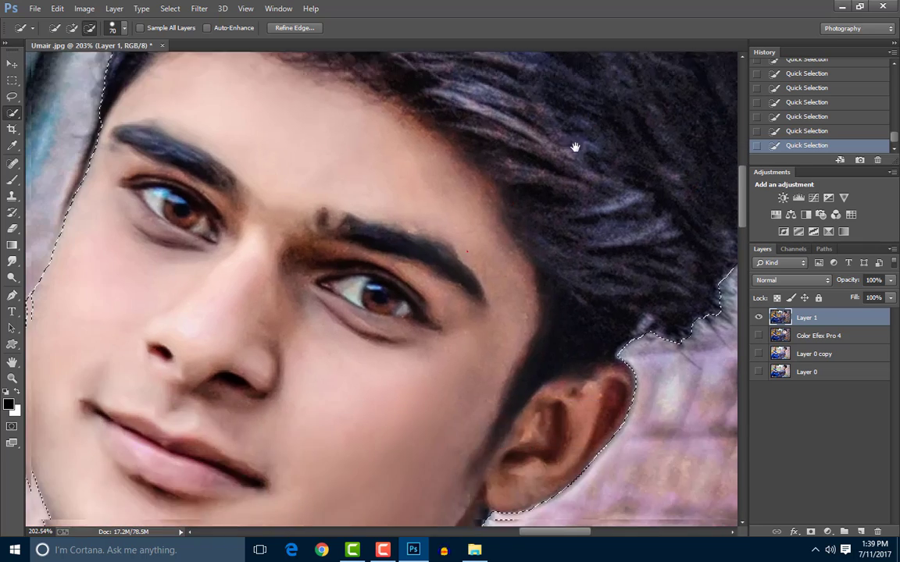
scroll(577, 147, "left", 3)
Step: Add the cheek, eye, eyebrow and hair areas to the selection, then fit the photo on screen
left_click(274, 260)
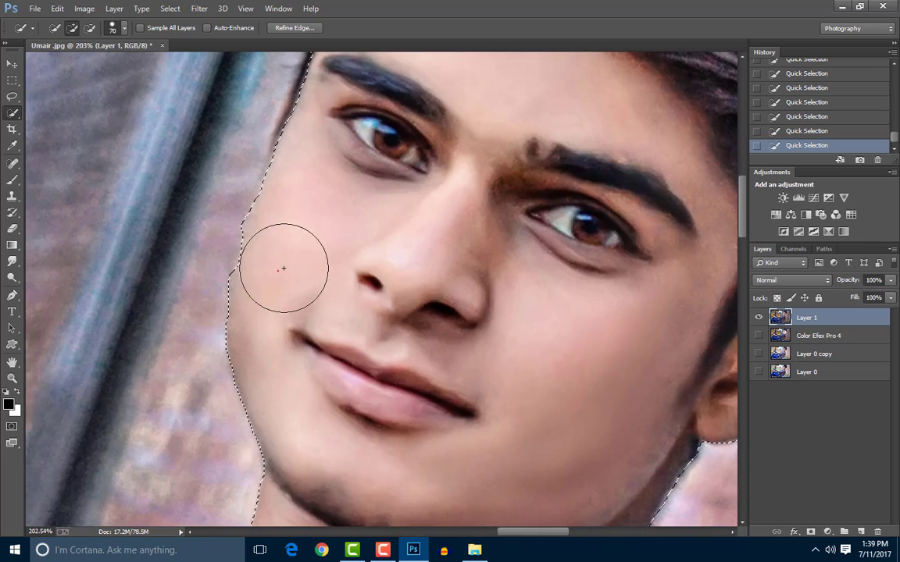
left_click(323, 140)
scroll(344, 129, "up", 3)
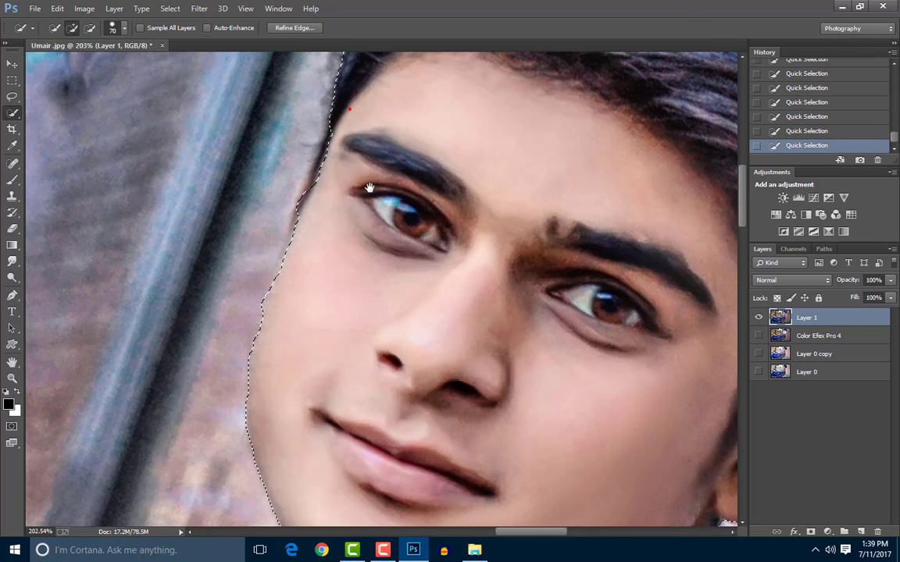
left_click_drag(351, 106, 363, 171)
left_click_drag(337, 250, 305, 346)
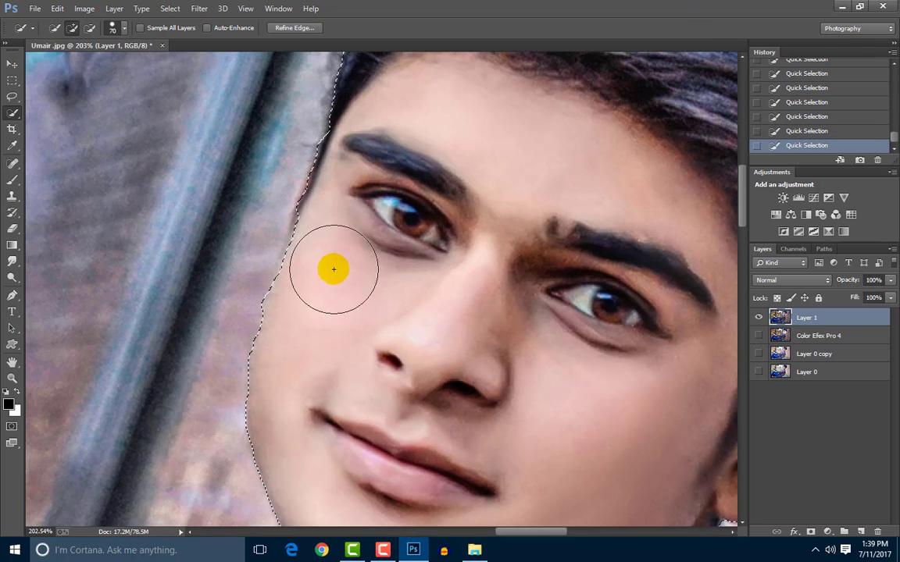
left_click(297, 337)
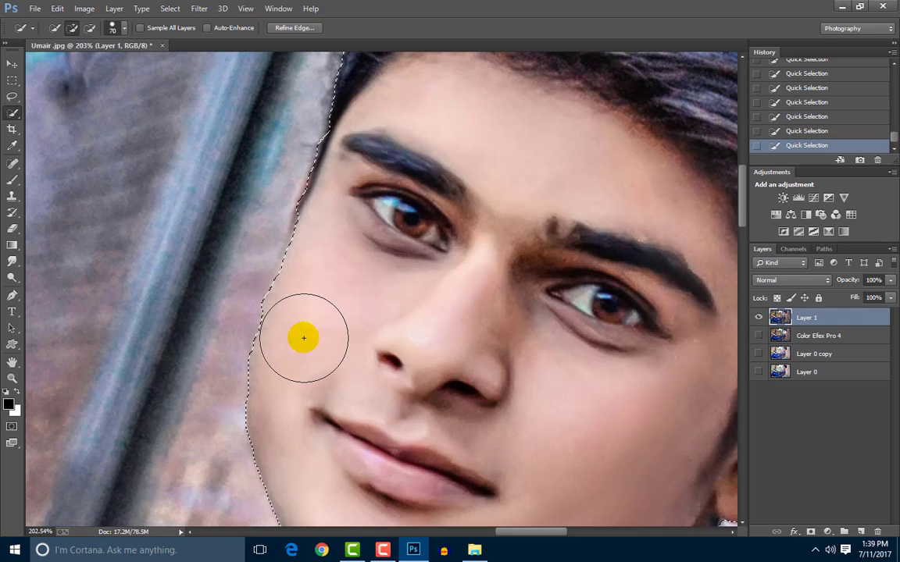
mouse_move(339, 231)
left_mouse_down()
mouse_move(301, 372)
mouse_move(327, 392)
left_mouse_up()
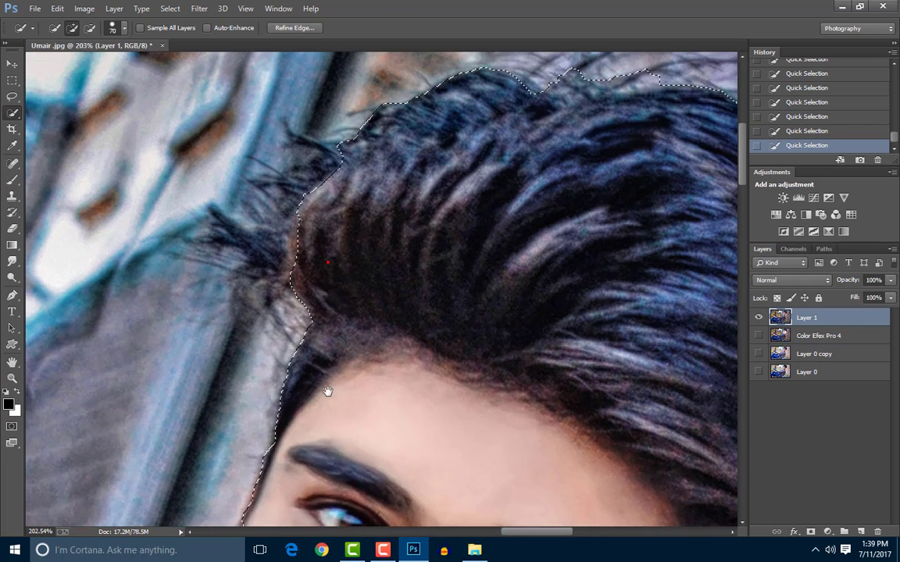
left_click_drag(327, 261, 343, 196)
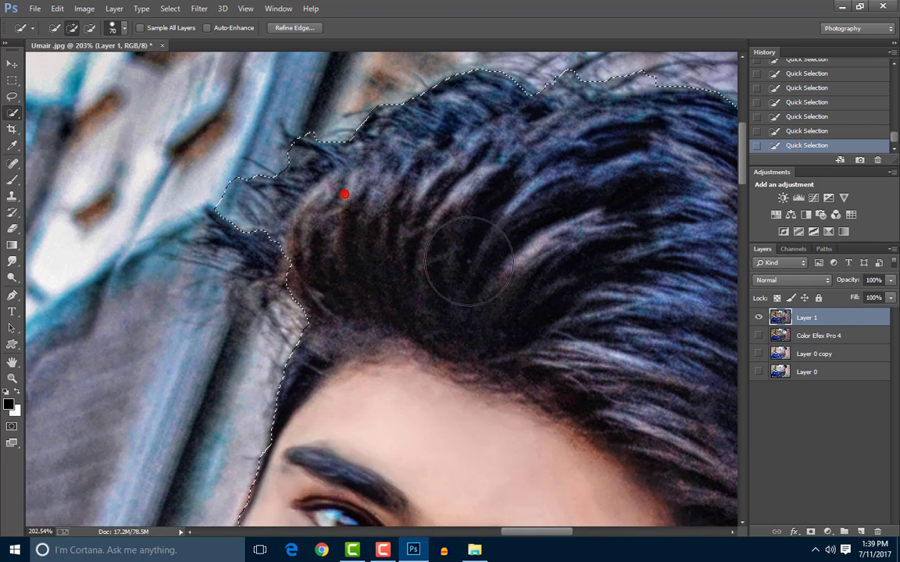
key("ctrl+0")
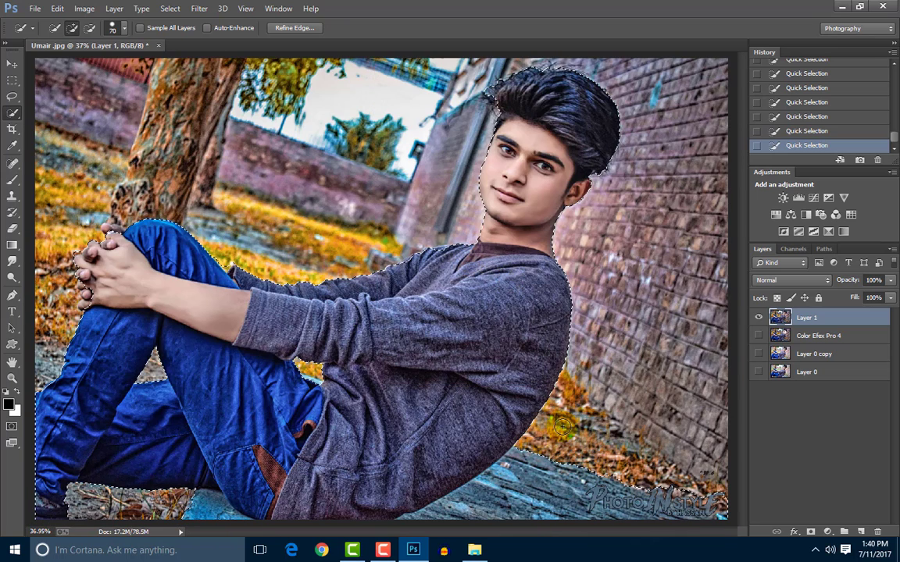
Step: Mask Layer 1 and refine the hair edge with Smart Radius, smoothing and 1 px feather
left_click(810, 532)
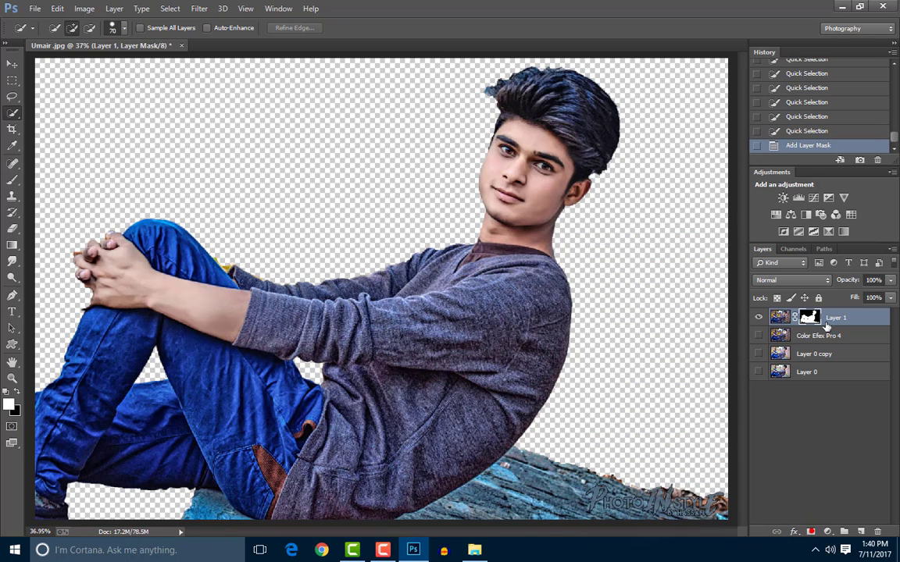
right_click(813, 320)
left_click(775, 418)
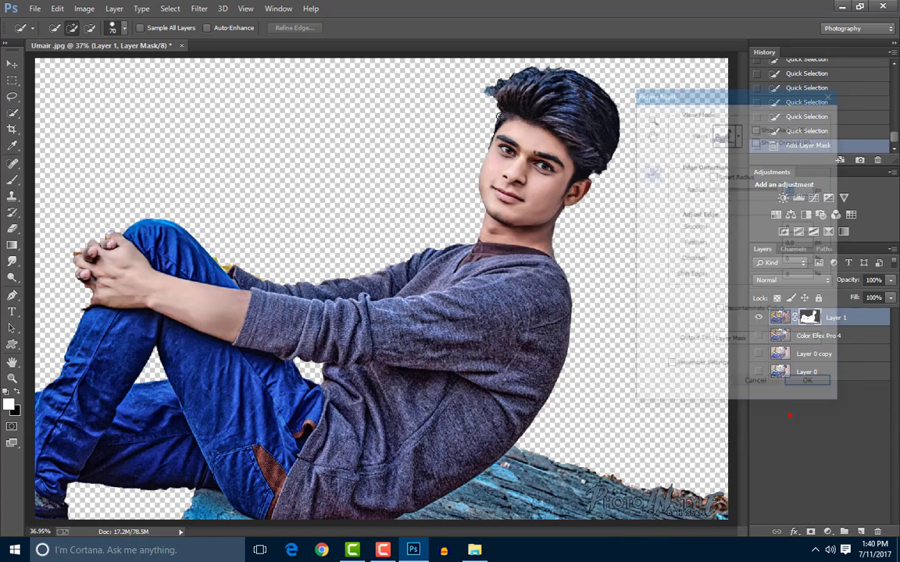
mouse_move(479, 96)
left_mouse_down()
mouse_move(480, 86)
mouse_move(612, 102)
mouse_move(603, 168)
left_mouse_up()
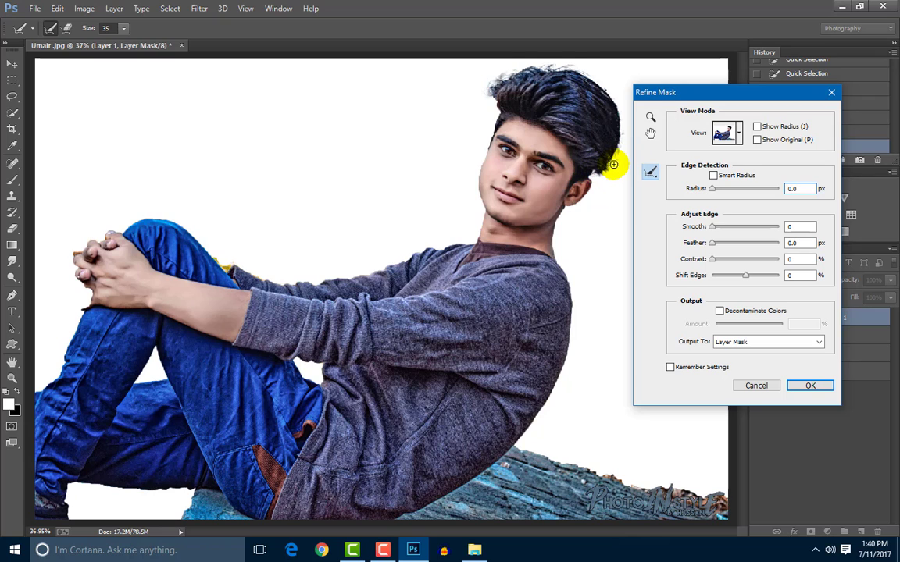
left_click(713, 175)
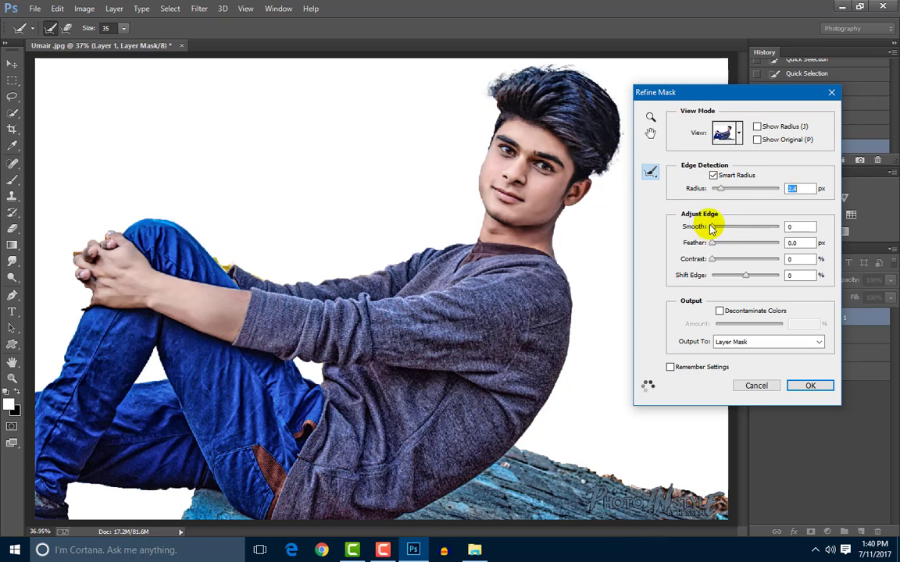
mouse_move(712, 227)
left_mouse_down()
mouse_move(724, 231)
mouse_move(716, 245)
mouse_move(737, 276)
left_mouse_up()
left_click(714, 260)
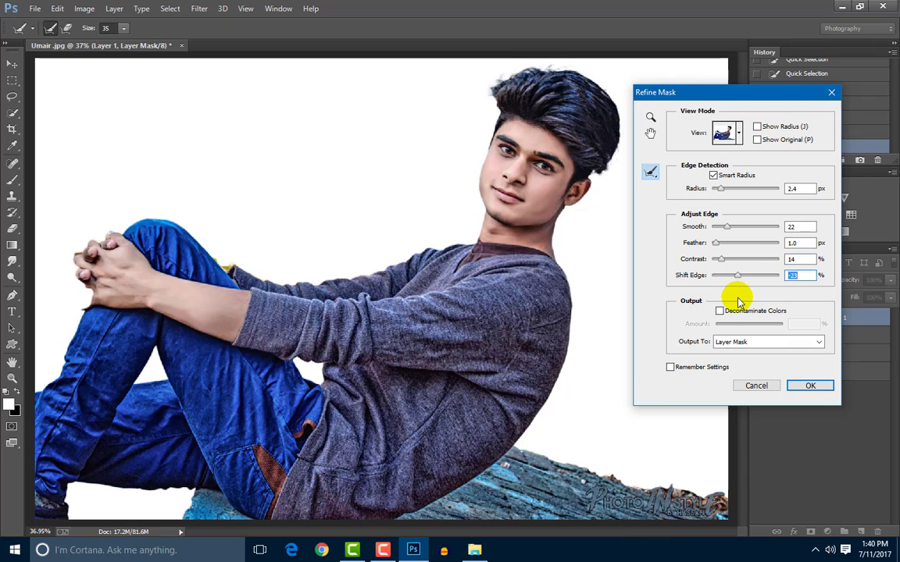
left_click(810, 388)
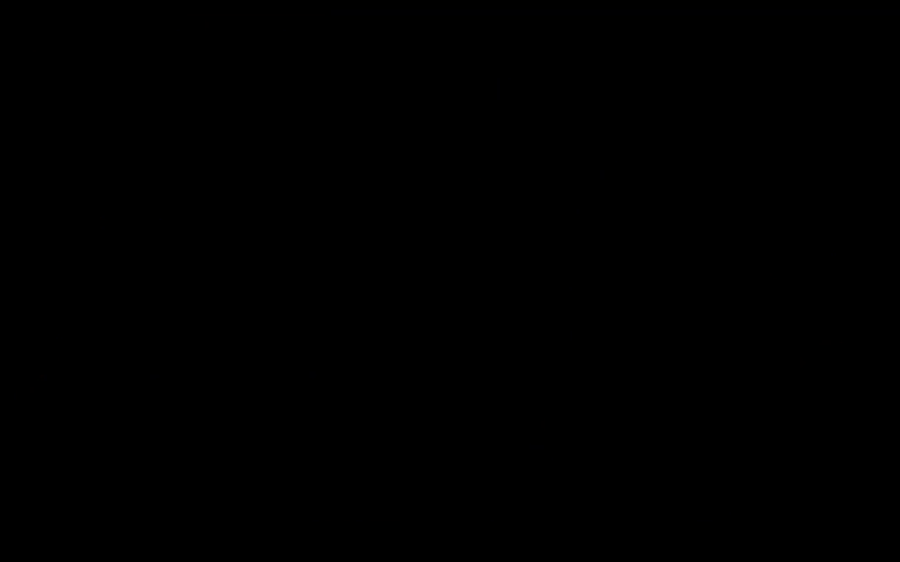
Step: Brush the mask clean along the clasped hands, left knee and top fingertip edges
scroll(149, 305, "up", 5)
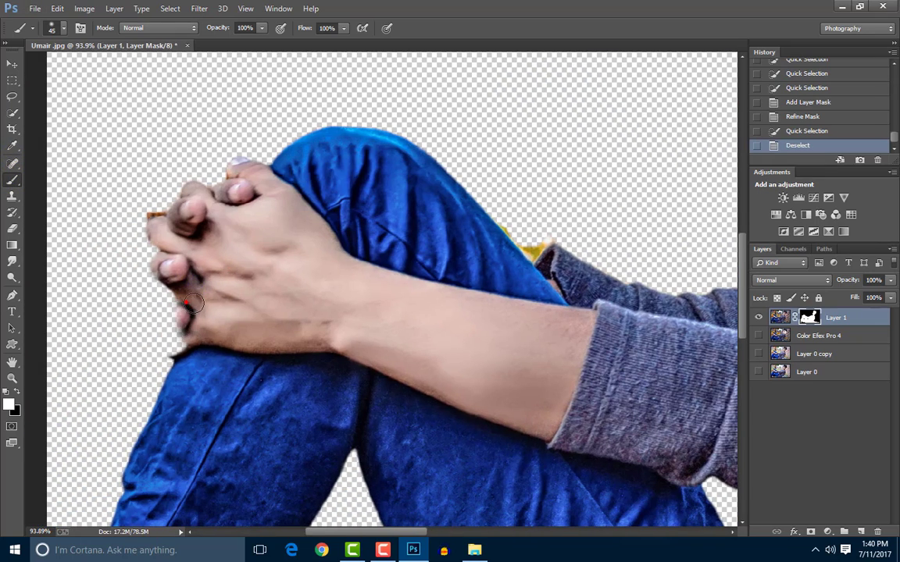
mouse_move(181, 320)
left_mouse_down()
mouse_move(155, 226)
mouse_move(164, 347)
left_mouse_up()
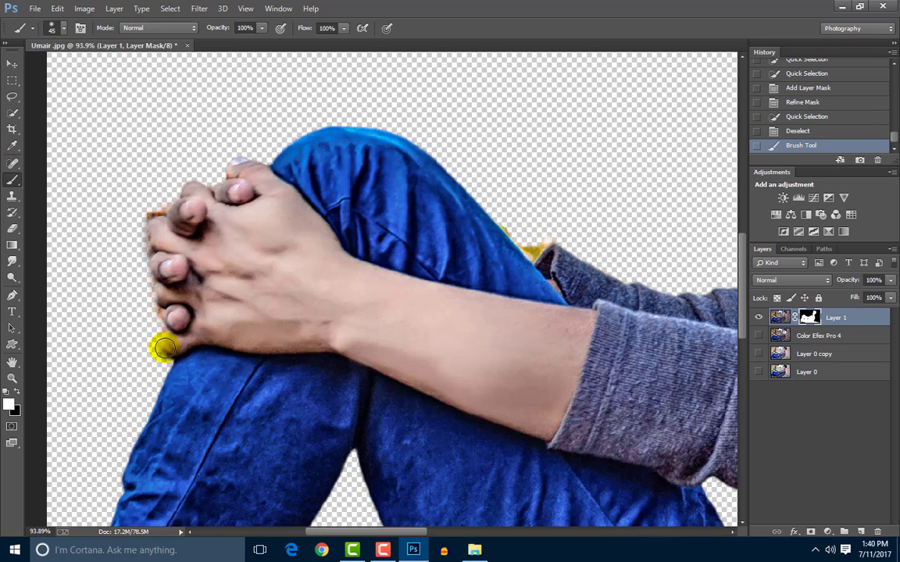
left_click_drag(168, 346, 160, 324)
left_click(234, 167)
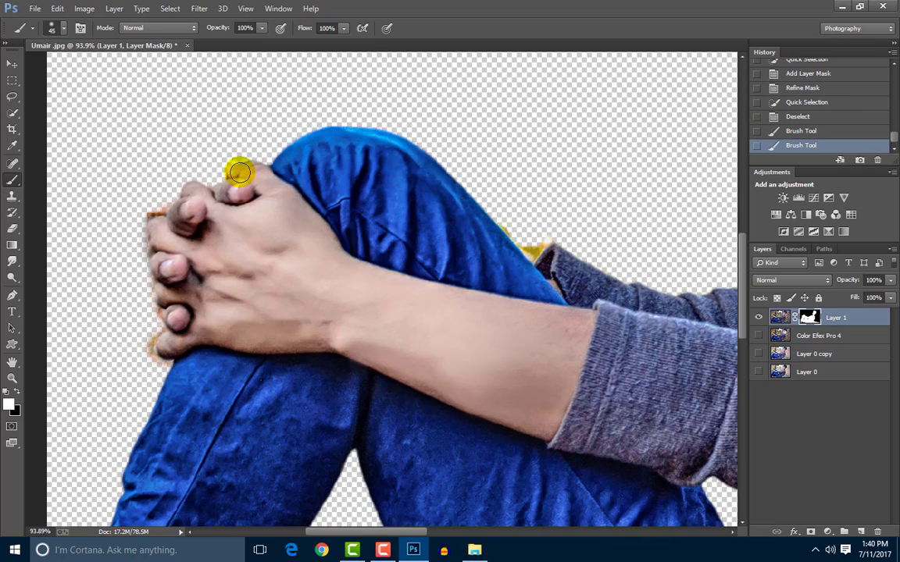
left_click_drag(245, 163, 309, 214)
key("ctrl+0")
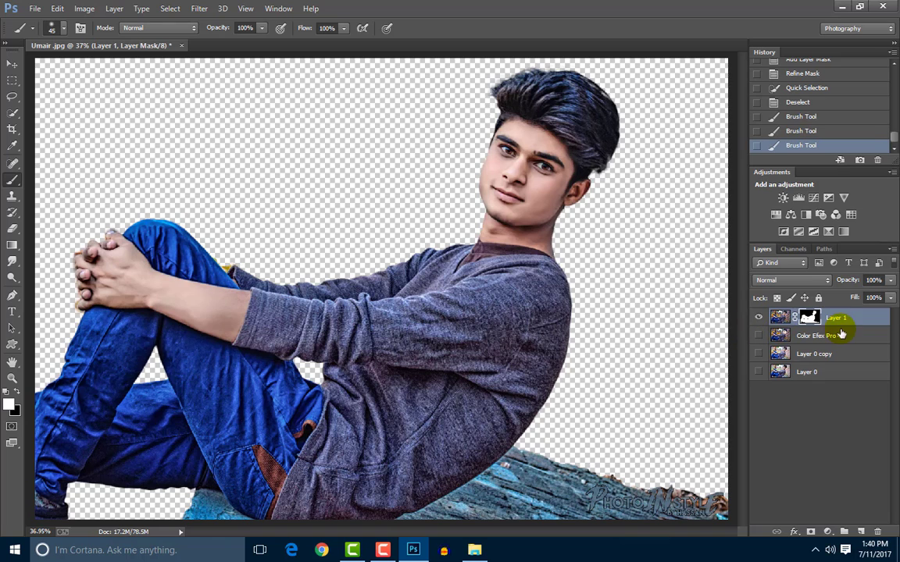
Step: Apply the cut-out's layer mask and make the Color Efex Pro 4 and Layer 0 copy layers visible
right_click(820, 318)
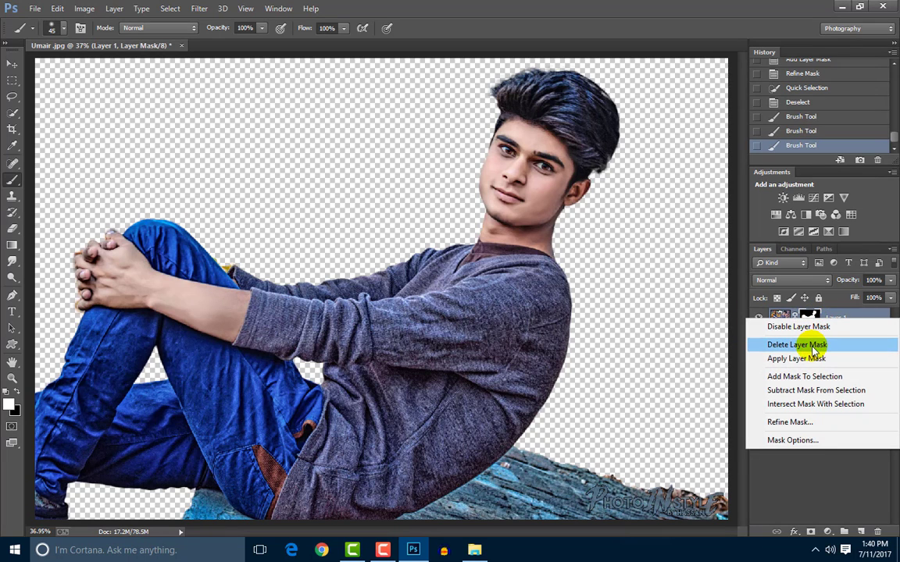
left_click(805, 359)
left_click(758, 336)
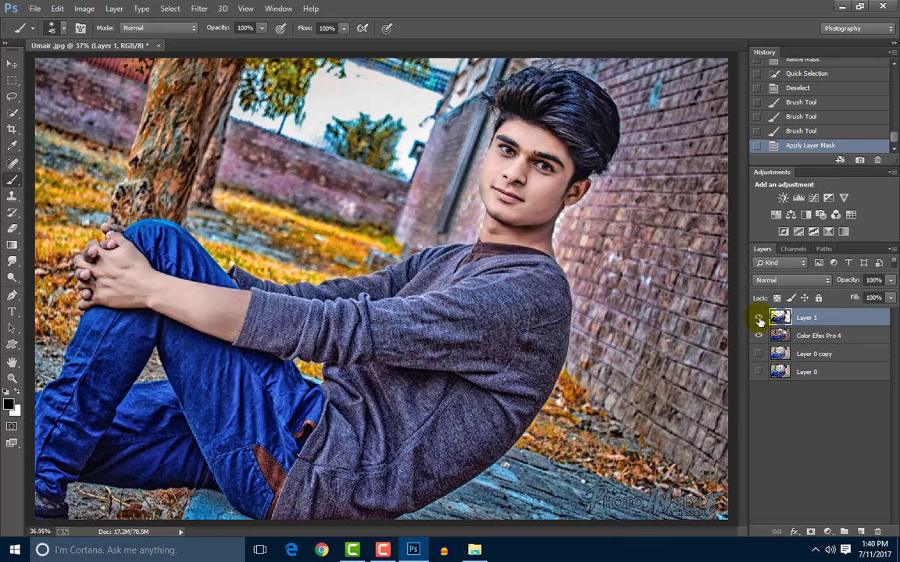
left_click(758, 318)
left_click(760, 317)
left_click(779, 335)
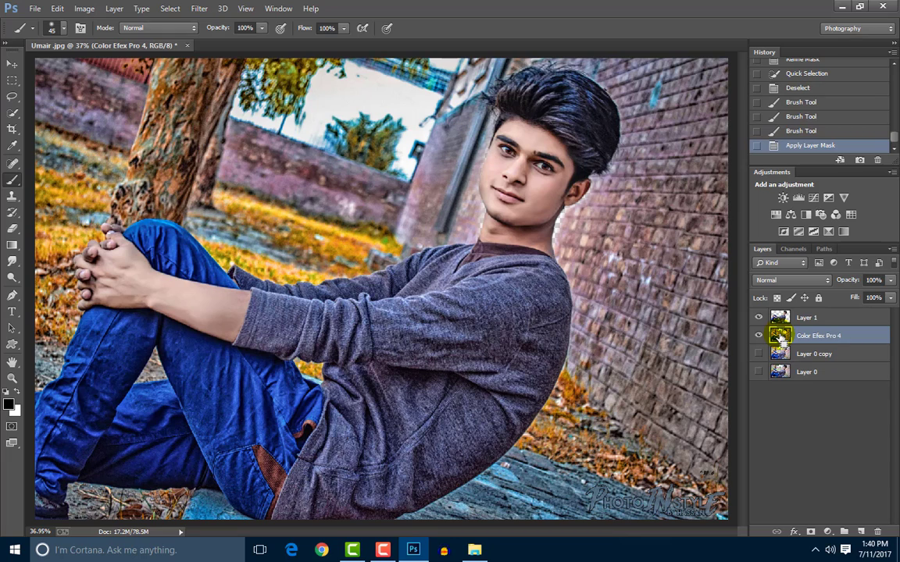
left_click(757, 354)
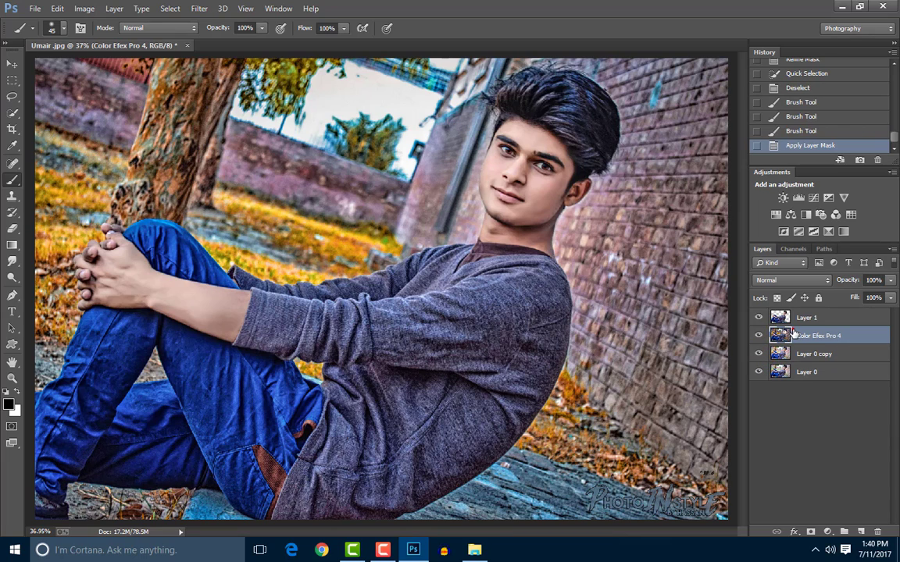
Step: Stamp visible layers into Layer 2, then merge Color Efex Pro 4, Layer 0 copy and Layer 0
key("ctrl+shift+alt+e")
left_click(797, 353)
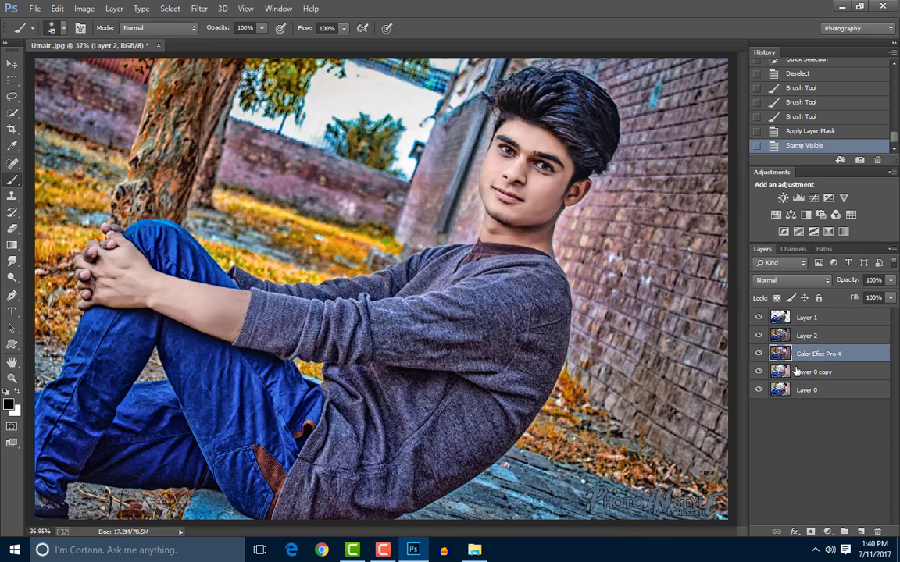
left_click(797, 371, "shift")
left_click(797, 391, "shift")
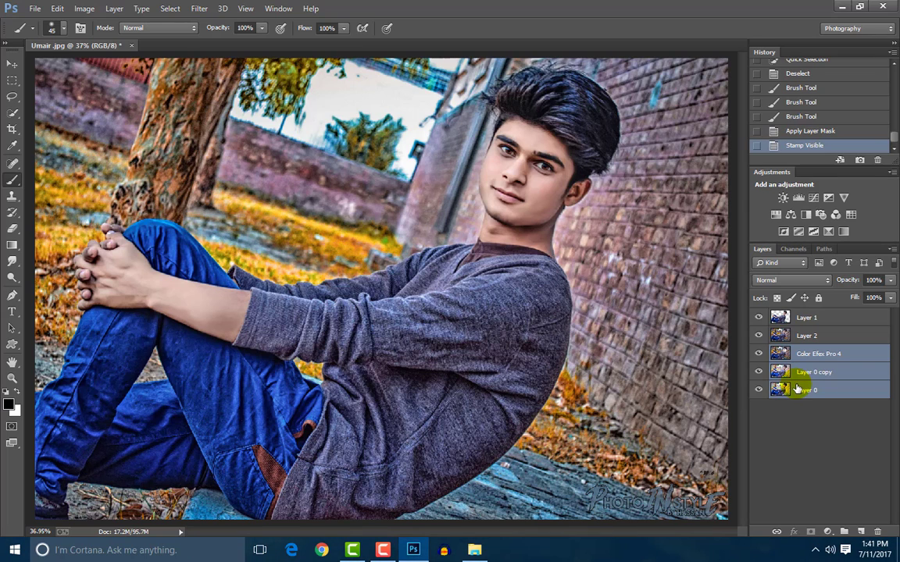
key("ctrl+e")
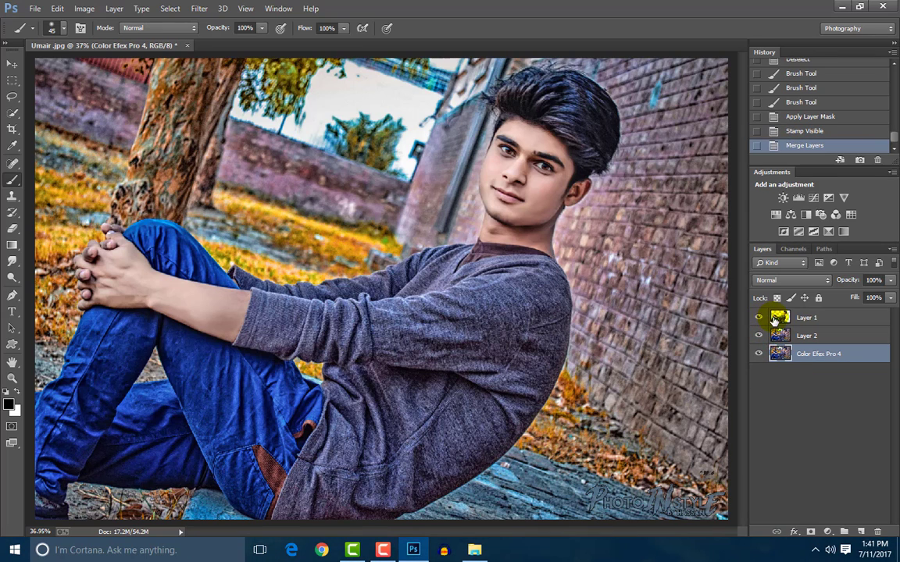
left_click(767, 318)
right_click(778, 319)
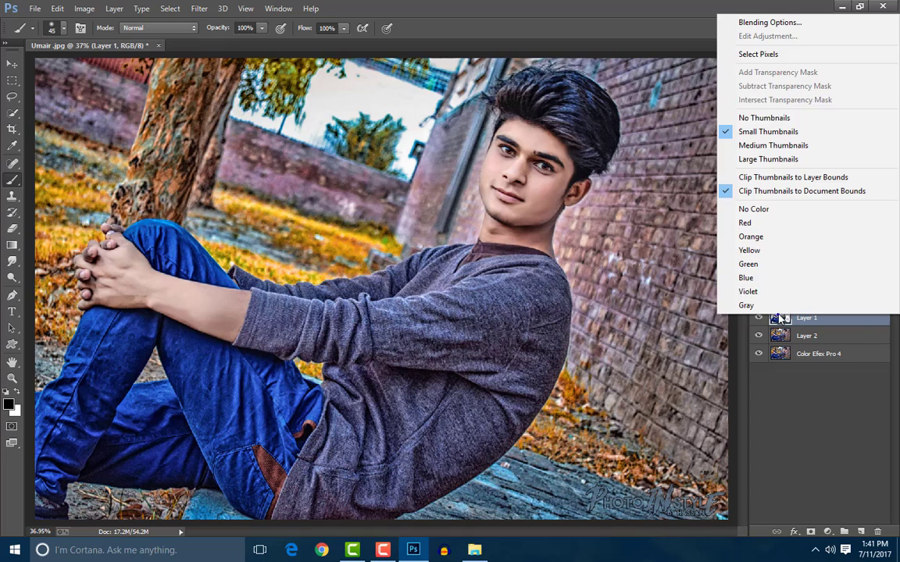
Step: Load the man's outline as a selection on Layer 2 and expand it by 10 px
left_click(756, 53)
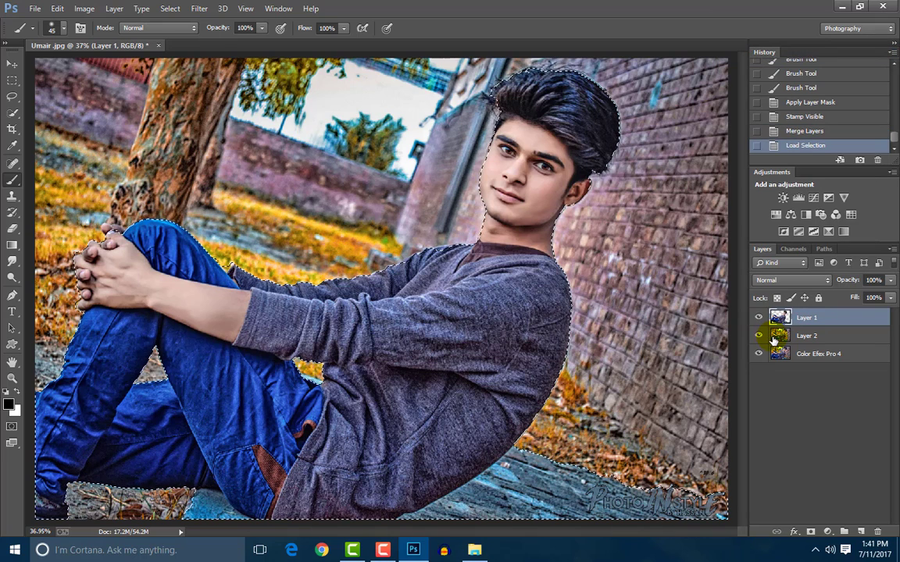
left_click(758, 318)
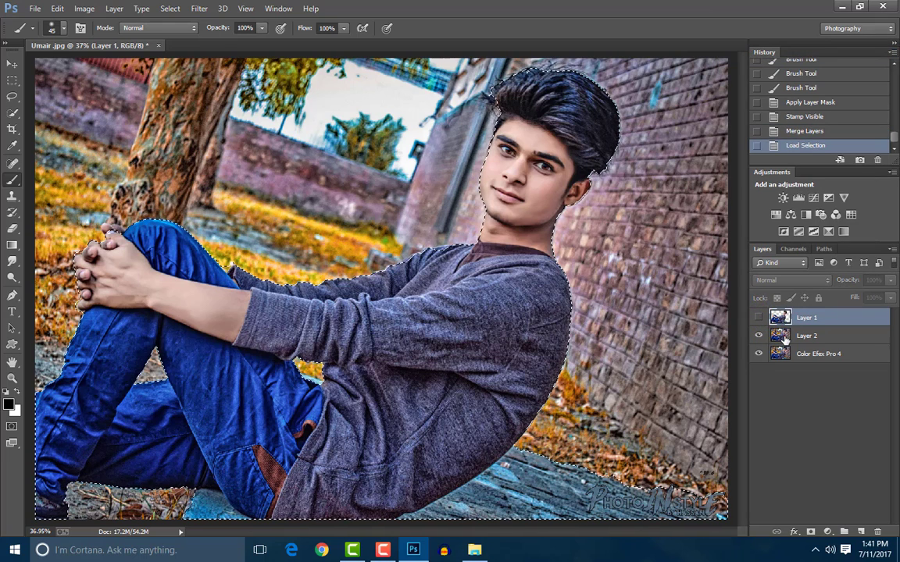
left_click(806, 336)
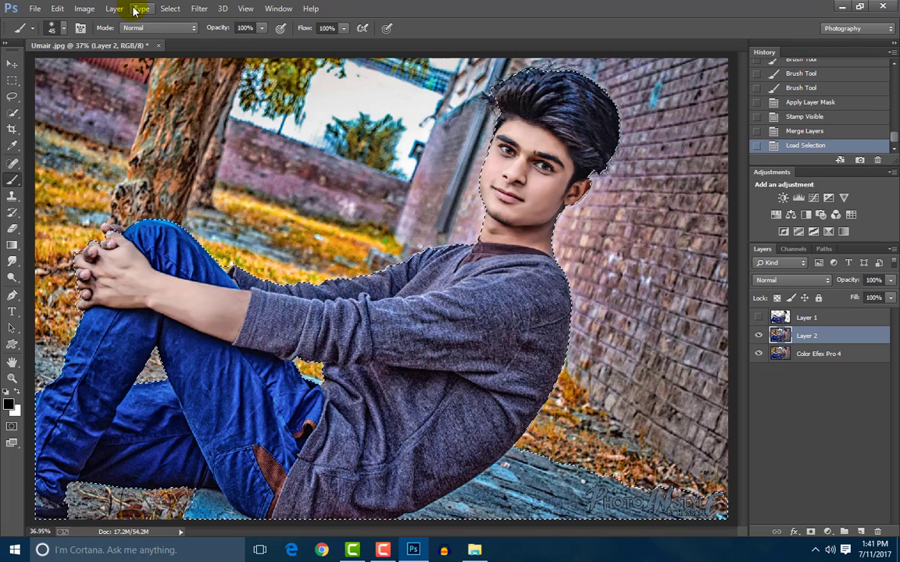
left_click(170, 9)
left_click(209, 154)
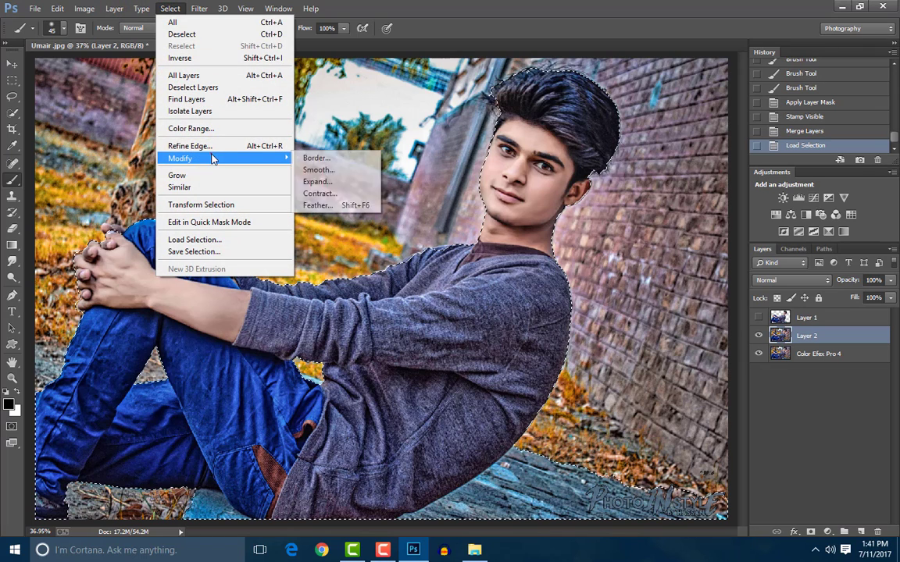
left_click(312, 183)
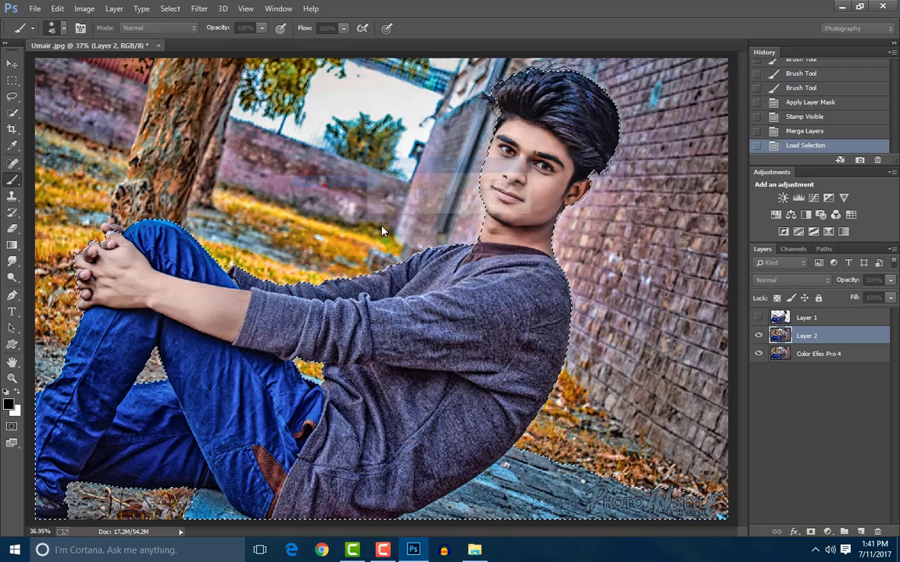
left_click(497, 186)
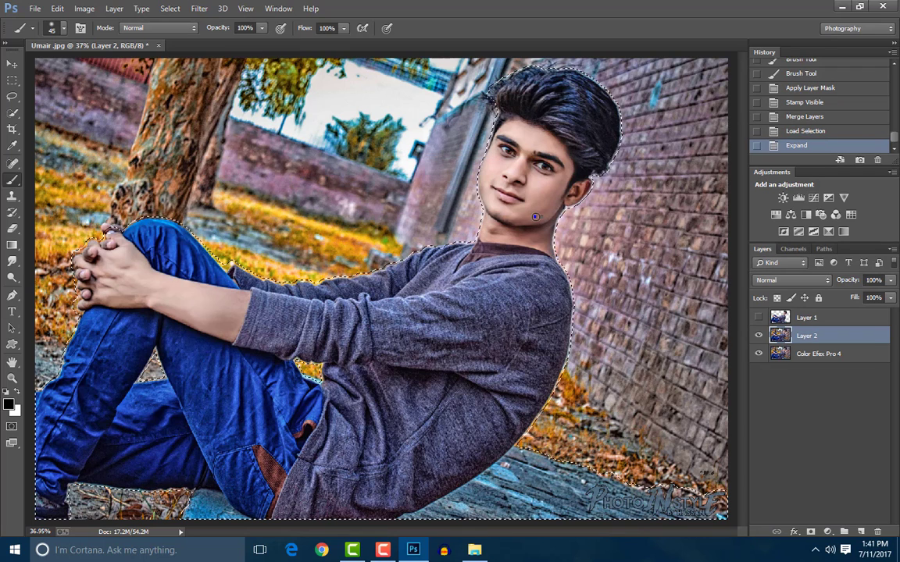
Step: Content-aware fill the expanded selection to replace the man with surrounding wall
right_click(535, 217)
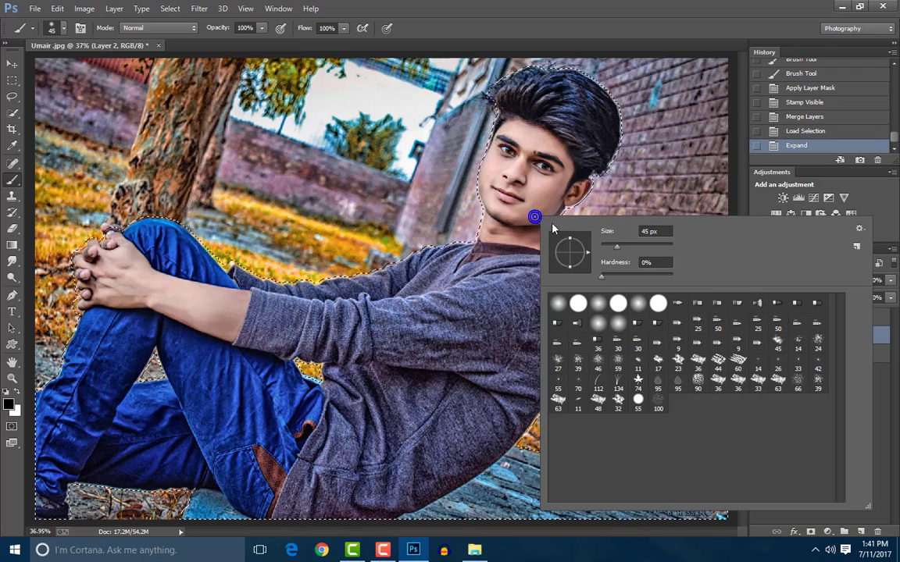
left_click(12, 82)
right_click(482, 276)
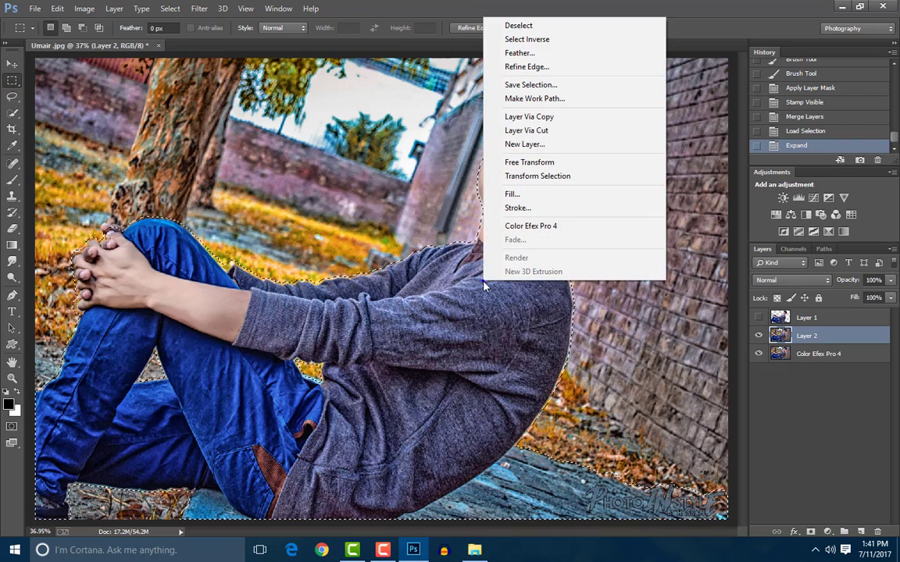
left_click(512, 194)
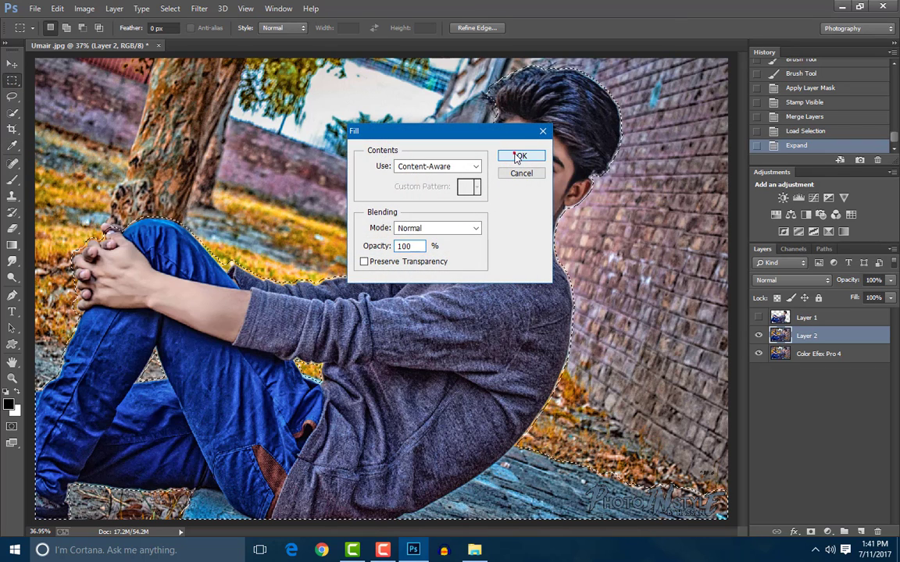
left_click(517, 157)
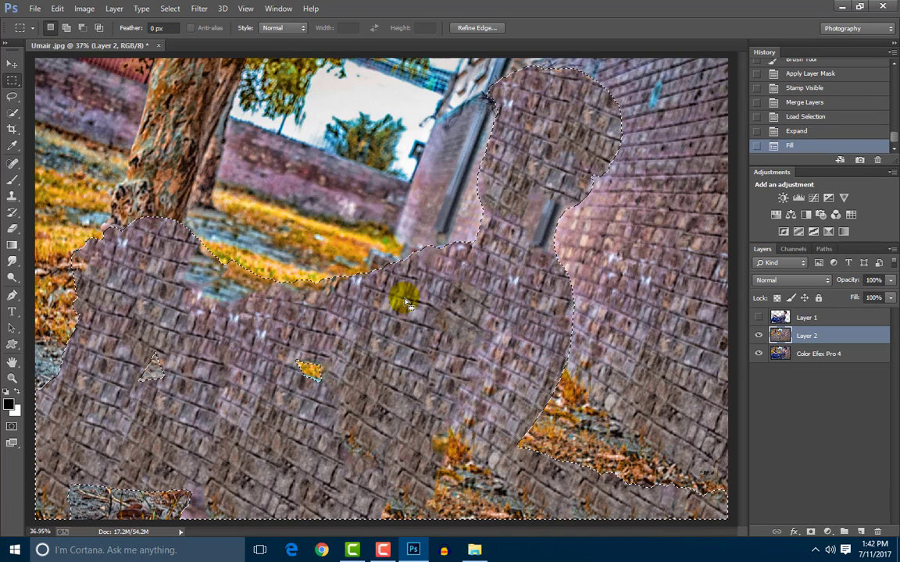
Step: Deselect, check the fill, then clone-stamp over patches near the left edge, stairs and grass
key("ctrl+d")
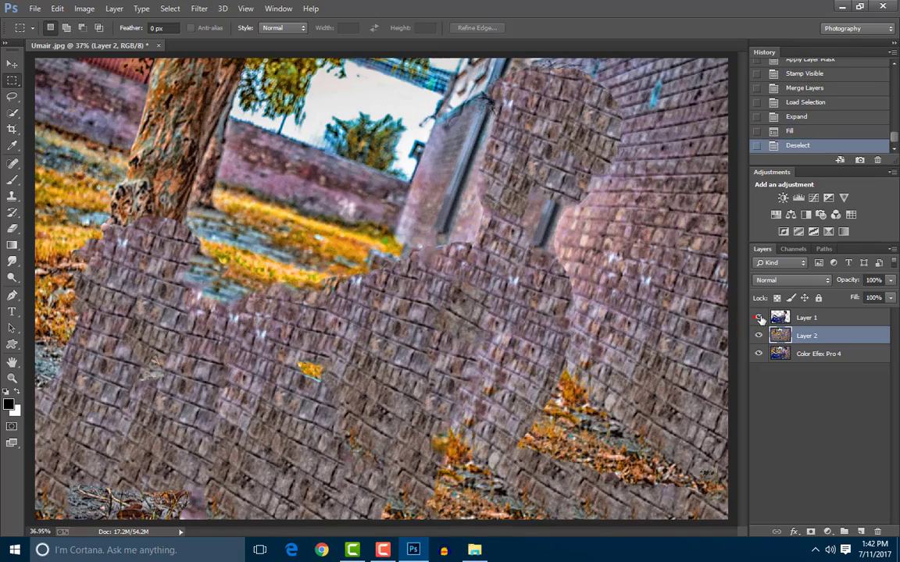
left_click(758, 318)
left_click(758, 318)
scroll(156, 211, "up", 1)
scroll(98, 223, "up", 1)
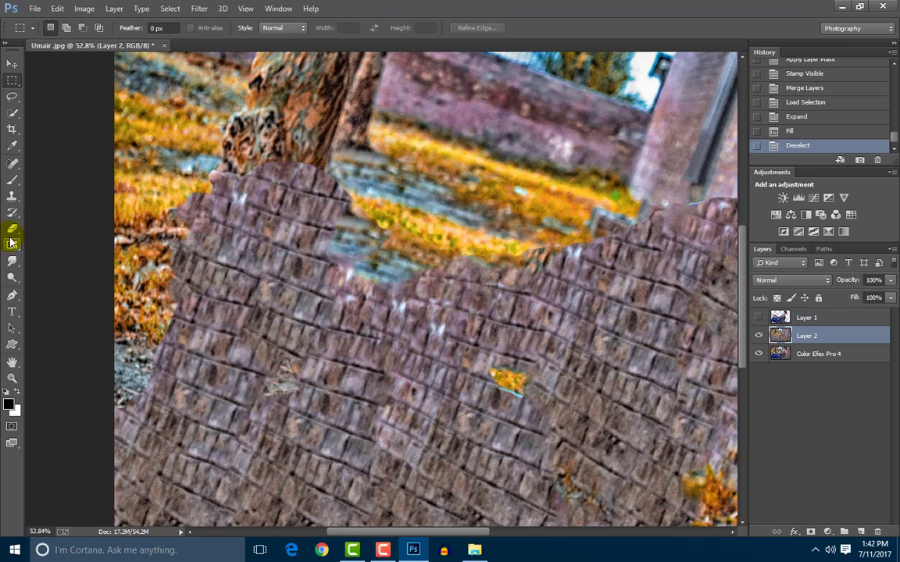
left_click(11, 196)
left_click(126, 371, "alt")
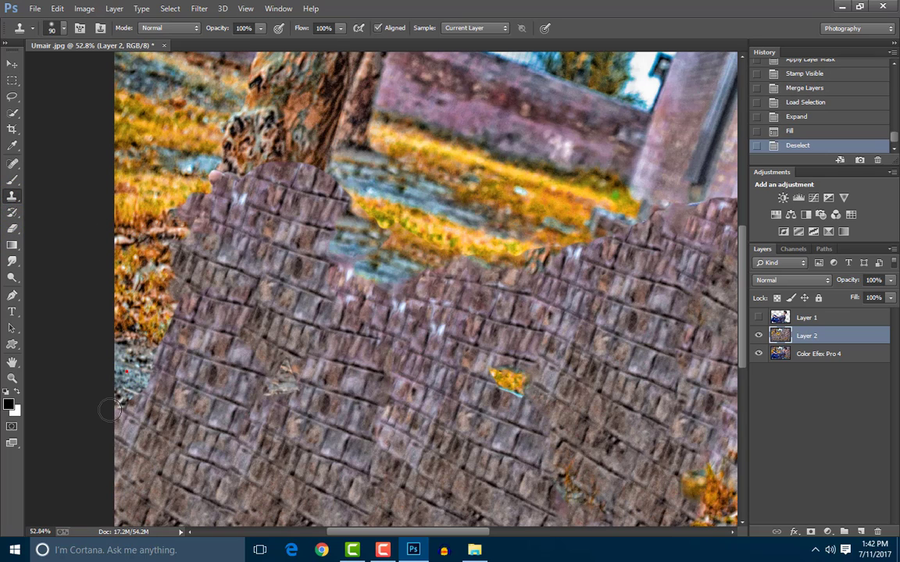
mouse_move(121, 405)
left_mouse_down()
mouse_move(201, 160)
mouse_move(196, 166)
mouse_move(382, 218)
left_mouse_up()
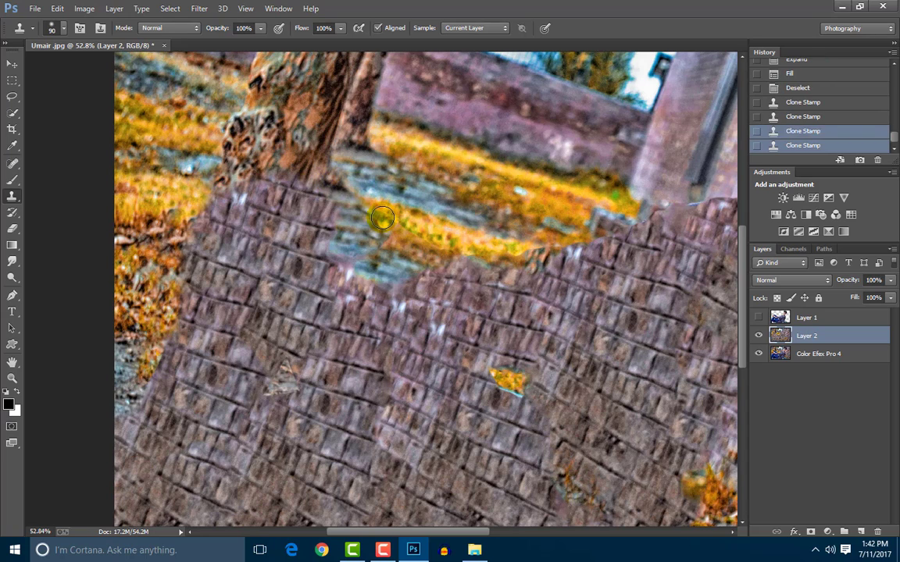
mouse_move(347, 187)
left_mouse_down()
mouse_move(394, 257)
mouse_move(530, 253)
left_mouse_up()
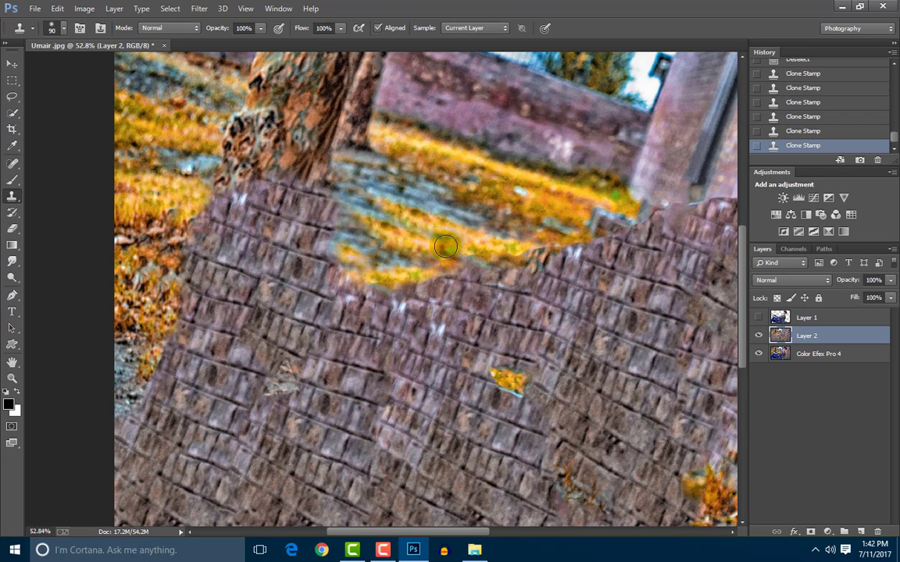
Step: Clone brick texture over the wall and the remaining outline of the man
left_click_drag(547, 205, 346, 225)
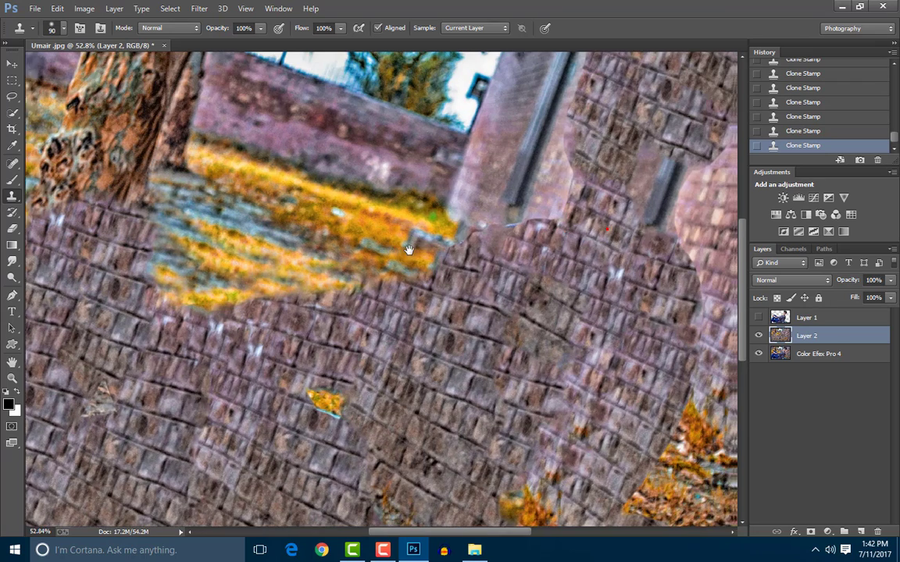
left_click_drag(424, 251, 546, 204)
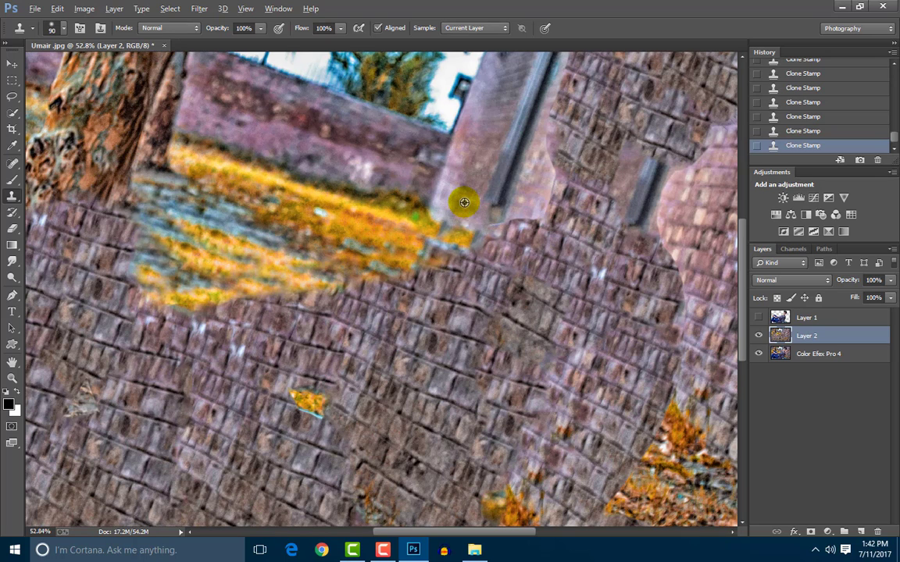
mouse_move(490, 177)
left_mouse_down()
mouse_move(448, 286)
mouse_move(512, 303)
mouse_move(548, 94)
mouse_move(464, 185)
left_mouse_up()
key("ctrl+z")
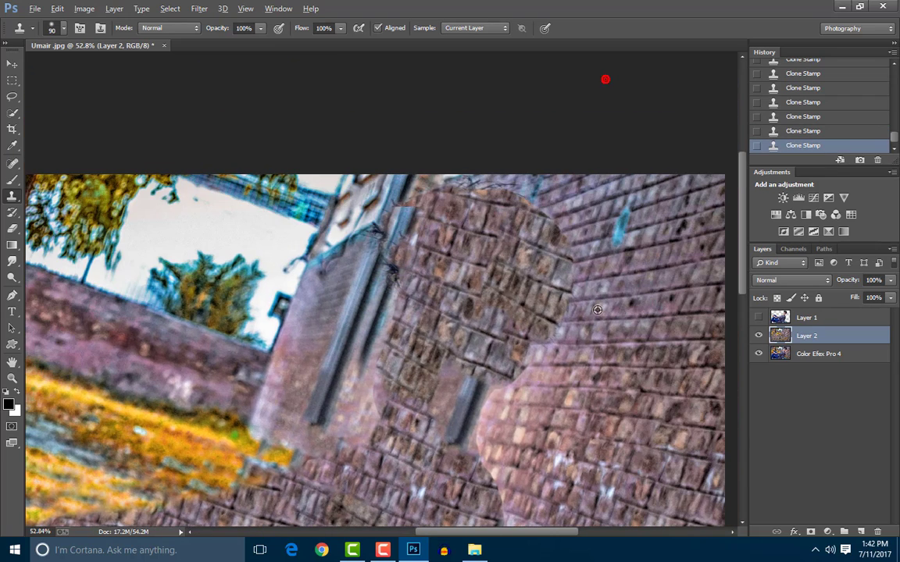
left_click_drag(574, 249, 515, 189)
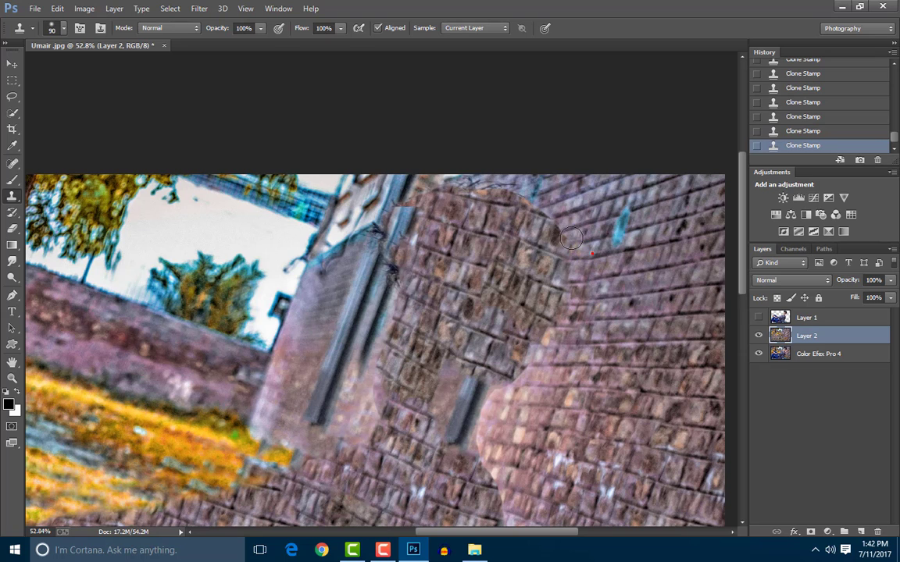
left_click_drag(559, 375, 601, 242)
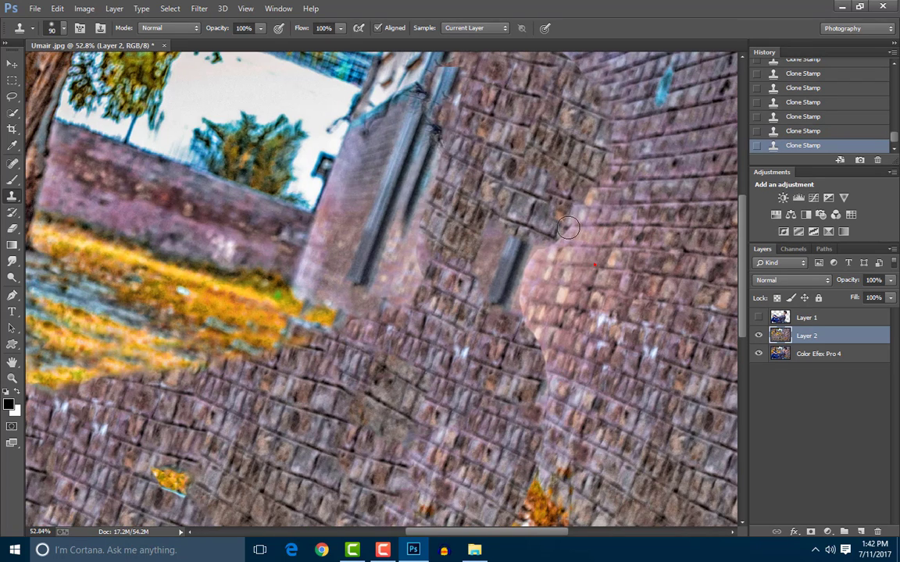
mouse_move(519, 197)
left_mouse_down()
mouse_move(481, 234)
mouse_move(469, 320)
left_mouse_up()
left_click_drag(555, 335, 527, 237)
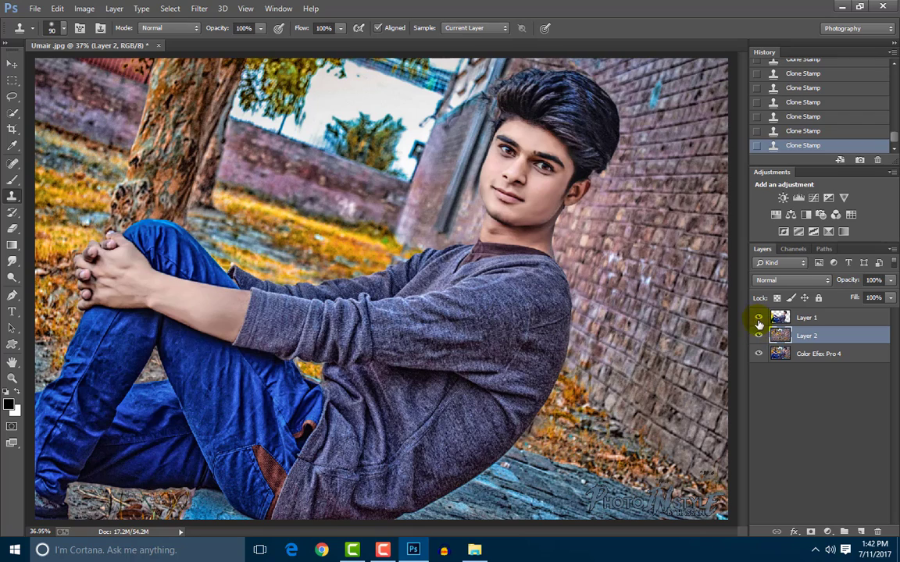
Step: Hide Layer 1 and start a Field Blur from Filter > Blur Gallery on Layer 2
left_click(199, 8)
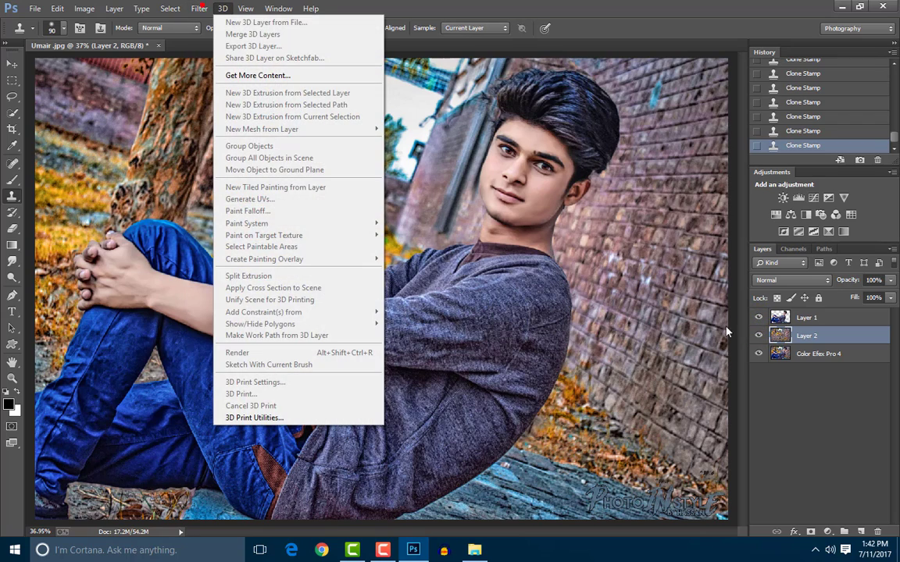
left_click(757, 317)
left_click(199, 7)
mouse_move(205, 158)
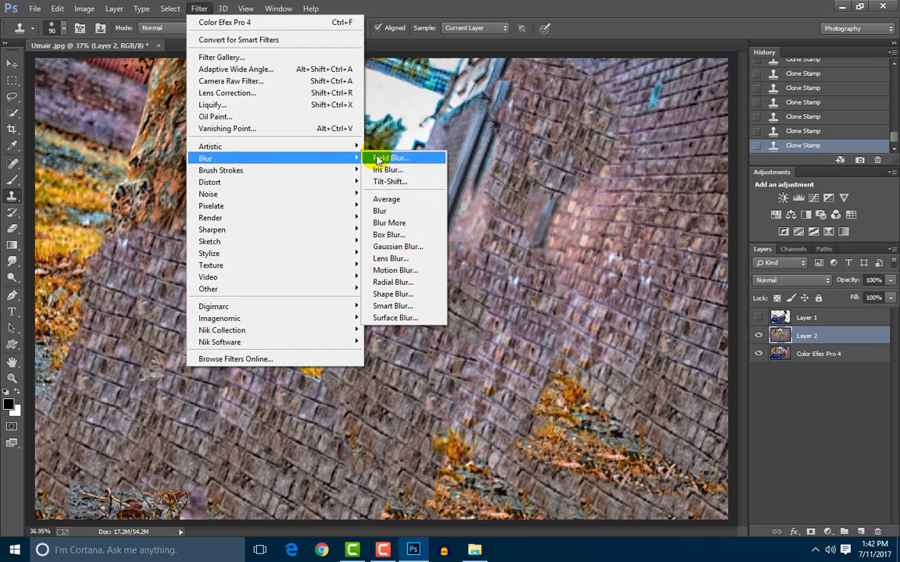
left_click(386, 170)
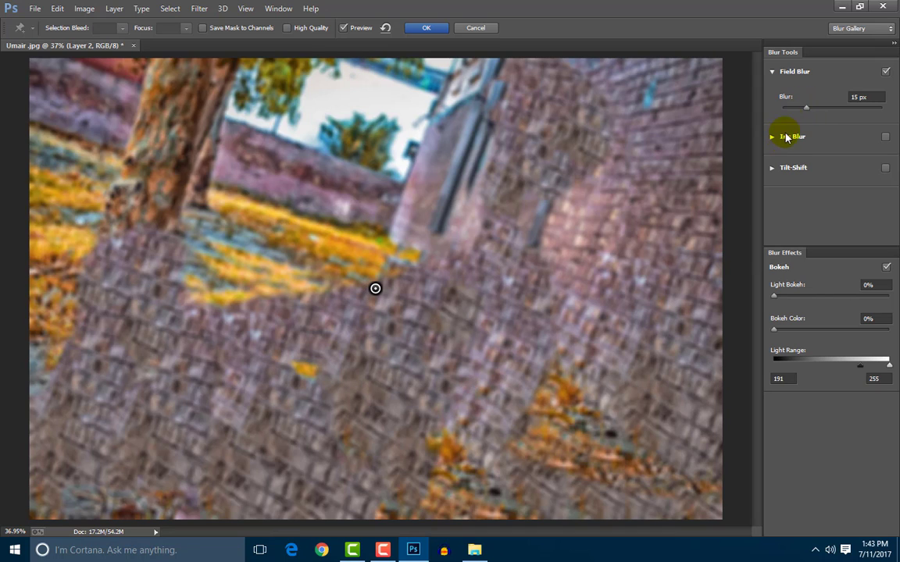
Step: Raise the Field Blur to 29 px, try bokeh colour and light range, then set light bokeh to 0%
left_click_drag(806, 107, 819, 109)
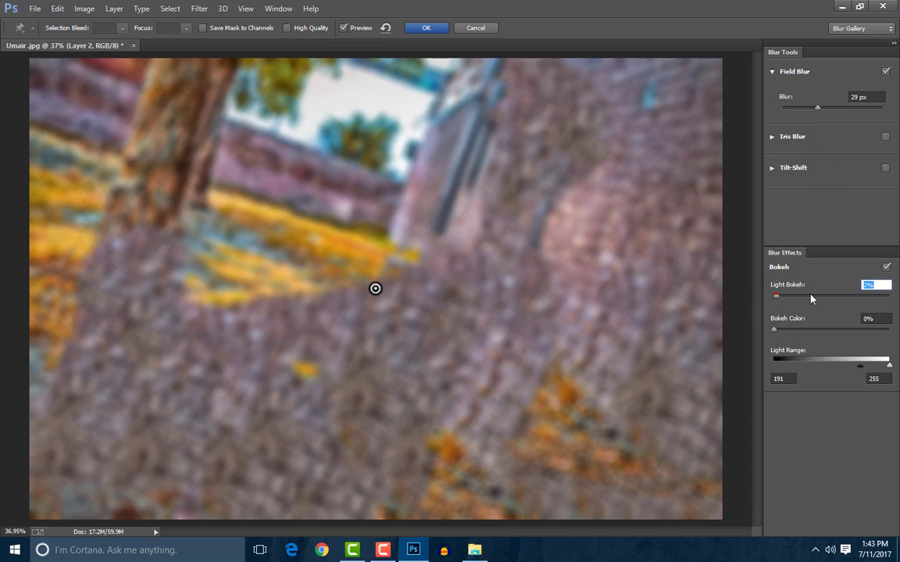
left_click_drag(777, 297, 819, 298)
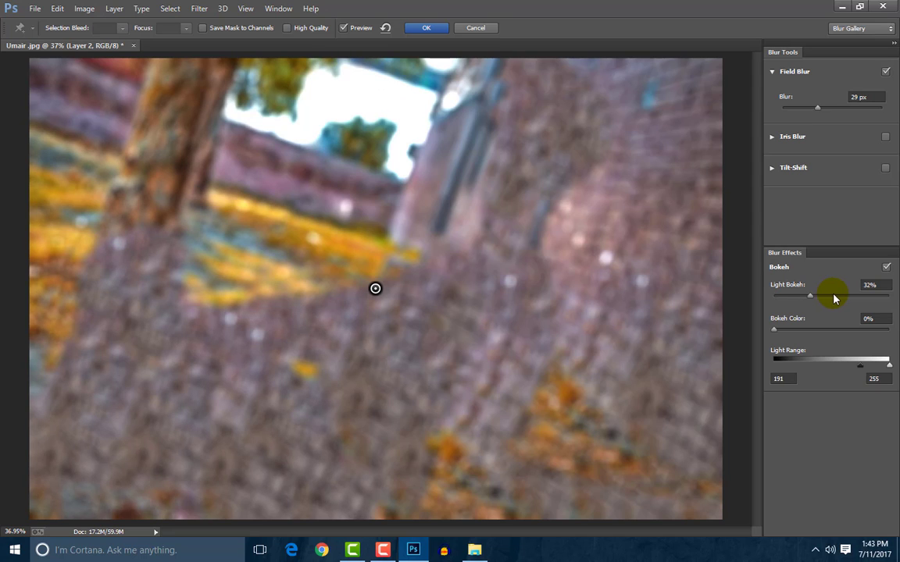
left_click(833, 297)
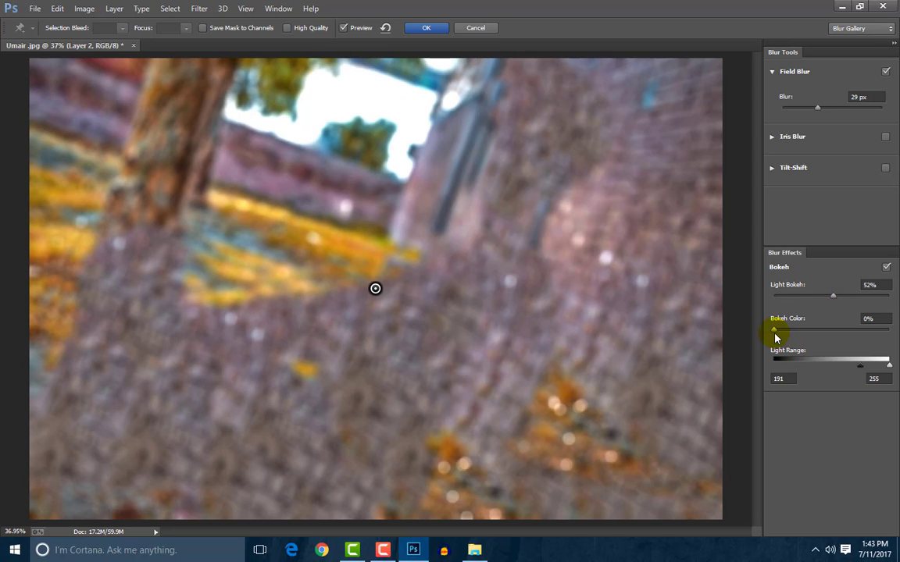
left_click(810, 328)
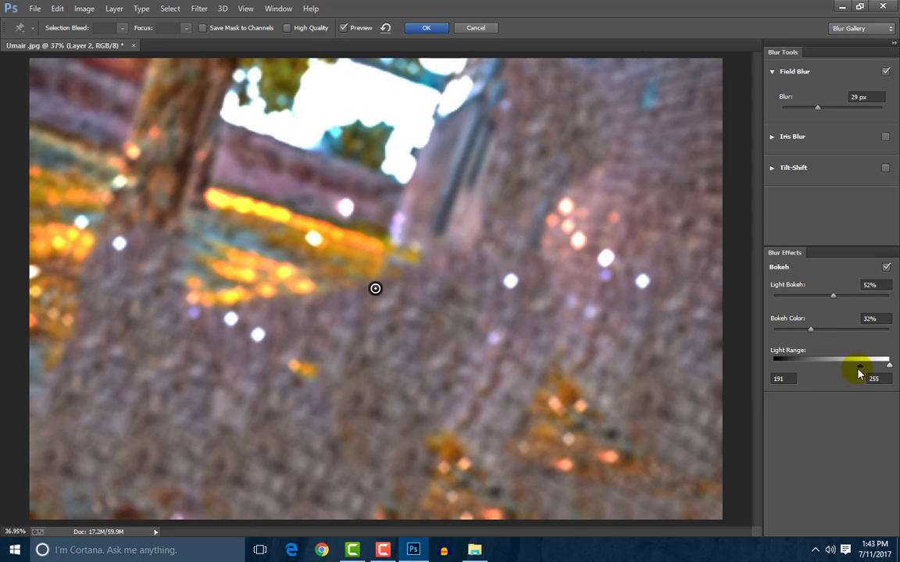
left_click_drag(860, 365, 886, 368)
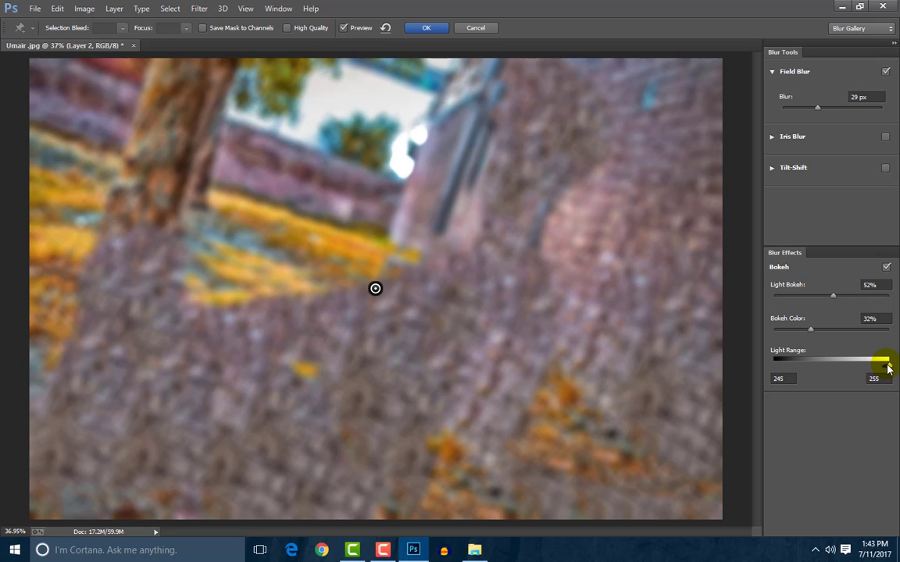
left_click_drag(832, 296, 765, 299)
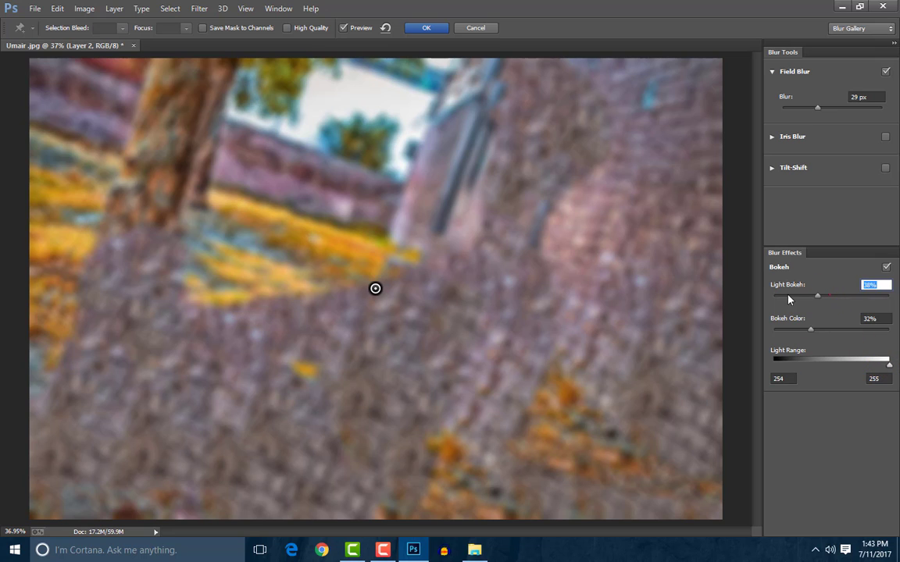
Step: Drop Bokeh Color to 0% and apply the 29 px Field Blur
left_click(427, 28)
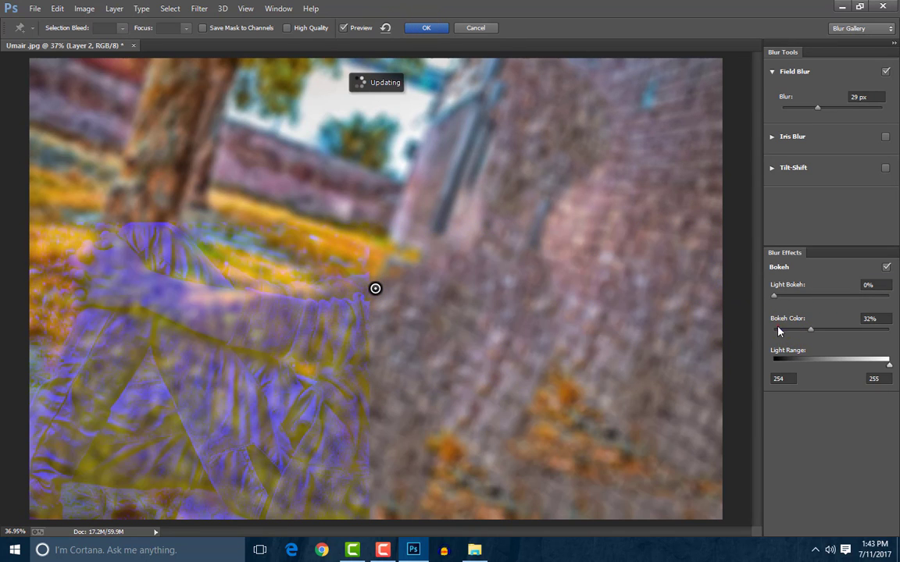
left_click_drag(778, 334, 771, 331)
left_click(423, 30)
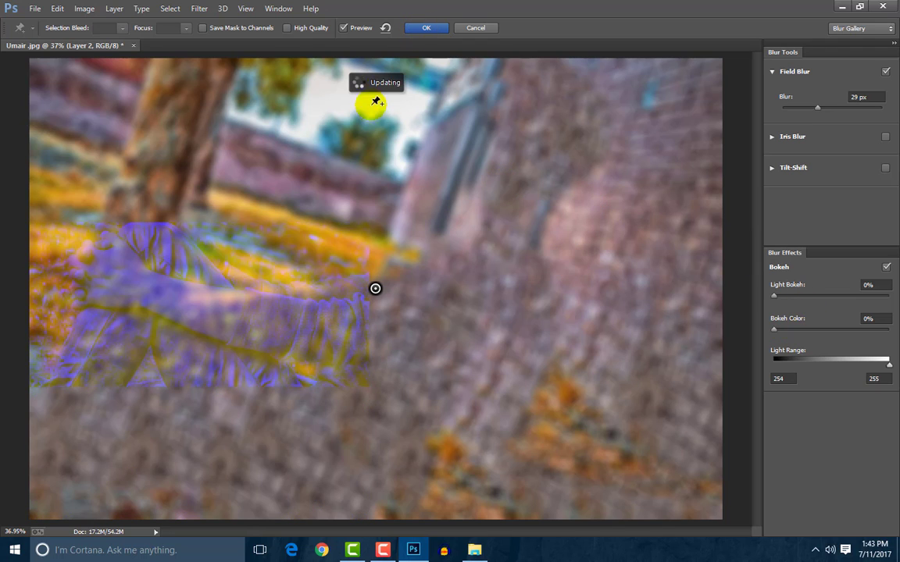
left_click(435, 36)
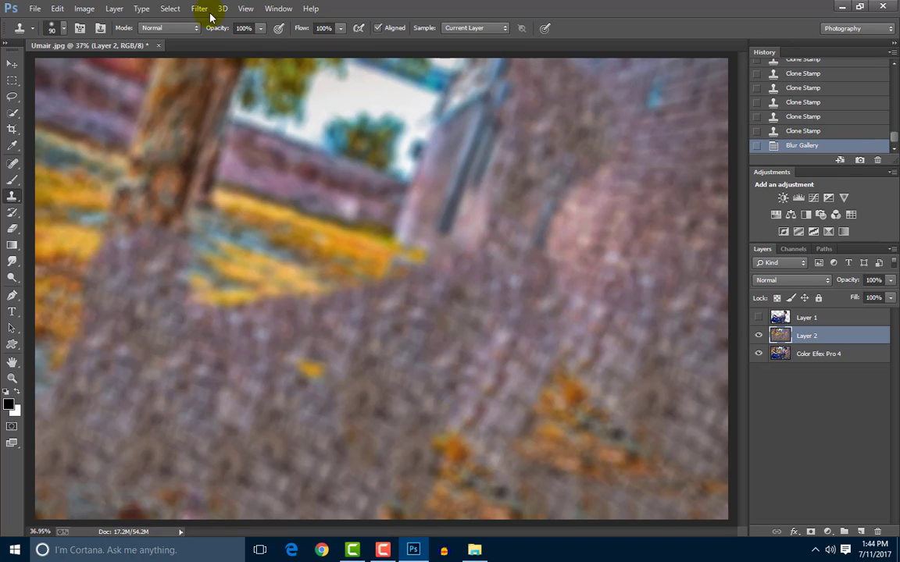
Step: Apply a Camera Raw Filter to Layer 2 with Clarity +38 and Vibrance +24
left_click(199, 9)
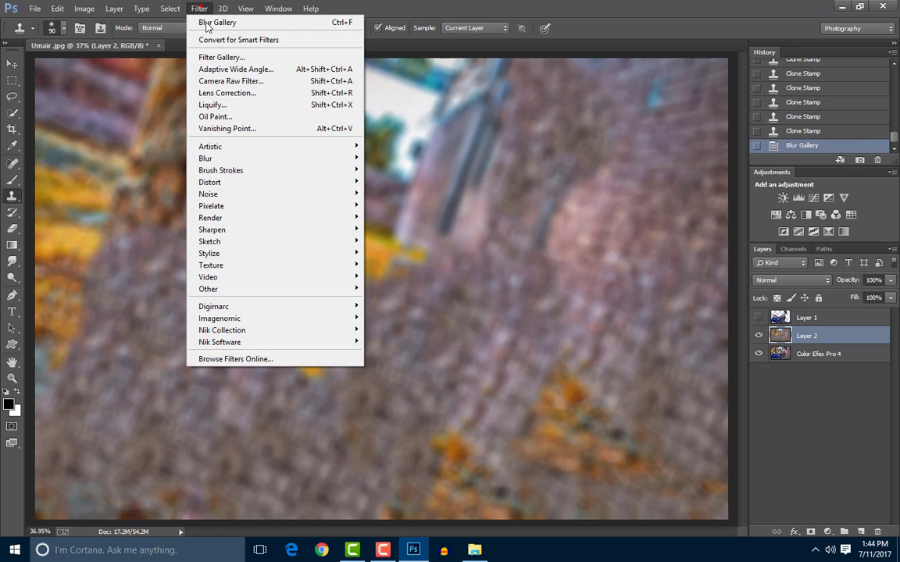
left_click(222, 81)
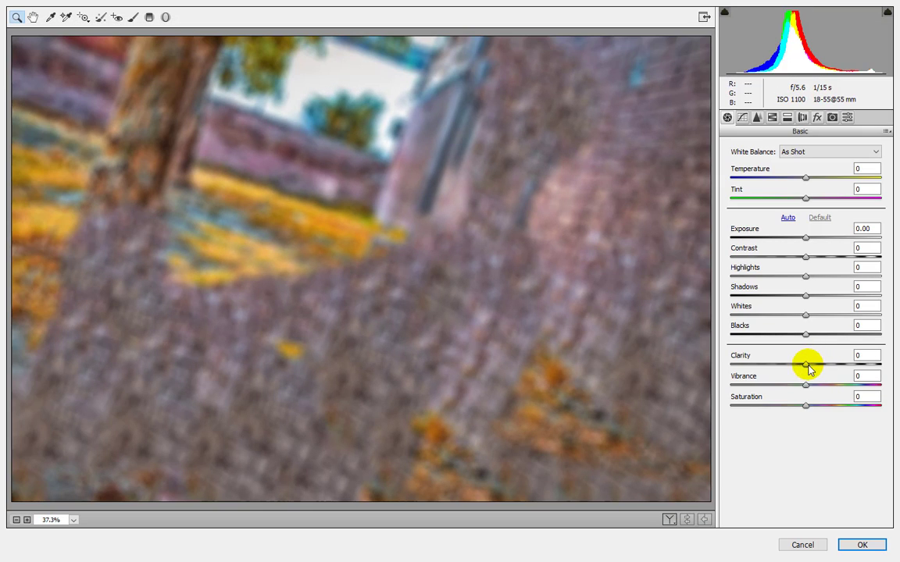
mouse_move(806, 365)
left_mouse_down()
mouse_move(875, 364)
mouse_move(834, 366)
mouse_move(816, 390)
left_mouse_up()
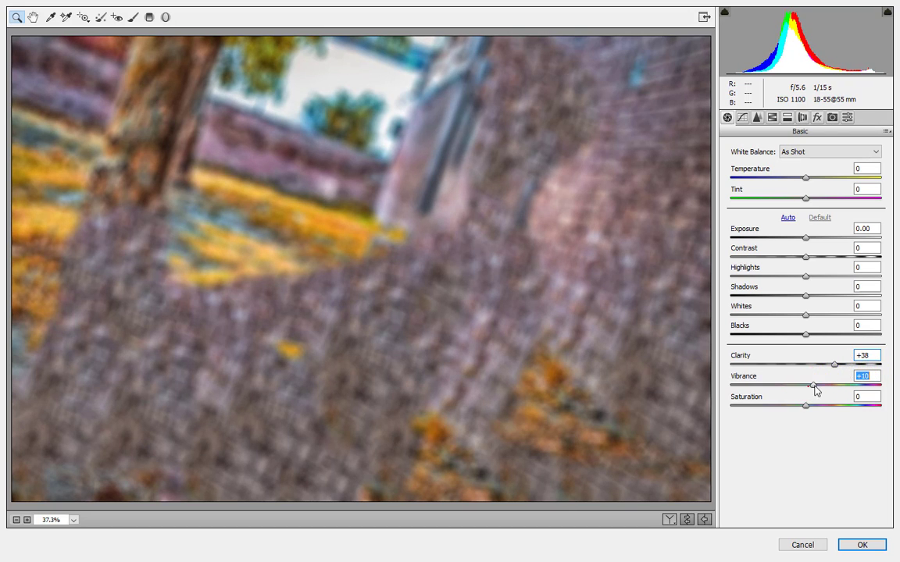
left_click(859, 544)
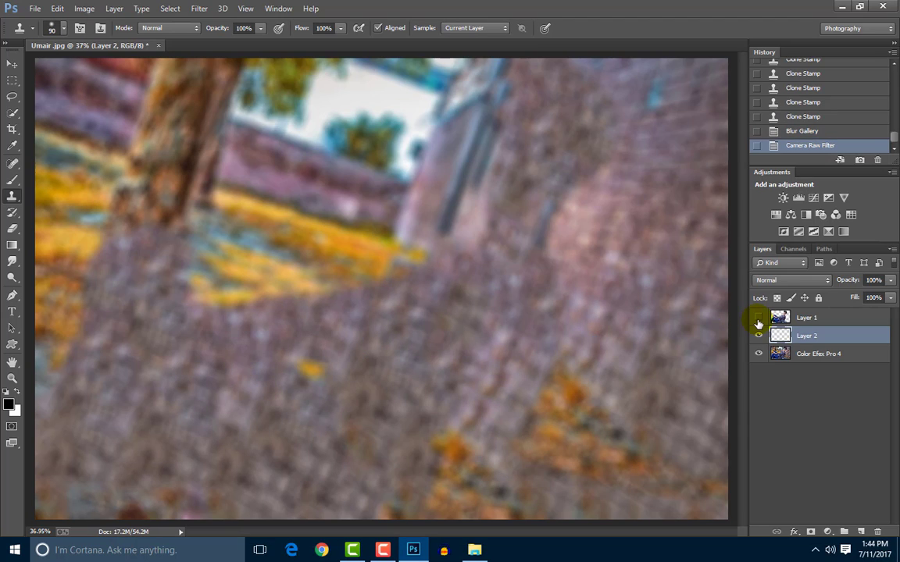
Step: Show and select Layer 1, pick the Smudge tool, and zoom in on the hair
left_click(758, 317)
left_click(781, 318)
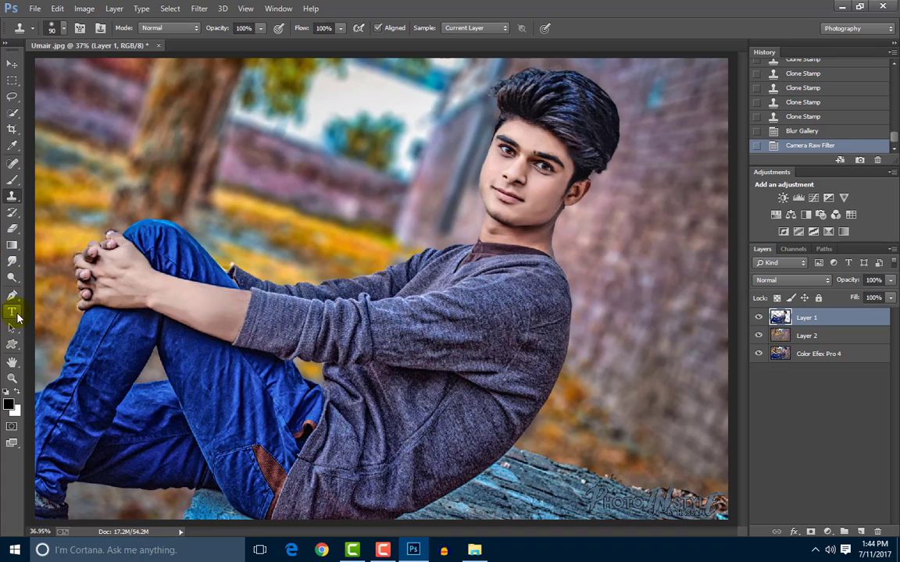
left_click(12, 264)
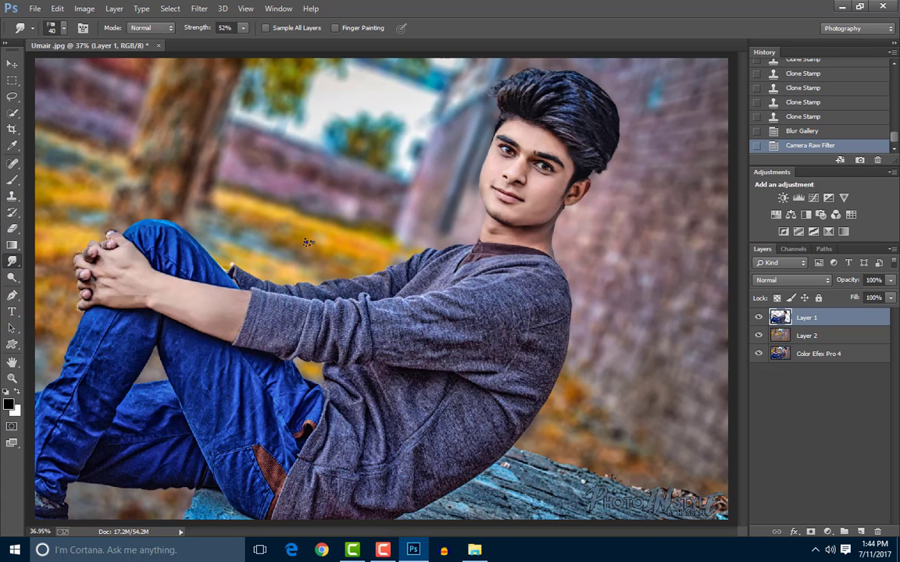
right_click(306, 243)
key("Escape")
scroll(562, 105, "up", 5)
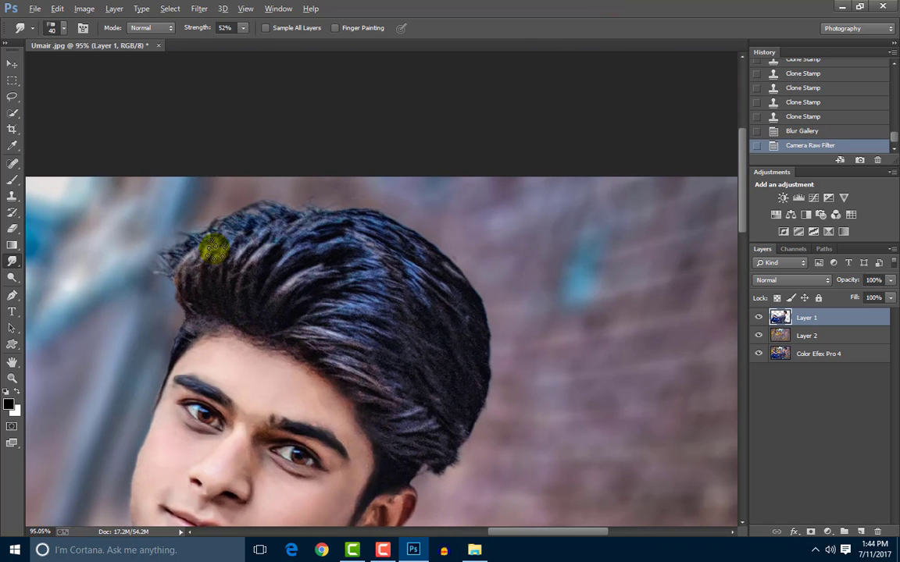
Step: Set smudge strength to 46% and pull the upper-left hair edge up into spikes
scroll(212, 249, "up", 2)
left_click_drag(188, 27, 191, 27)
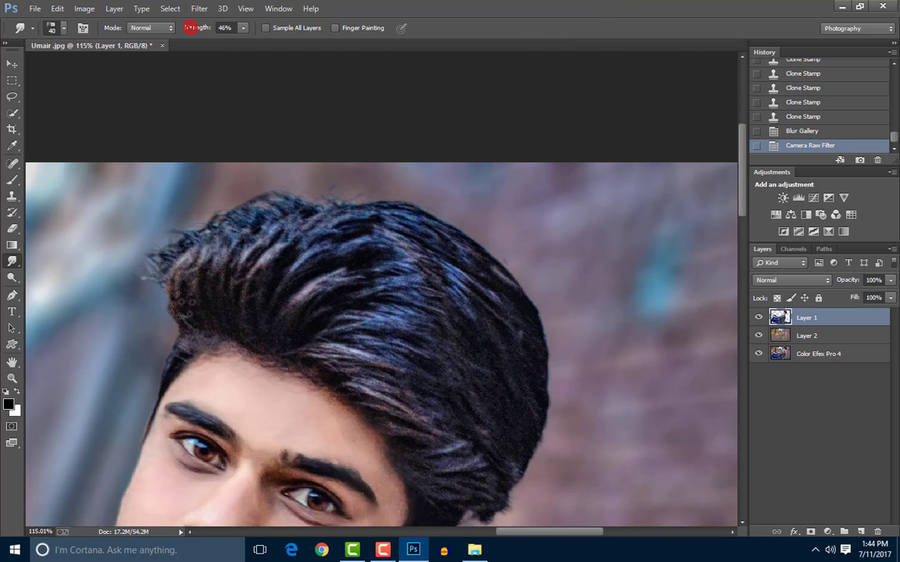
mouse_move(180, 269)
left_mouse_down()
mouse_move(186, 215)
mouse_move(199, 191)
left_mouse_up()
left_click_drag(204, 246, 203, 199)
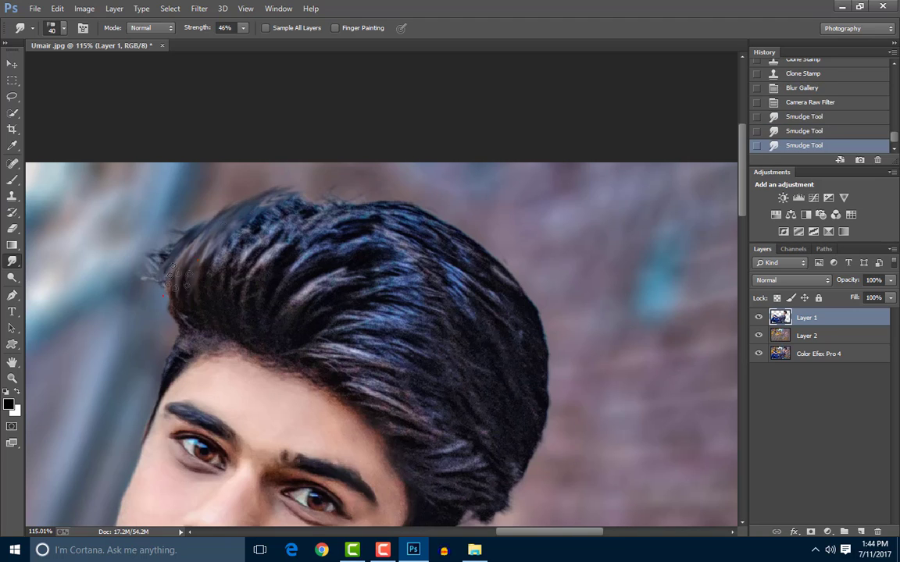
left_click_drag(178, 266, 234, 199)
mouse_move(196, 250)
left_mouse_down()
mouse_move(262, 181)
mouse_move(300, 186)
left_mouse_up()
left_click_drag(227, 258, 332, 191)
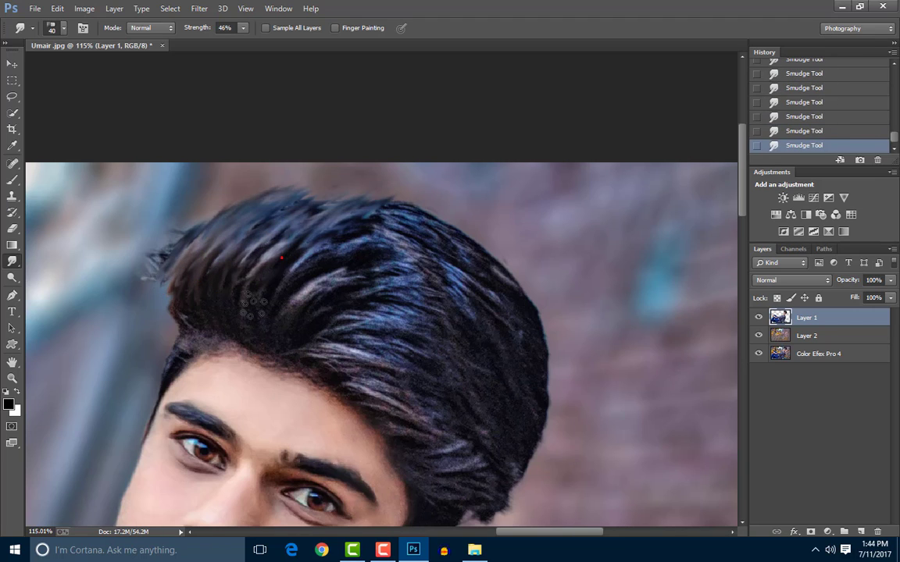
Step: Pull the crown and top-right hair into pointed upward spikes and zigzags
left_click_drag(252, 307, 289, 183)
mouse_move(261, 234)
left_mouse_down()
mouse_move(277, 173)
mouse_move(305, 172)
left_mouse_up()
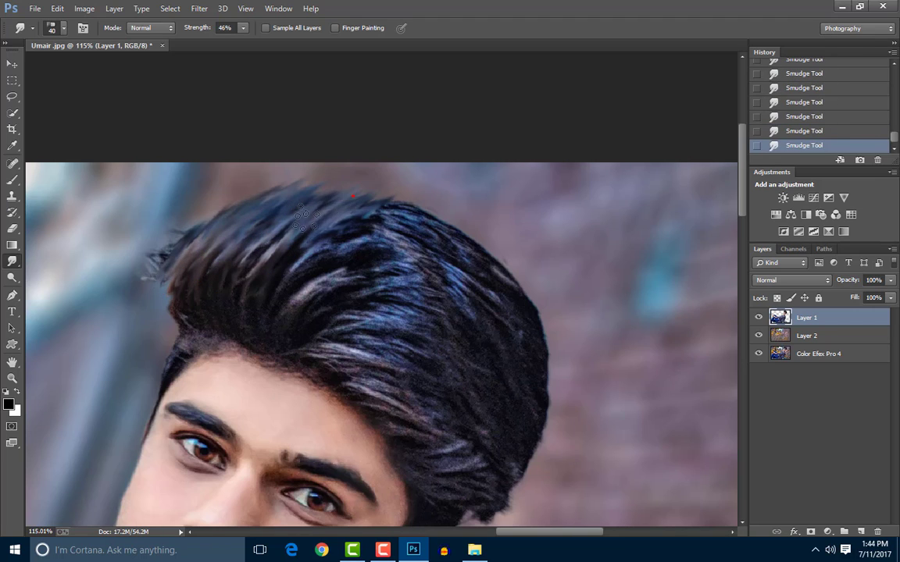
left_click_drag(306, 219, 333, 178)
mouse_move(186, 259)
left_mouse_down()
mouse_move(207, 256)
mouse_move(266, 207)
left_mouse_up()
left_click_drag(269, 252, 312, 187)
left_click_drag(320, 257, 391, 183)
left_click_drag(349, 274, 469, 230)
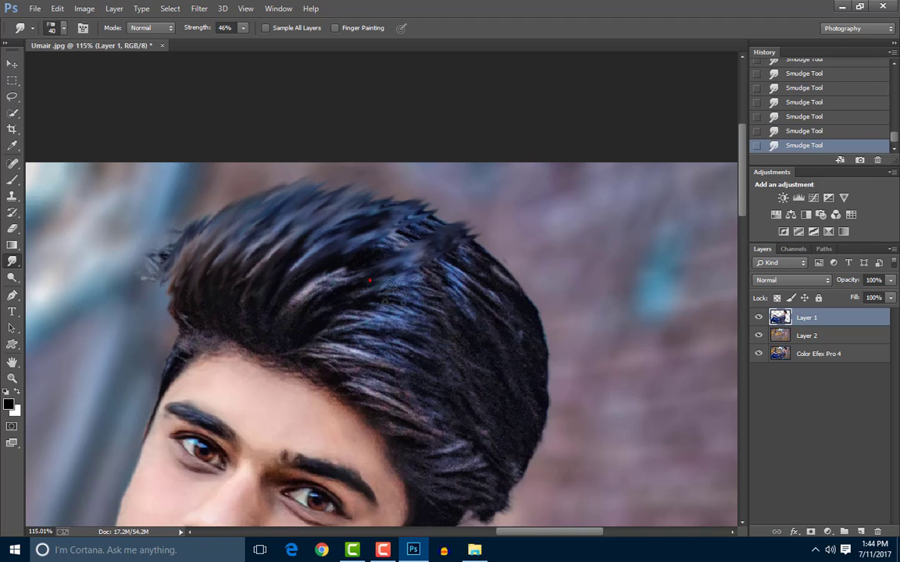
left_click_drag(395, 293, 433, 214)
left_click_drag(363, 227, 438, 234)
mouse_move(333, 346)
left_mouse_down()
mouse_move(422, 248)
mouse_move(359, 265)
mouse_move(469, 262)
mouse_move(531, 306)
left_mouse_up()
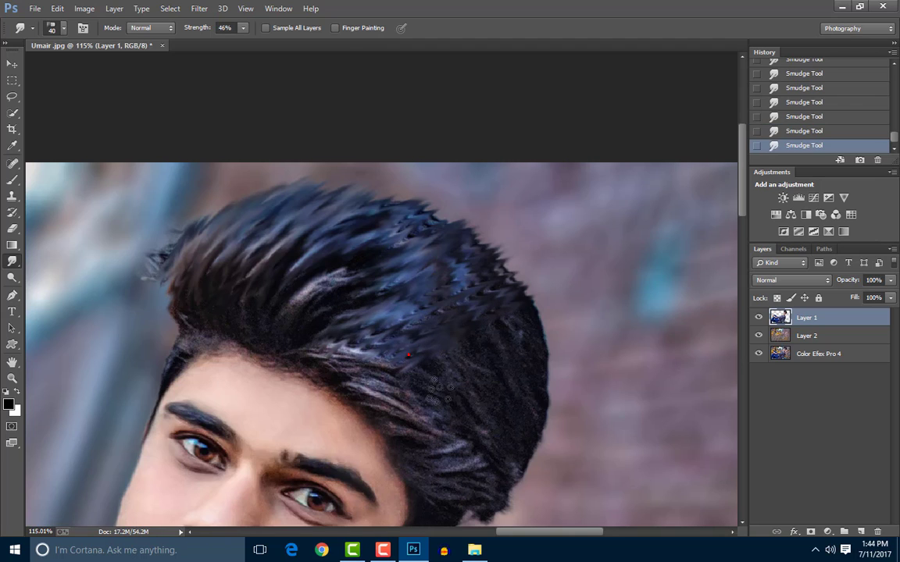
Step: Streak the middle and right hair into spikes, smudging the right edge upward
left_click_drag(522, 358, 545, 252)
left_click_drag(388, 277, 410, 191)
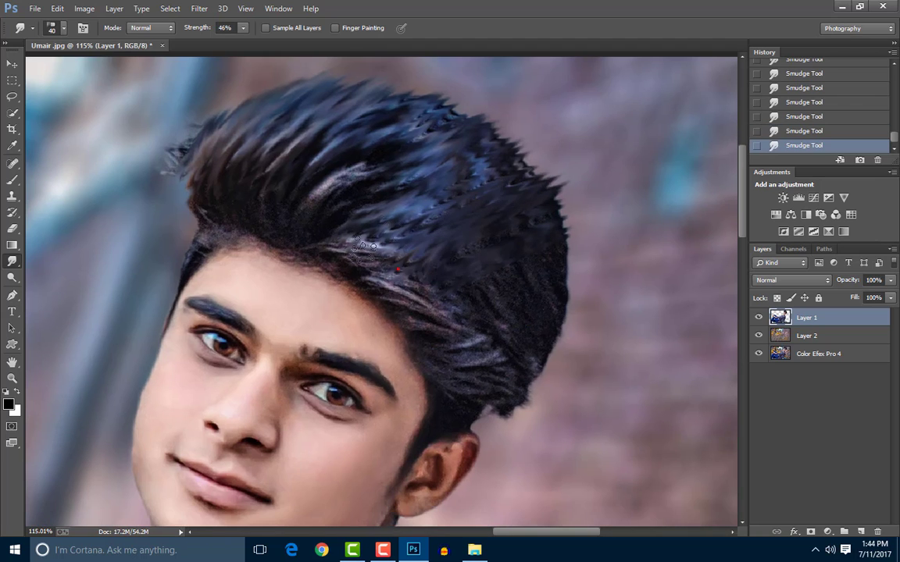
left_click_drag(367, 222, 425, 152)
mouse_move(383, 191)
left_mouse_down()
mouse_move(328, 141)
mouse_move(391, 88)
left_mouse_up()
mouse_move(396, 238)
left_mouse_down()
mouse_move(461, 234)
mouse_move(445, 211)
left_mouse_up()
mouse_move(414, 265)
left_mouse_down()
mouse_move(426, 308)
mouse_move(479, 273)
left_mouse_up()
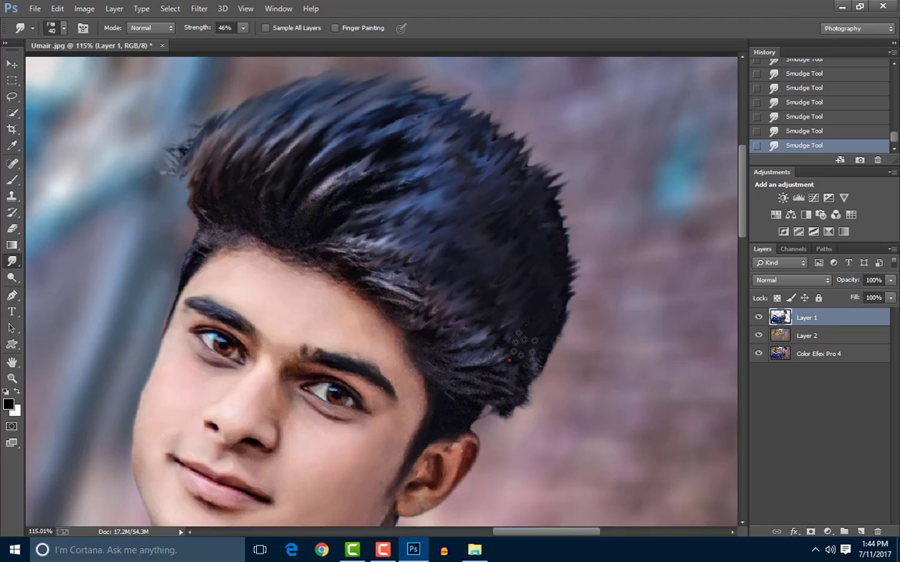
mouse_move(521, 343)
left_mouse_down()
mouse_move(496, 204)
mouse_move(544, 164)
mouse_move(469, 145)
mouse_move(508, 132)
left_mouse_up()
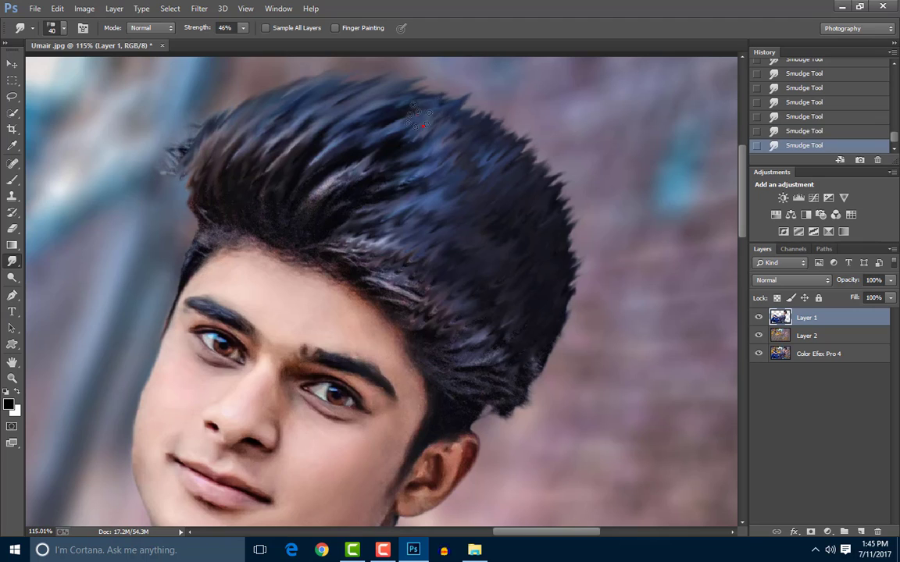
mouse_move(195, 181)
left_mouse_down()
mouse_move(175, 159)
mouse_move(211, 150)
left_mouse_up()
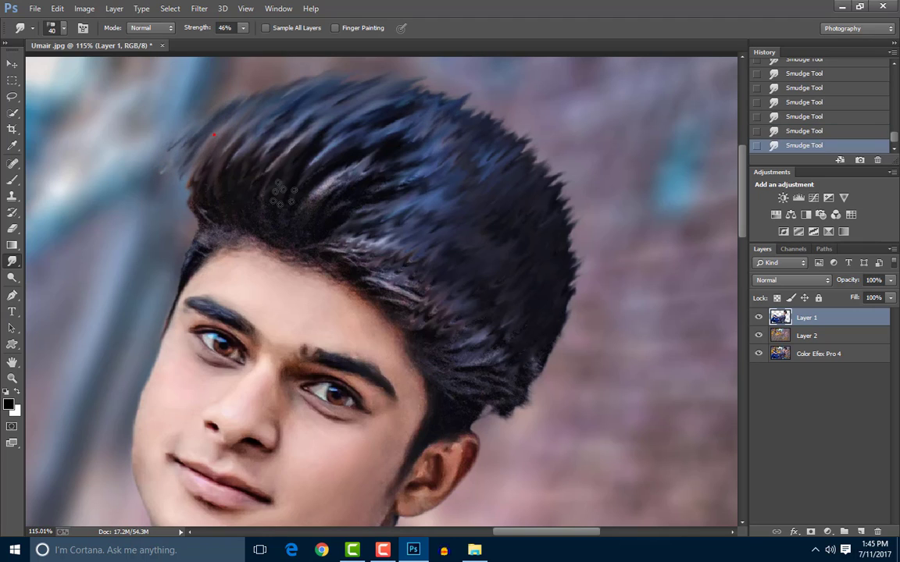
Step: Push a central strand and the top hair edge upward into spikes
scroll(258, 176, "down", 5)
scroll(546, 101, "up", 4)
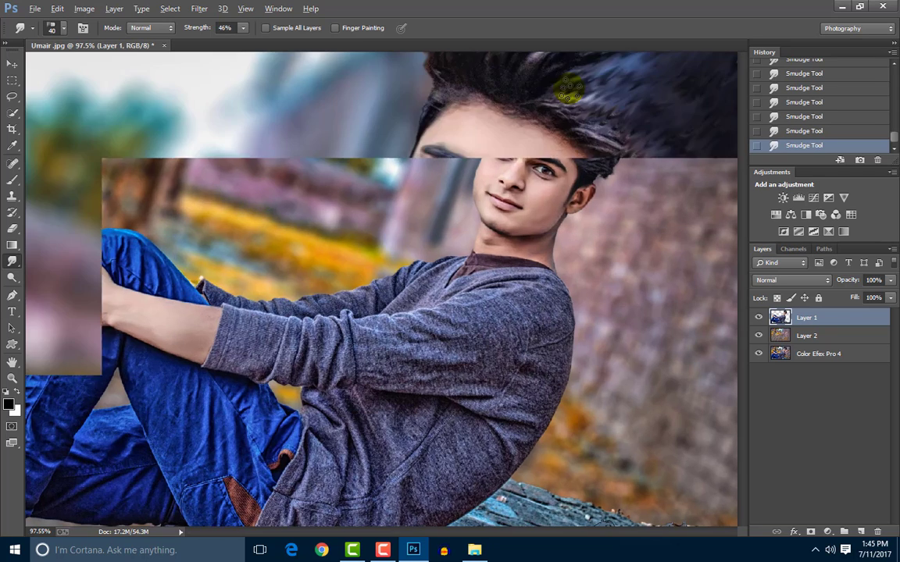
scroll(568, 92, "up", 3)
left_click_drag(270, 309, 319, 195)
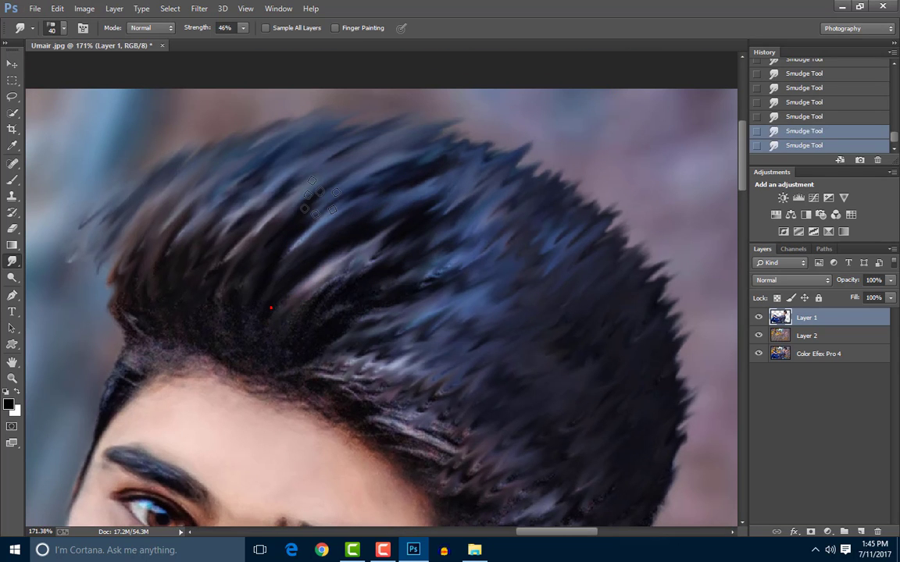
left_click_drag(268, 173, 262, 133)
Step: Pull the upper-left hair edge into wisps reaching into the background
left_click_drag(156, 224, 184, 129)
mouse_move(187, 179)
left_mouse_down()
mouse_move(195, 117)
mouse_move(176, 121)
left_mouse_up()
left_click_drag(221, 169, 246, 105)
left_click_drag(191, 172, 246, 101)
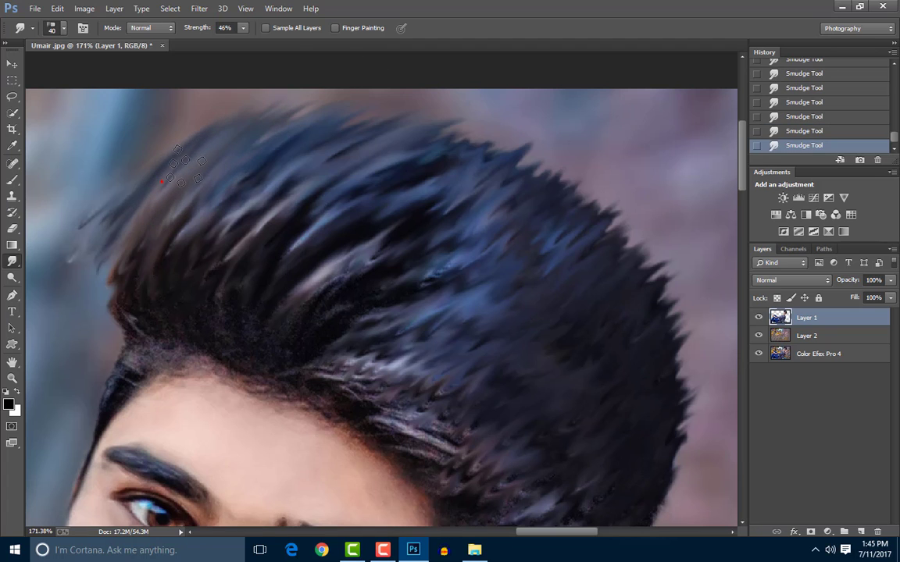
left_click_drag(193, 174, 210, 117)
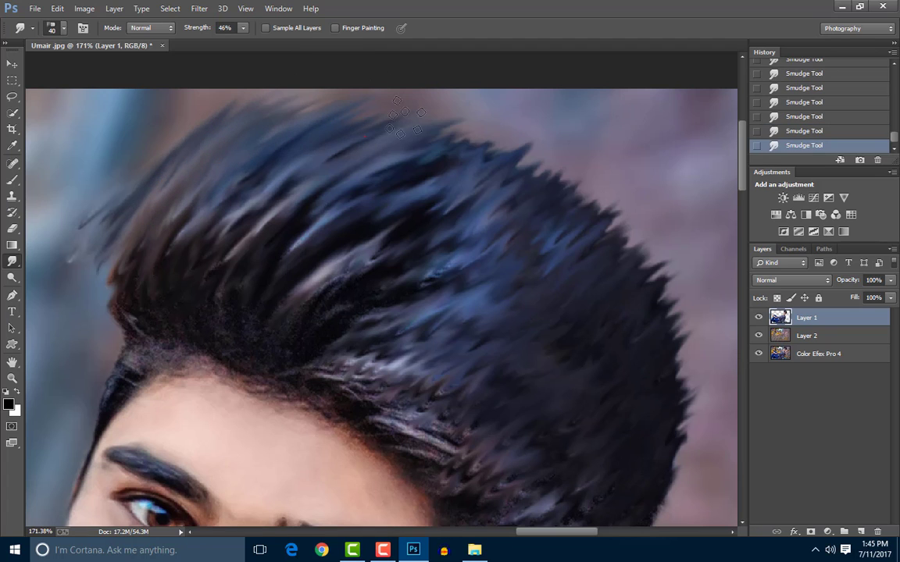
scroll(473, 124, "down", 3)
scroll(331, 302, "up", 3)
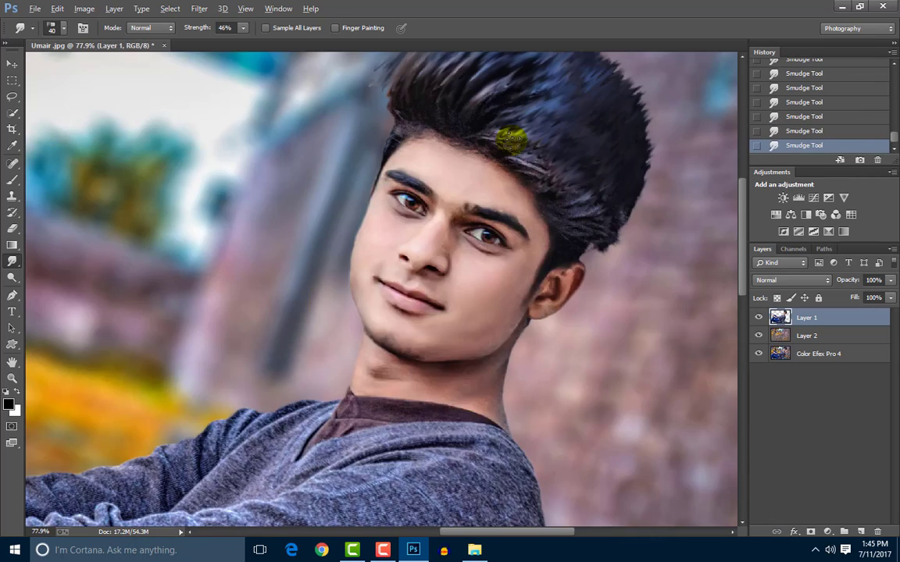
left_click_drag(330, 302, 224, 347)
left_click_drag(10, 211, 70, 170)
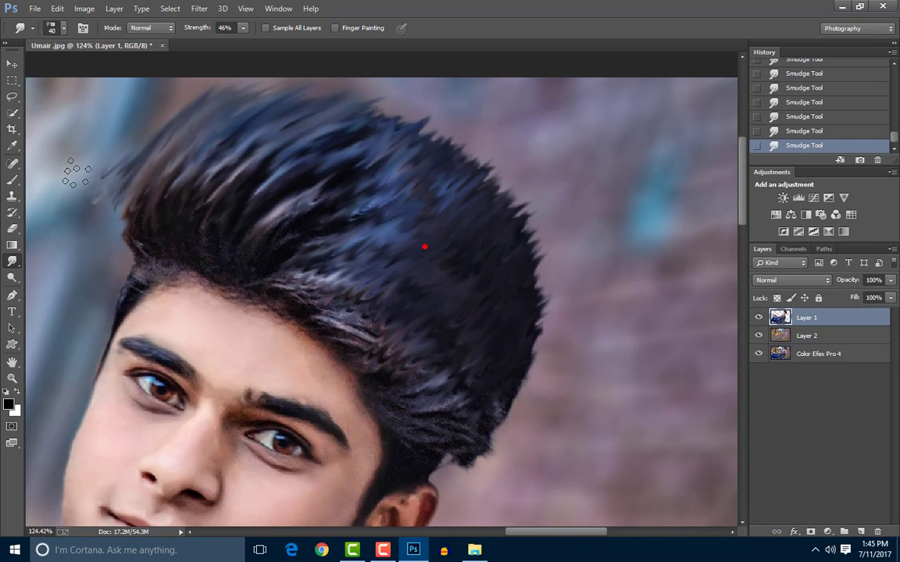
Step: Clone clean hair texture over the smudged strands in the upper-right, middle and right hair
left_click(10, 198)
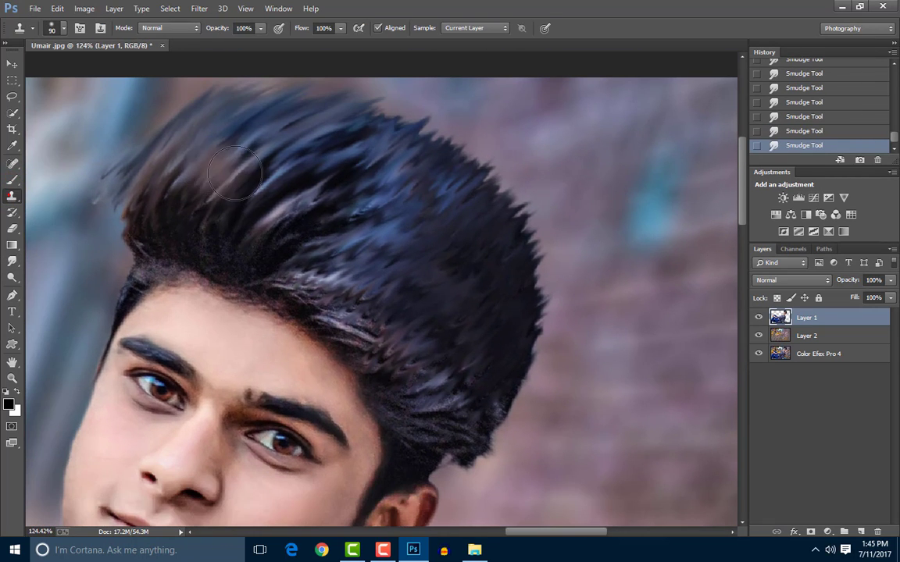
left_click(295, 241)
left_click_drag(375, 235, 492, 241)
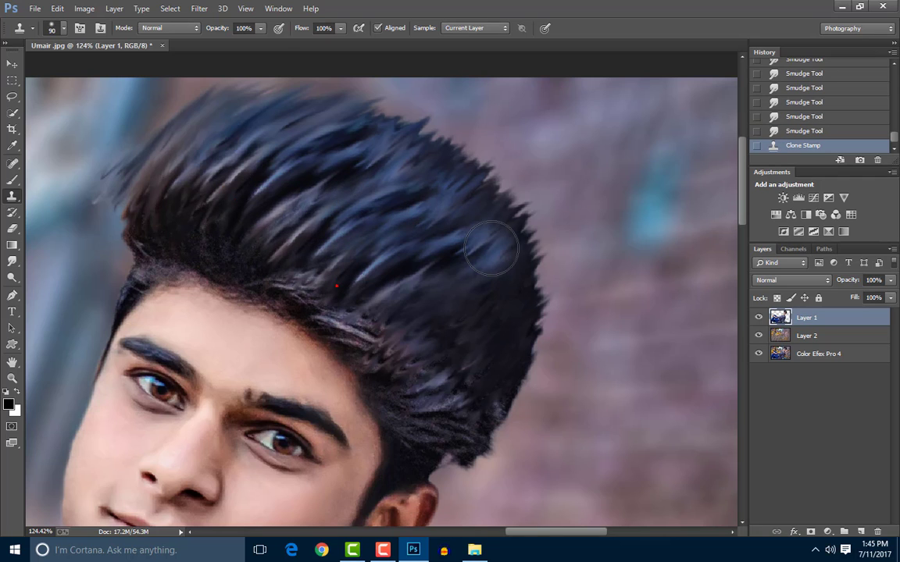
left_click_drag(321, 281, 461, 273)
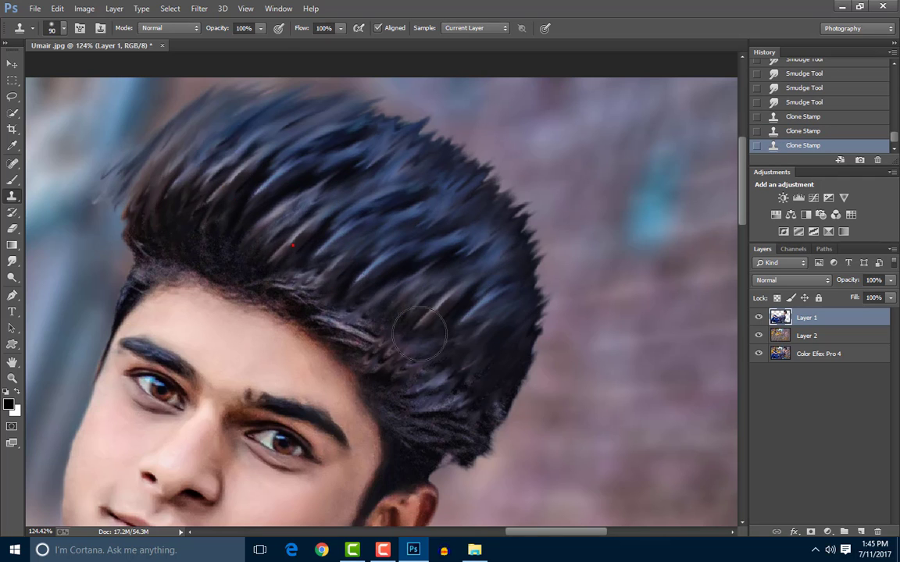
left_click_drag(374, 301, 527, 326)
scroll(524, 373, "down", 3)
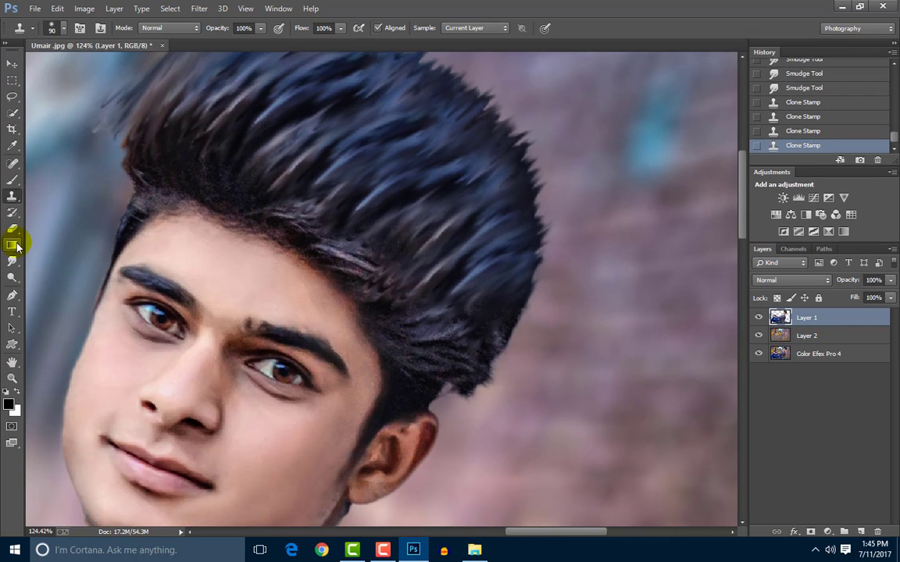
Step: Erase the stray smudging near the ear, then fit the whole photo on screen
left_click(11, 229)
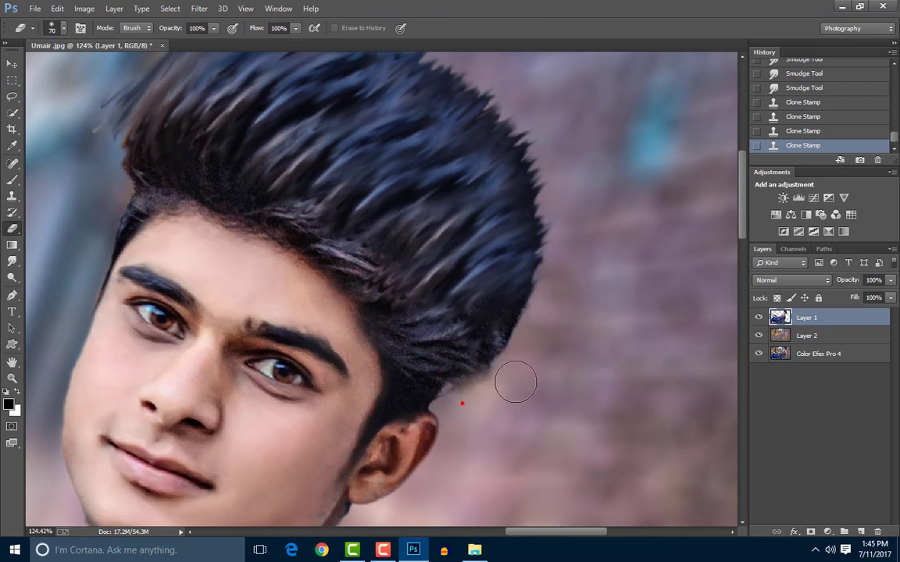
left_click_drag(515, 382, 475, 396)
mouse_move(73, 176)
left_mouse_down()
mouse_move(161, 326)
mouse_move(181, 226)
left_mouse_up()
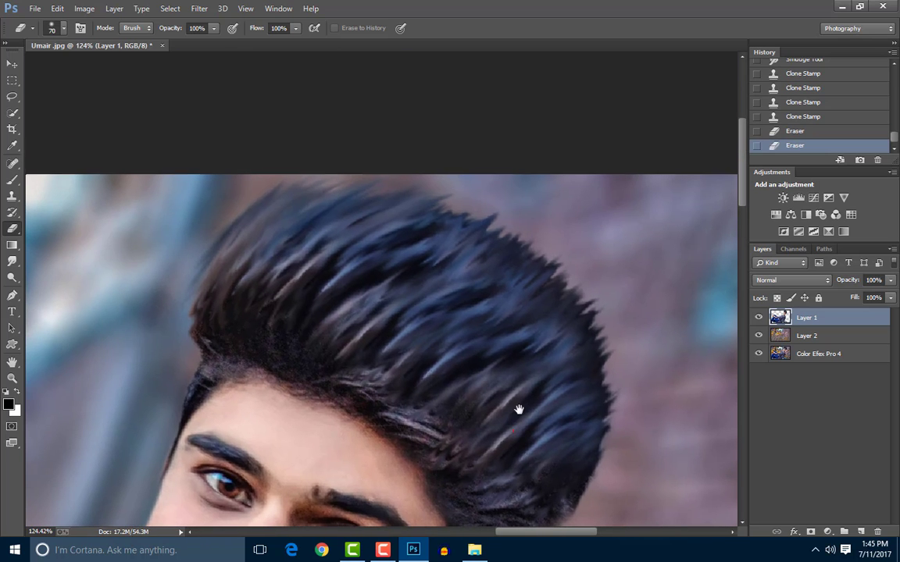
left_click_drag(519, 409, 552, 301)
key("ctrl+0")
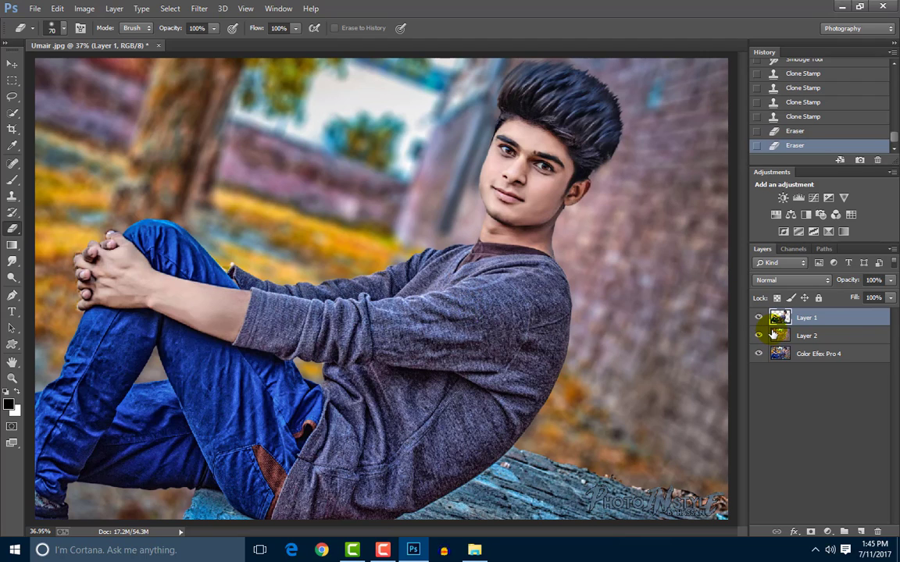
Step: Lasso the top of the hair and copy it onto a new Layer 3
left_click(11, 96)
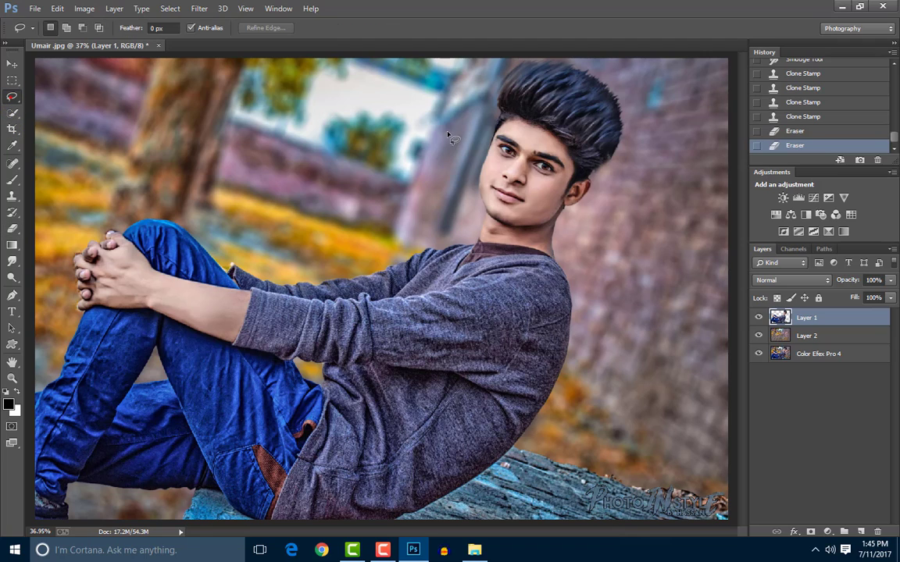
left_click_drag(563, 148, 595, 59)
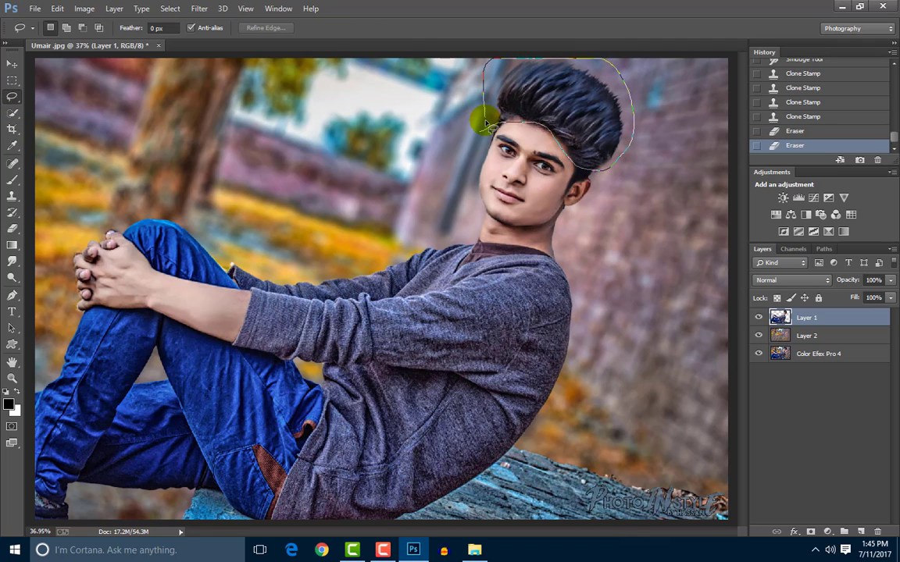
left_click_drag(485, 71, 482, 125)
right_click(545, 111)
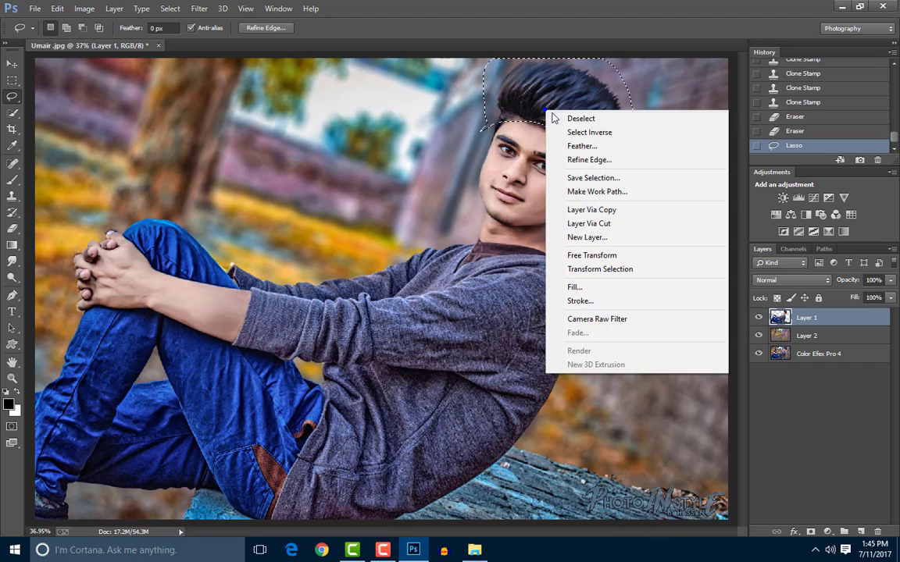
left_click(615, 211)
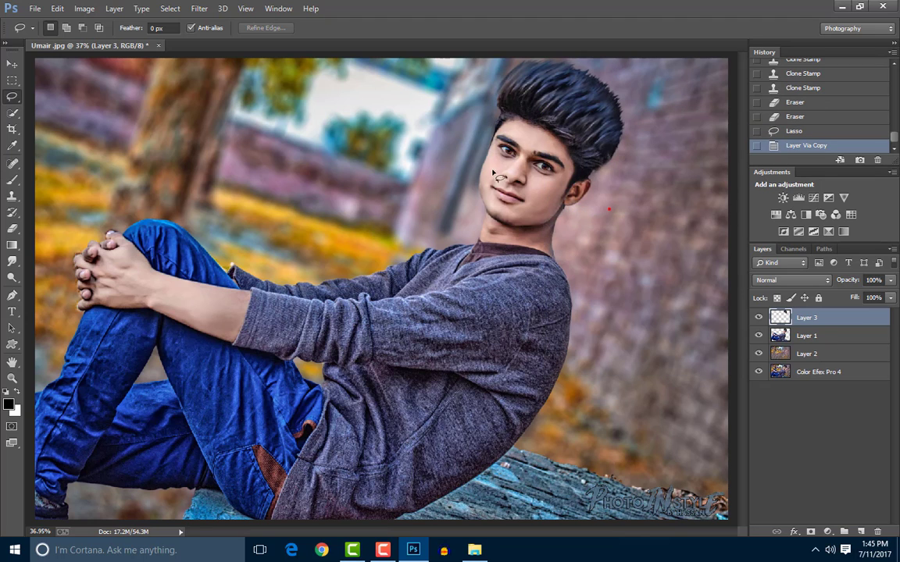
left_click(199, 8)
Step: Camera Raw the hair layer: Clarity +98, Blacks -48, Blues saturation -100
left_click(220, 80)
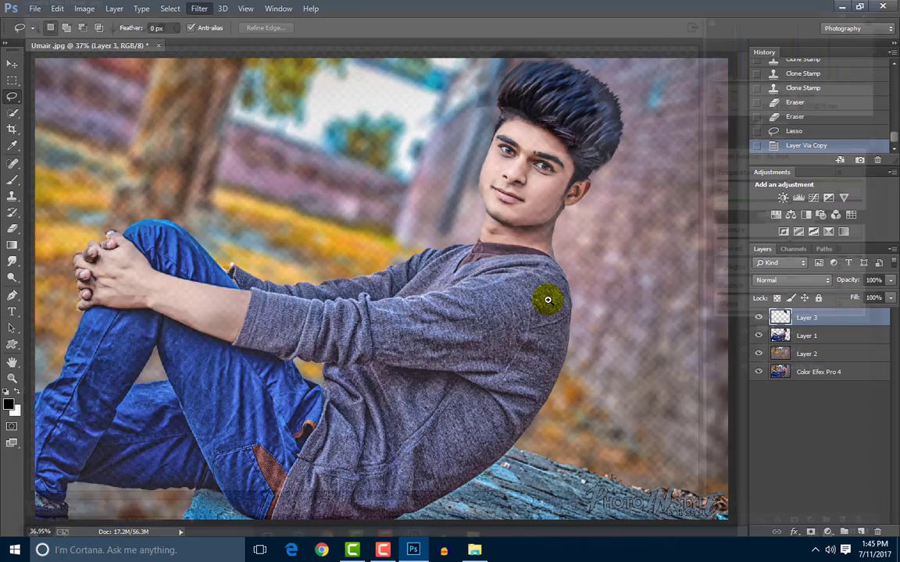
left_click_drag(807, 365, 879, 364)
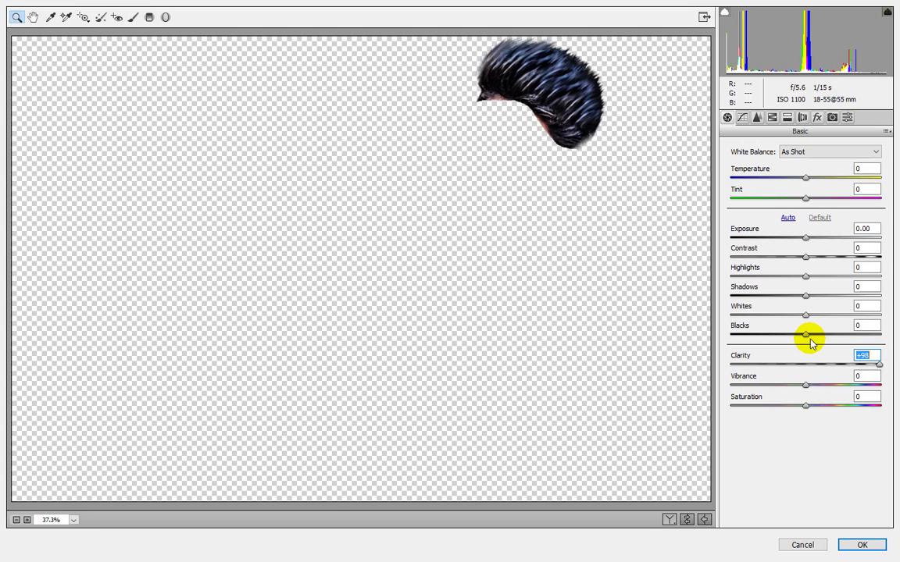
mouse_move(805, 334)
left_mouse_down()
mouse_move(752, 334)
mouse_move(769, 334)
left_mouse_up()
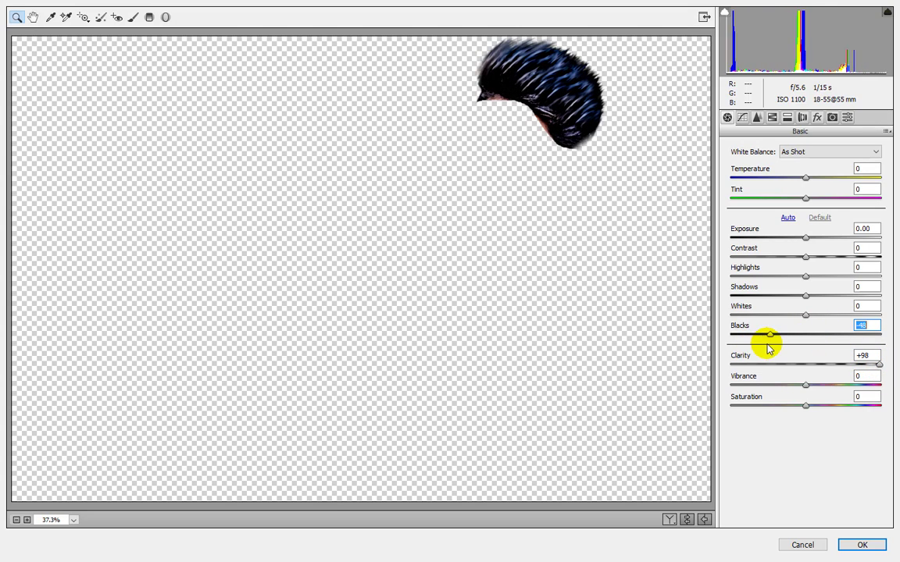
left_click(772, 118)
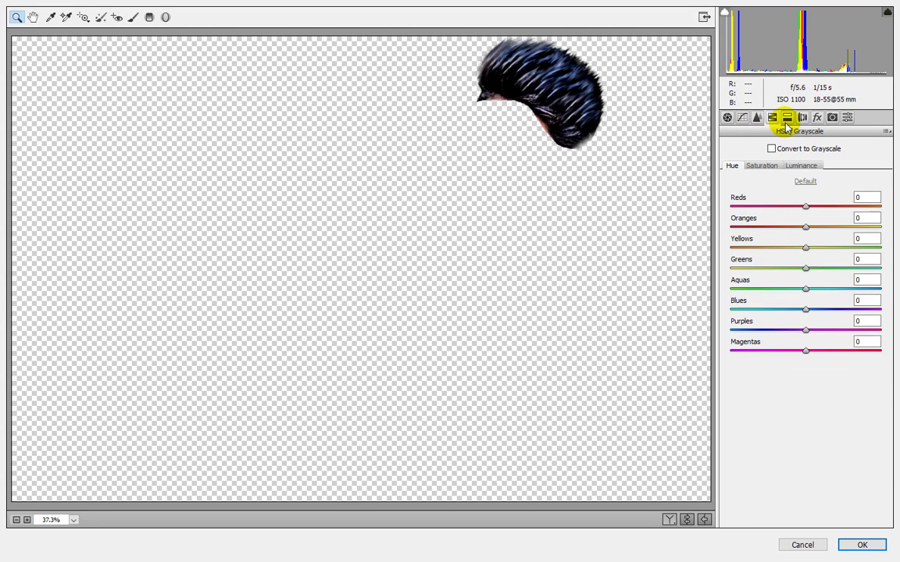
left_click(786, 122)
left_click(772, 120)
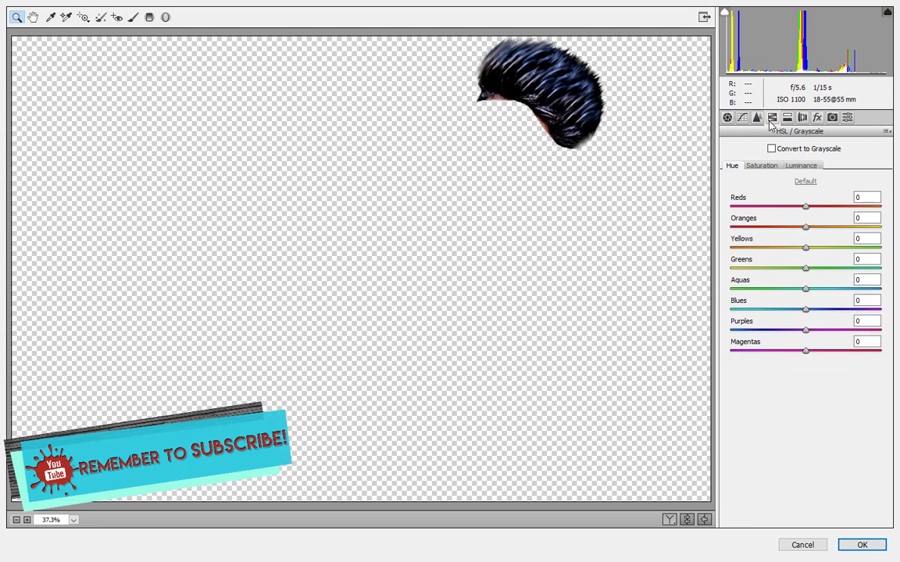
left_click(802, 165)
left_click(761, 165)
left_click_drag(806, 310, 732, 311)
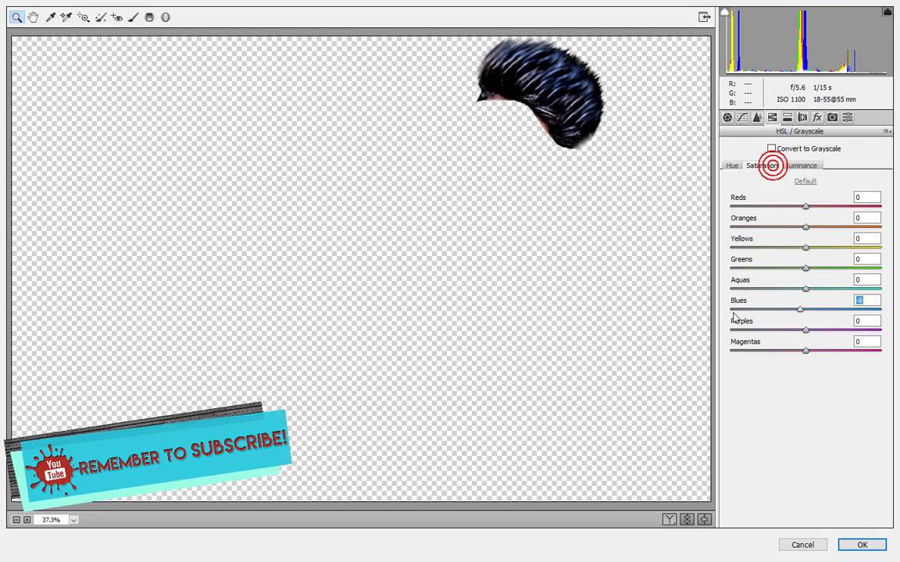
left_click(862, 544)
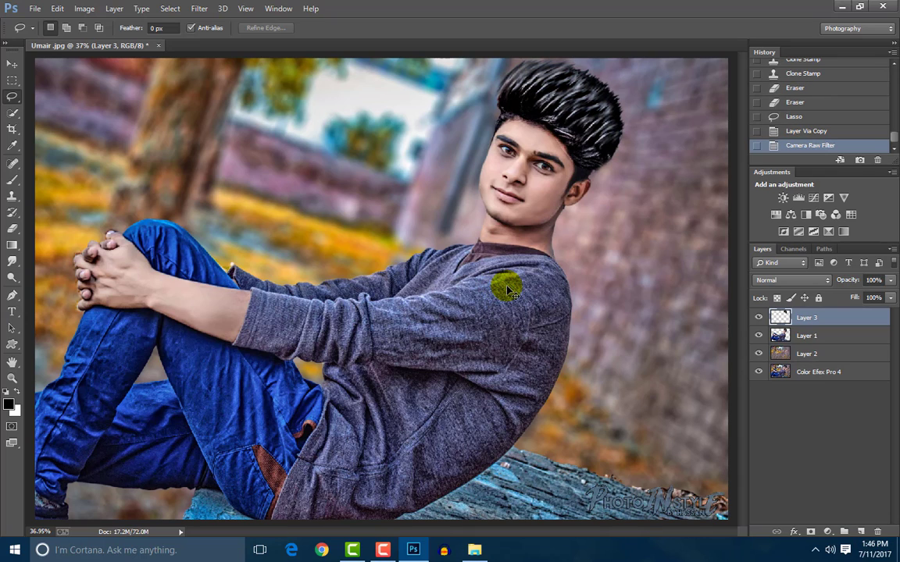
Step: Lower Layer 3 opacity to 72% and erase stray hair along its right edge
left_click(849, 282)
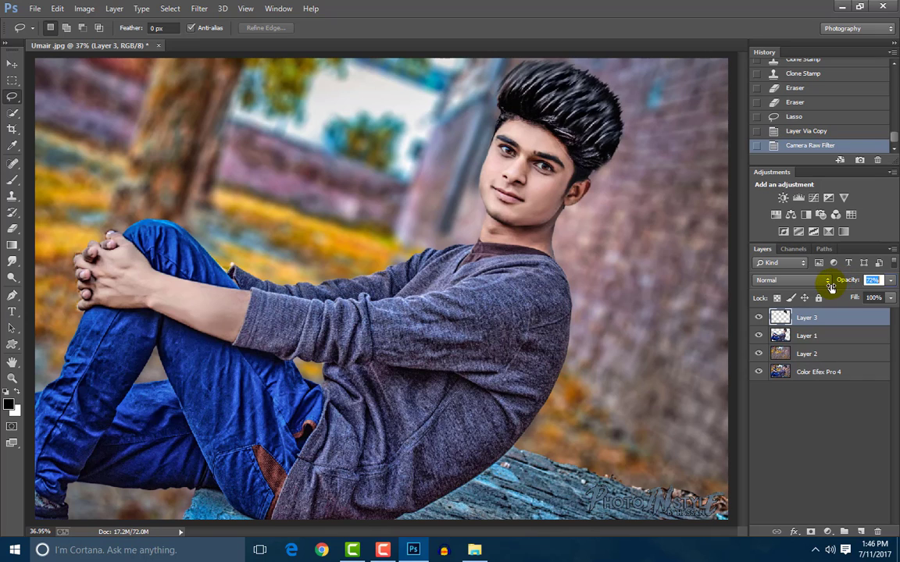
left_click_drag(830, 287, 828, 288)
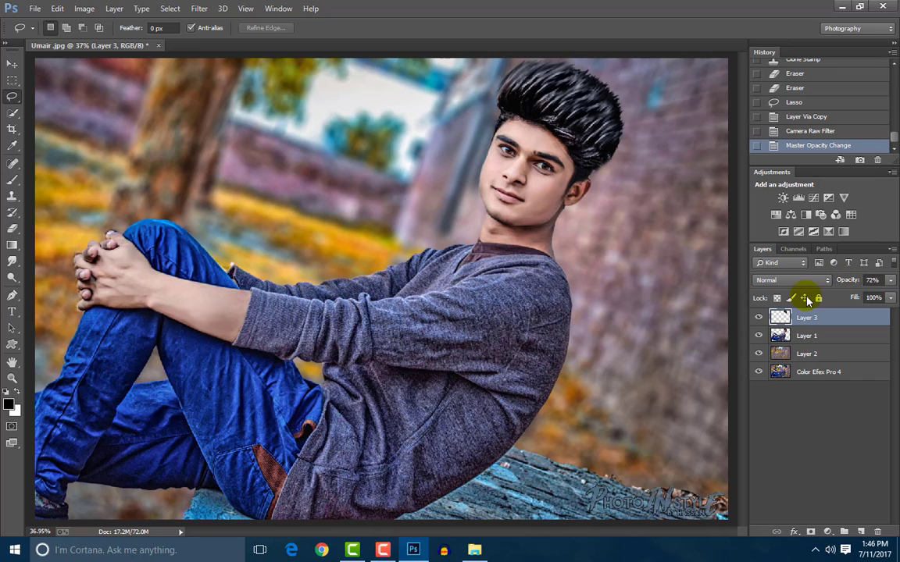
left_click(12, 228)
scroll(479, 143, "up", 5)
left_click_drag(618, 118, 360, 241)
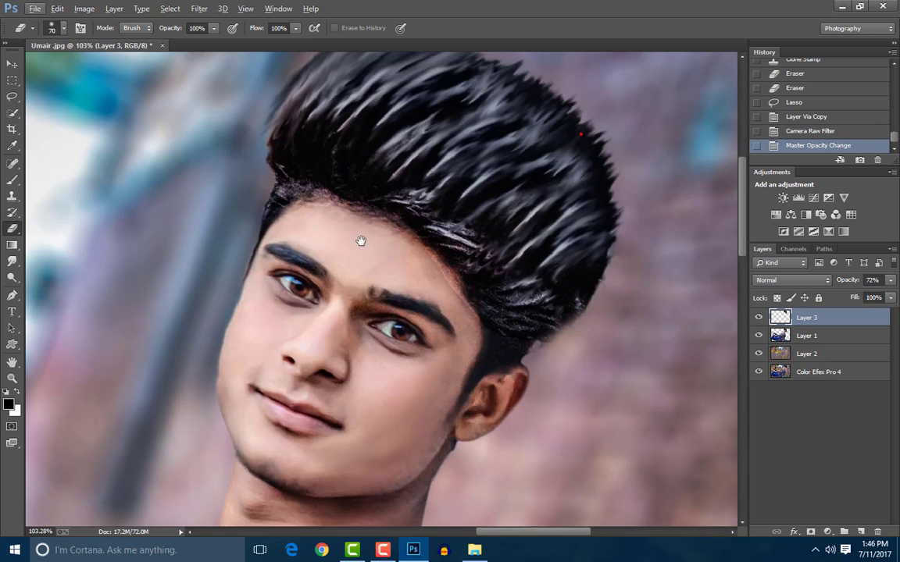
left_click_drag(463, 309, 576, 149)
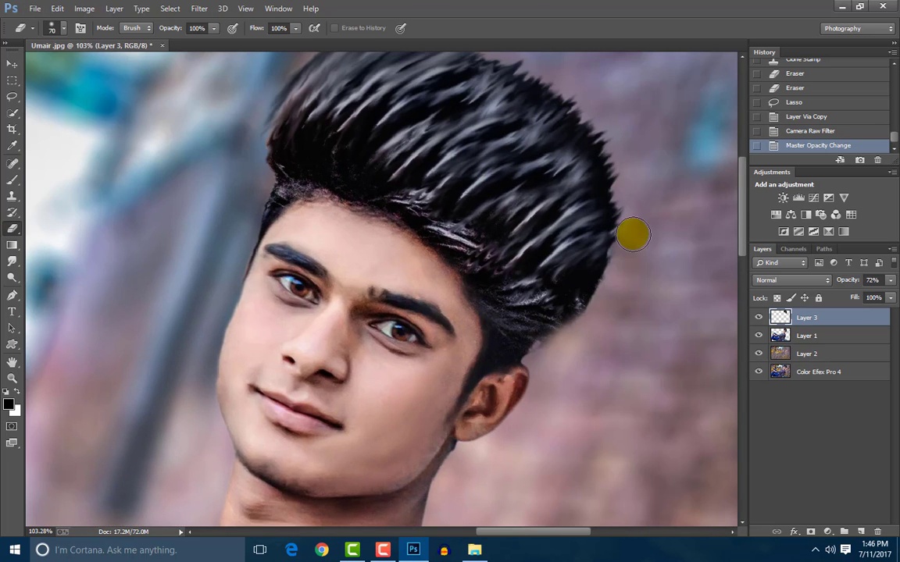
Step: Erase remaining excess hair streaks, then stamp all visible layers into a new Layer 4
scroll(212, 290, "up", 2)
mouse_move(246, 140)
left_mouse_down()
mouse_move(306, 201)
mouse_move(385, 205)
left_mouse_up()
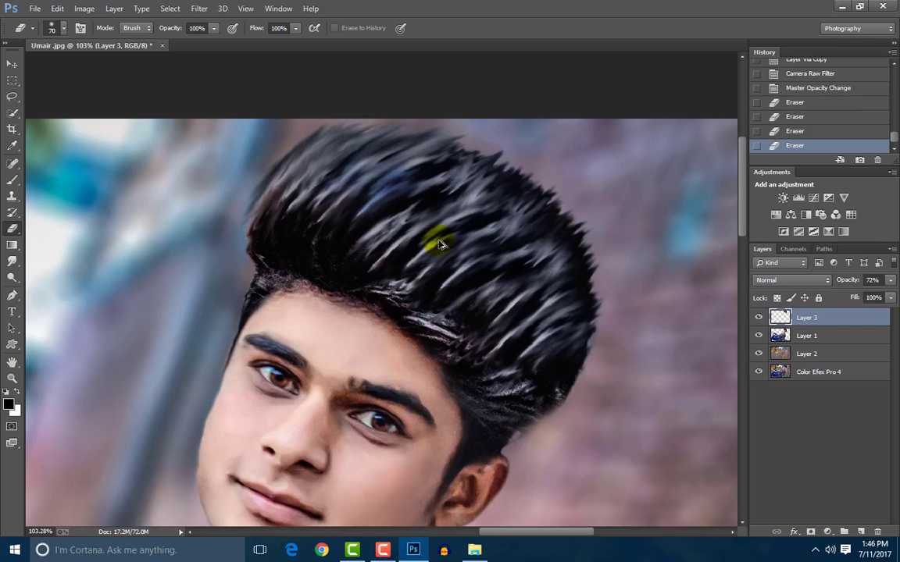
key("ctrl+z")
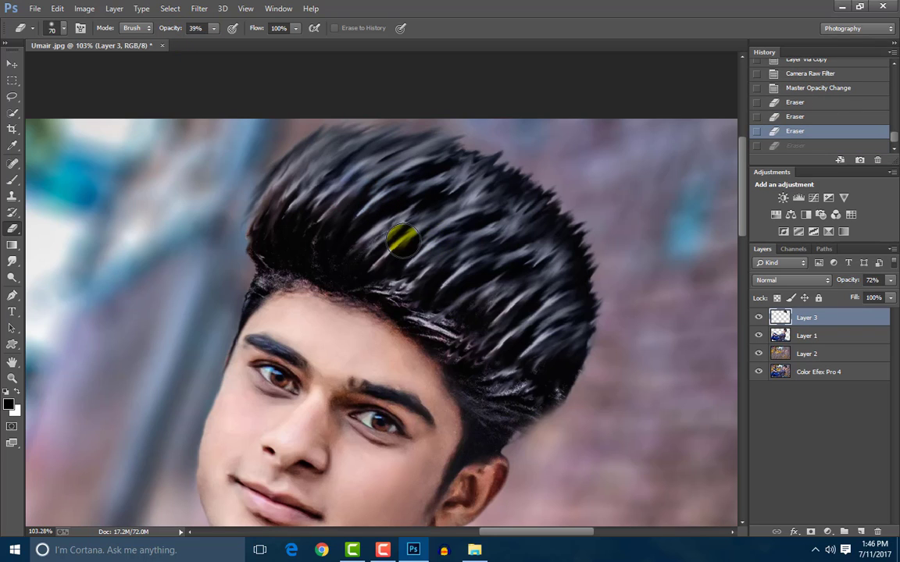
left_click_drag(347, 235, 398, 180)
left_click_drag(310, 188, 329, 185)
left_click_drag(391, 154, 422, 199)
left_click_drag(421, 199, 492, 211)
key("ctrl+0")
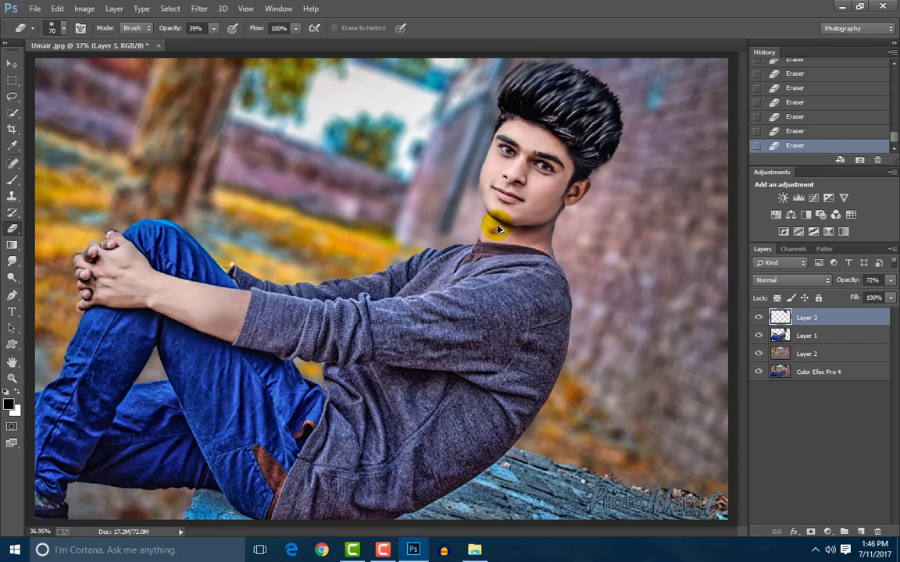
key("ctrl+shift+alt+e")
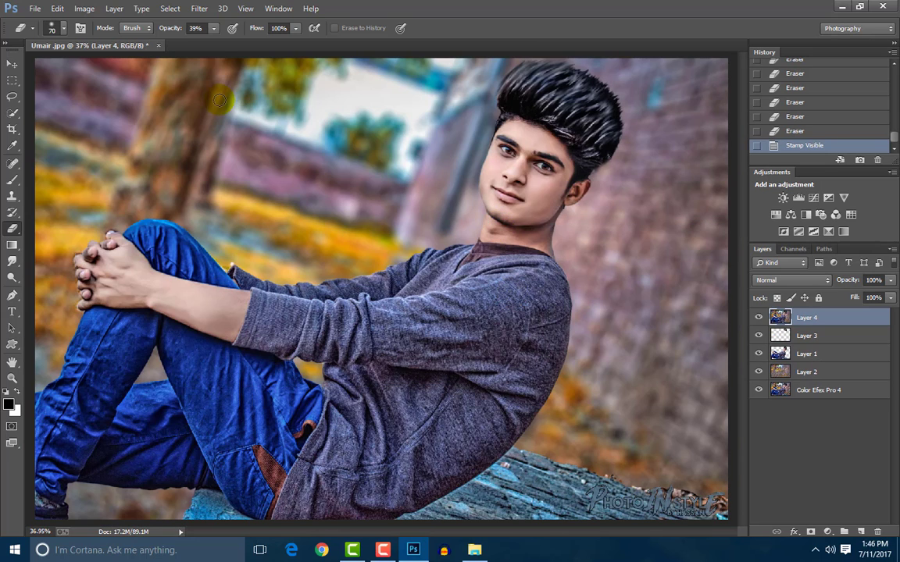
Step: Camera Raw Layer 4: more clarity and vibrance, light sharpening, and a -25 vignette
left_click(200, 8)
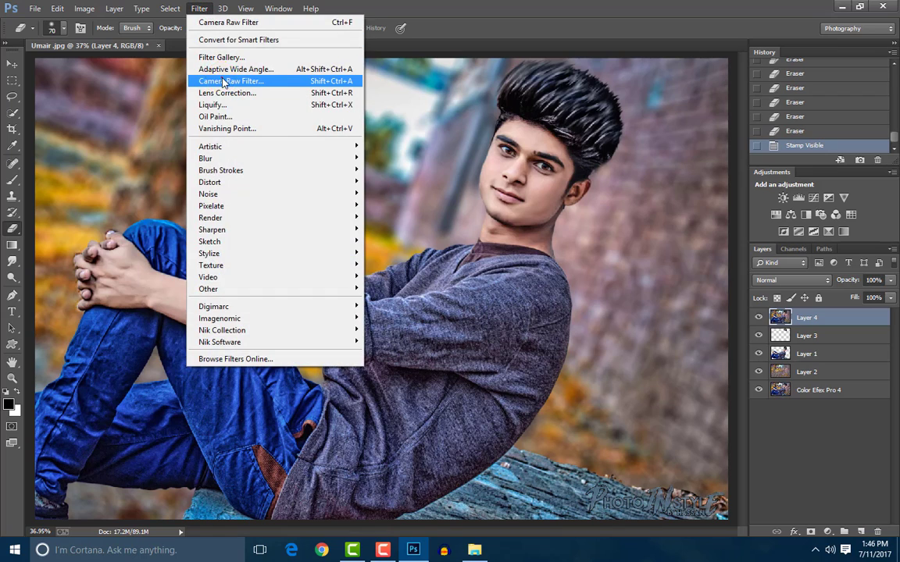
left_click(224, 81)
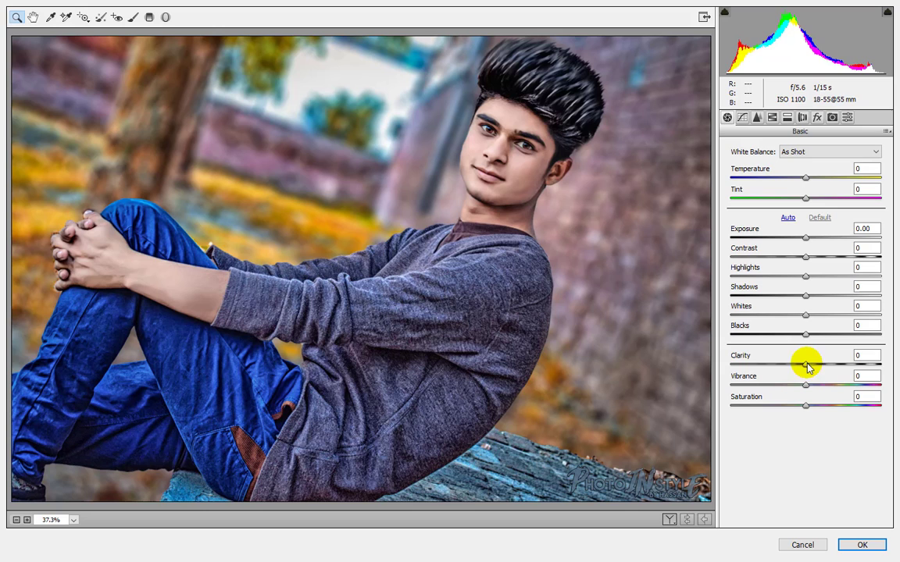
mouse_move(807, 367)
left_mouse_down()
mouse_move(848, 368)
mouse_move(826, 375)
left_mouse_up()
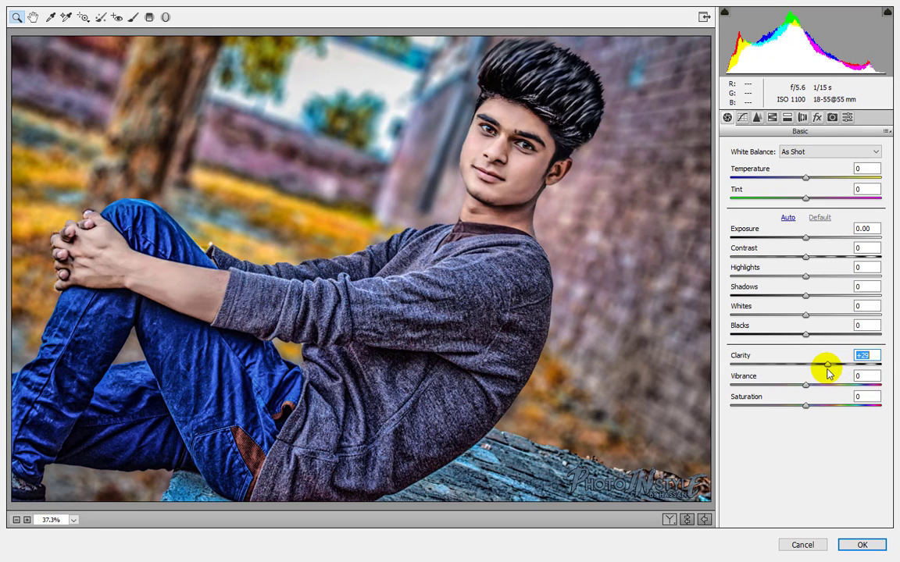
left_click_drag(807, 387, 817, 387)
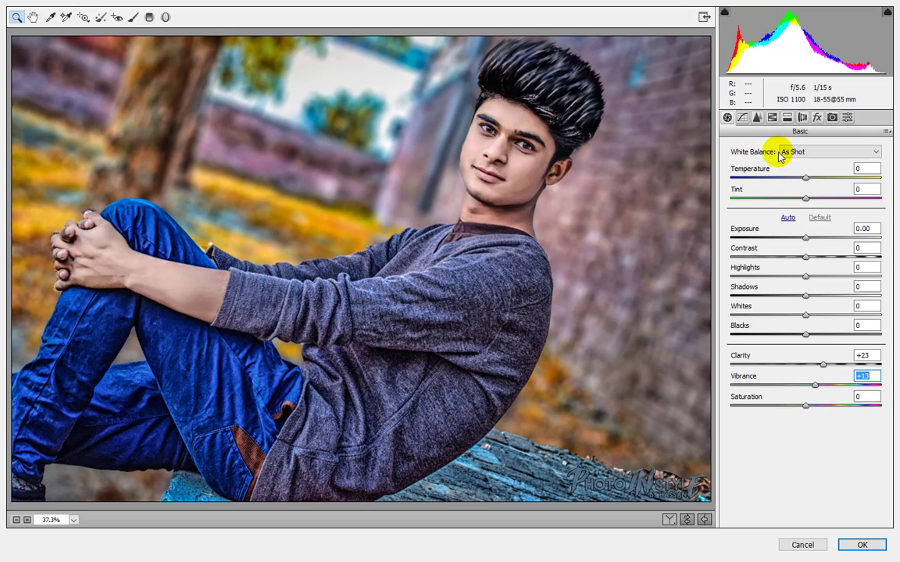
left_click(758, 118)
left_click_drag(736, 166, 744, 172)
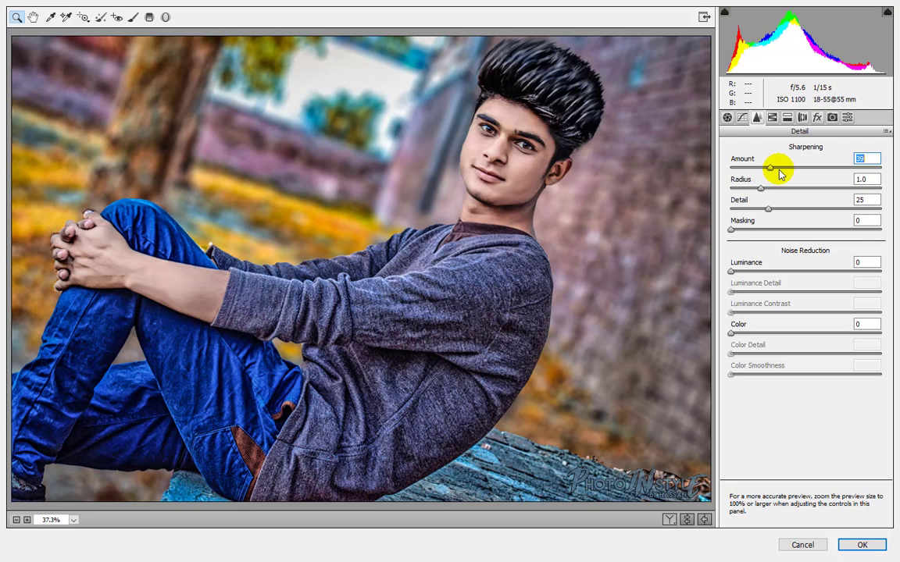
left_click(802, 117)
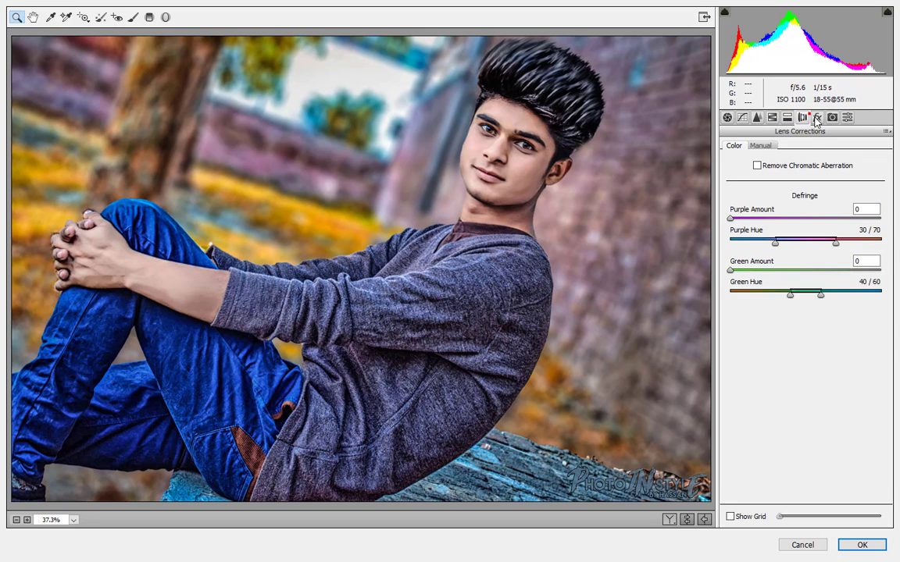
left_click(817, 117)
left_click_drag(805, 277, 789, 279)
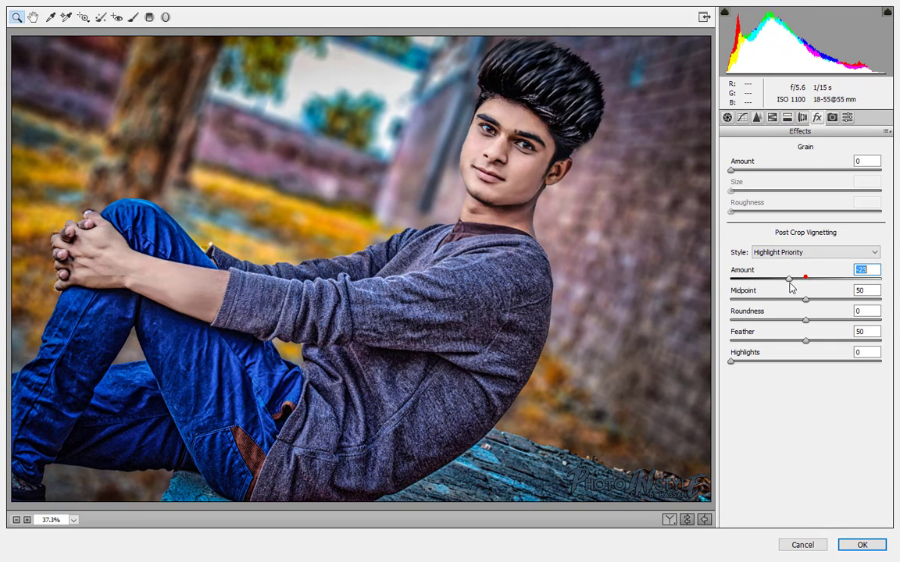
left_click(862, 545)
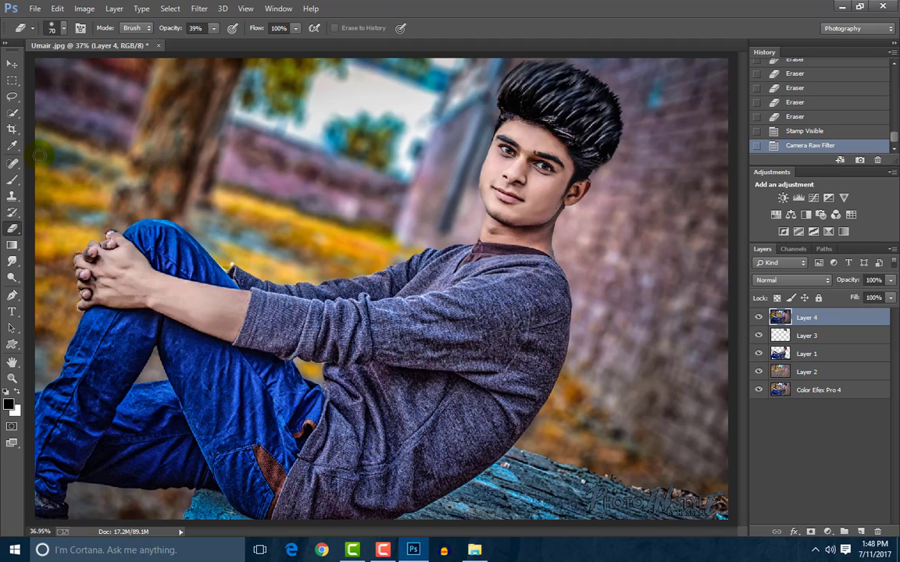
Step: Sample an orange from the photo as the brush colour and enlarge the brush
left_click(14, 182)
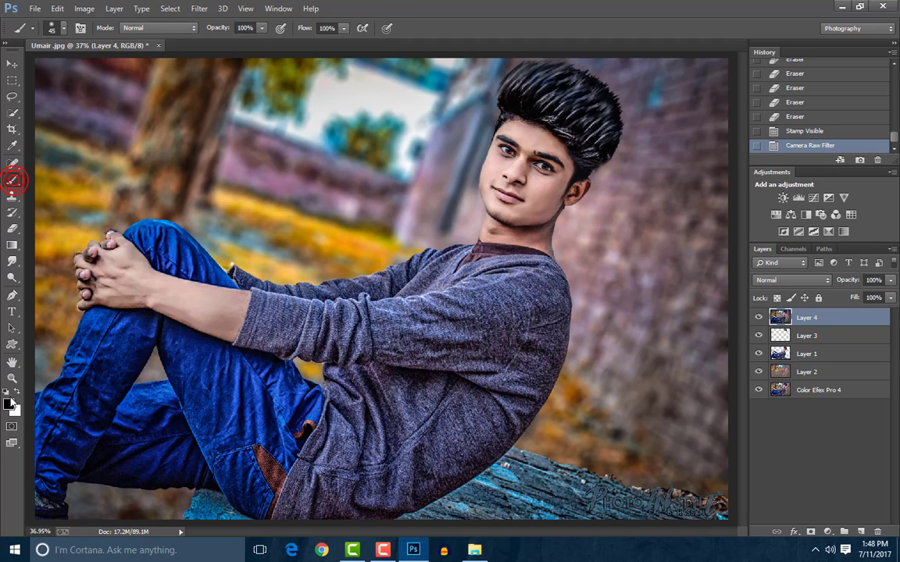
left_click(10, 404)
left_click(322, 221)
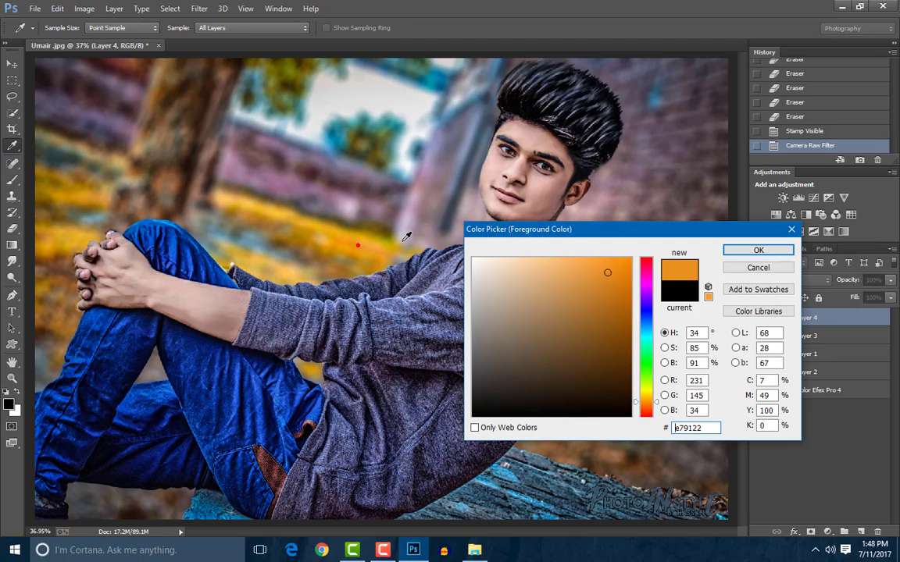
left_click(755, 250)
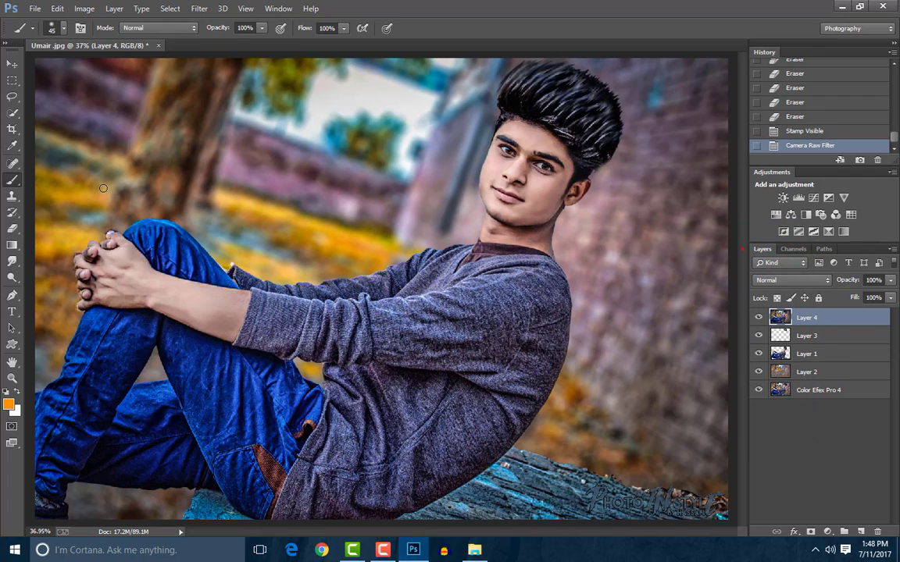
key("bracketright")
key("bracketright")
key("bracketright")
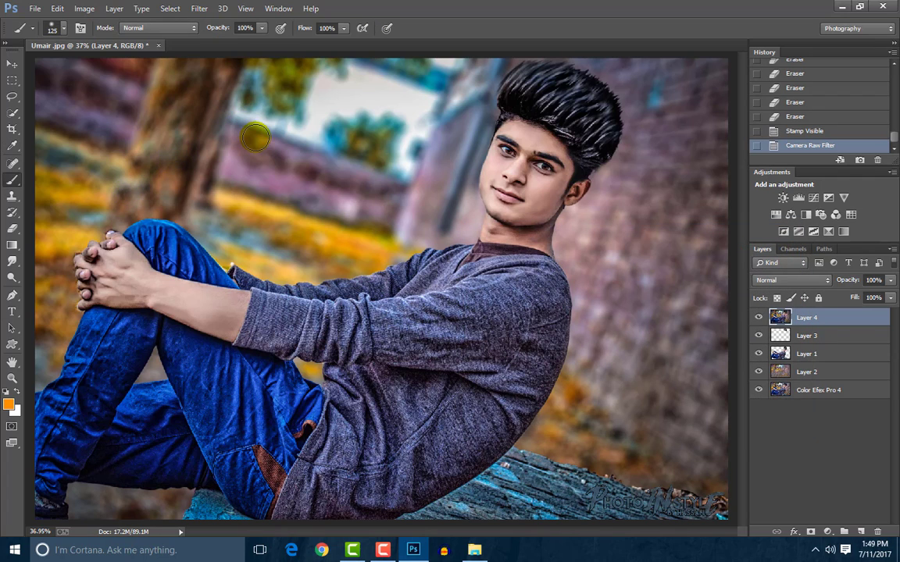
Step: Paint a large soft orange patch on a new Layer 5 in Screen mode
left_click(861, 532)
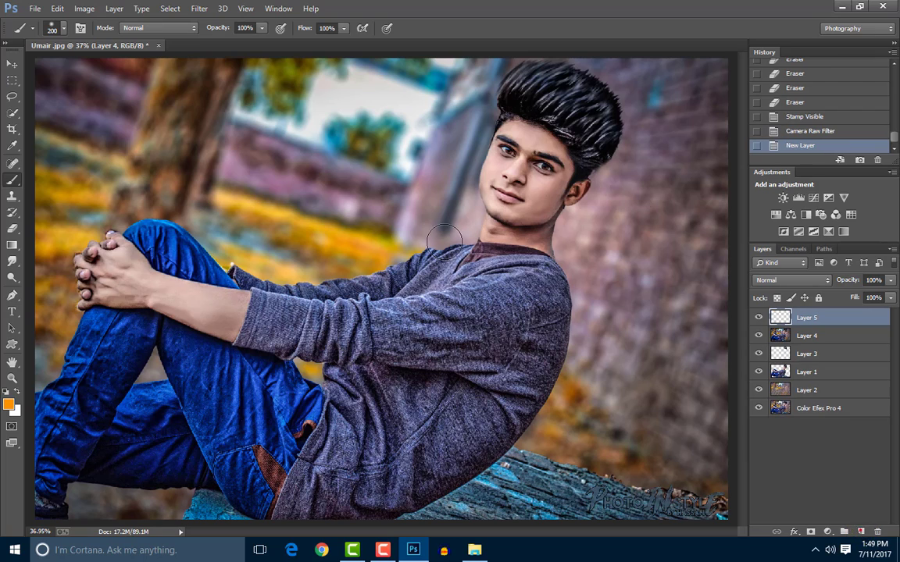
key("bracketright")
key("bracketright")
left_click_drag(285, 207, 316, 211)
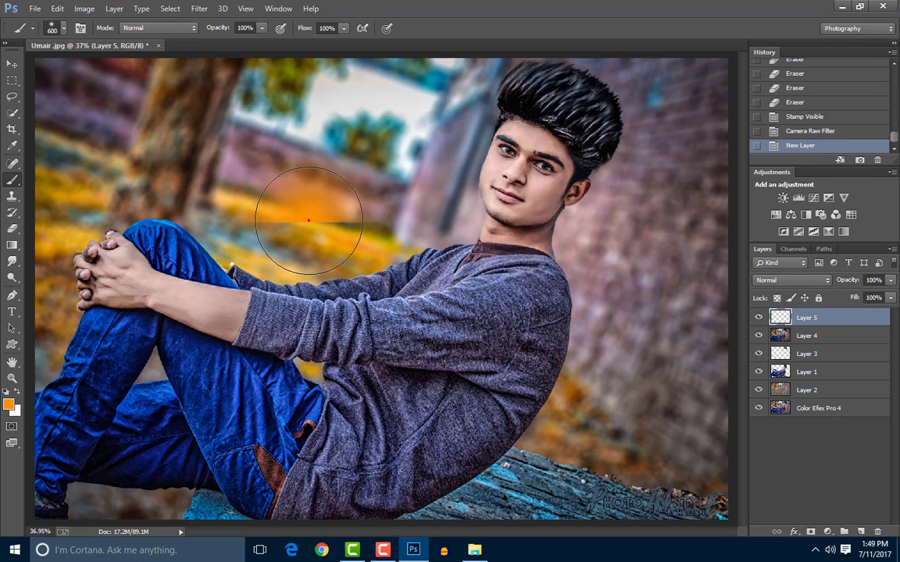
left_click(790, 280)
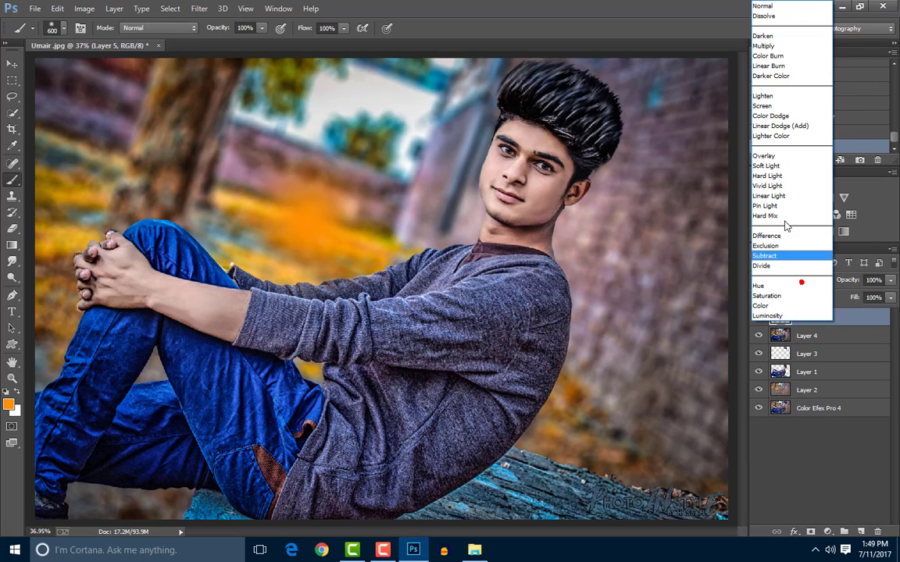
left_click(762, 105)
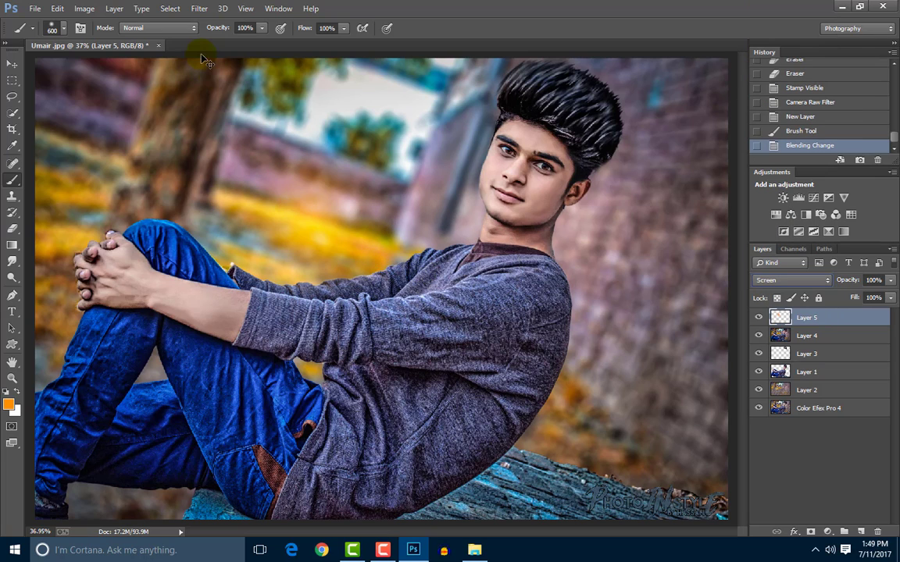
Step: Apply a Gaussian Blur of about 4.6 radius to the orange glow layer
left_click(201, 10)
mouse_move(235, 159)
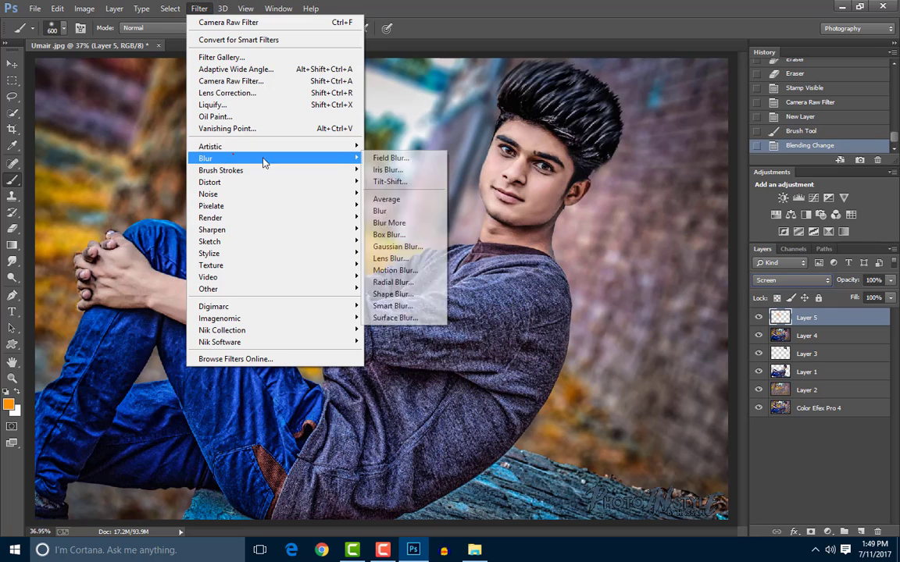
left_click(397, 246)
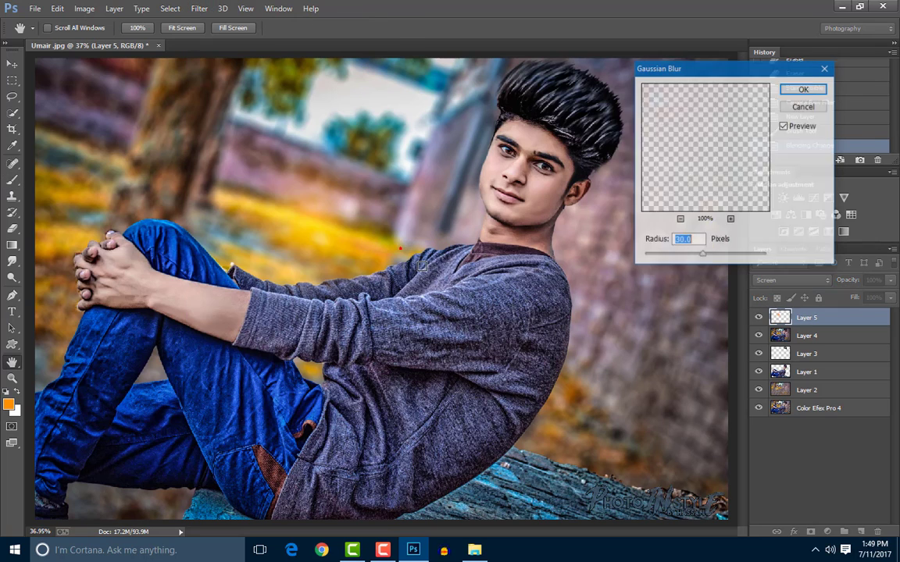
left_click_drag(702, 254, 674, 254)
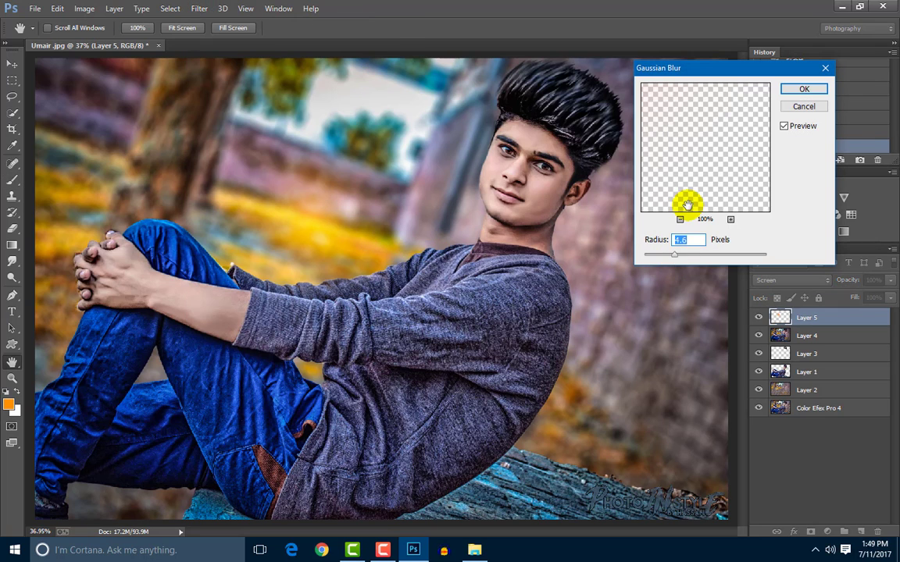
left_click(798, 91)
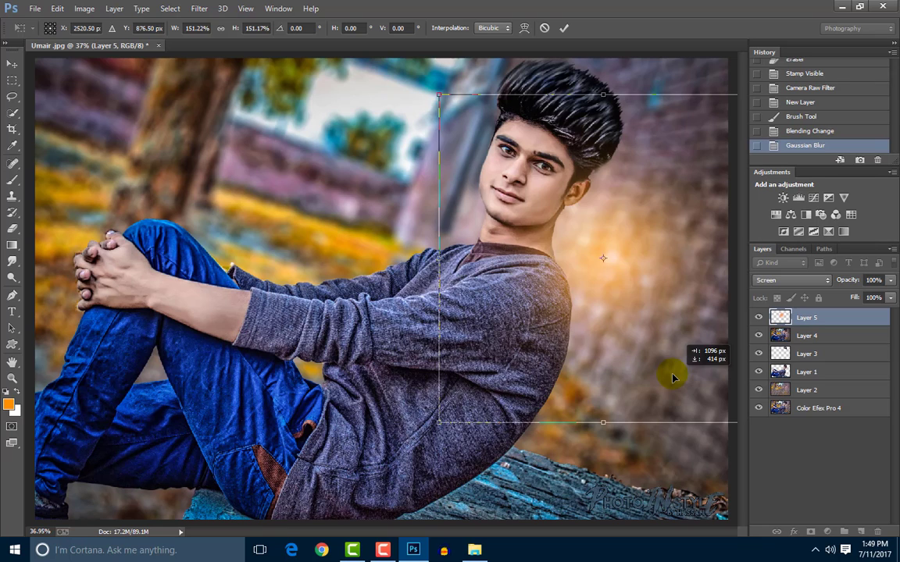
Step: Move the enlarged orange glow on Layer 5 beside the upper-left tree trunk and commit it
mouse_move(672, 371)
left_mouse_down()
mouse_move(432, 337)
mouse_move(329, 225)
left_mouse_up()
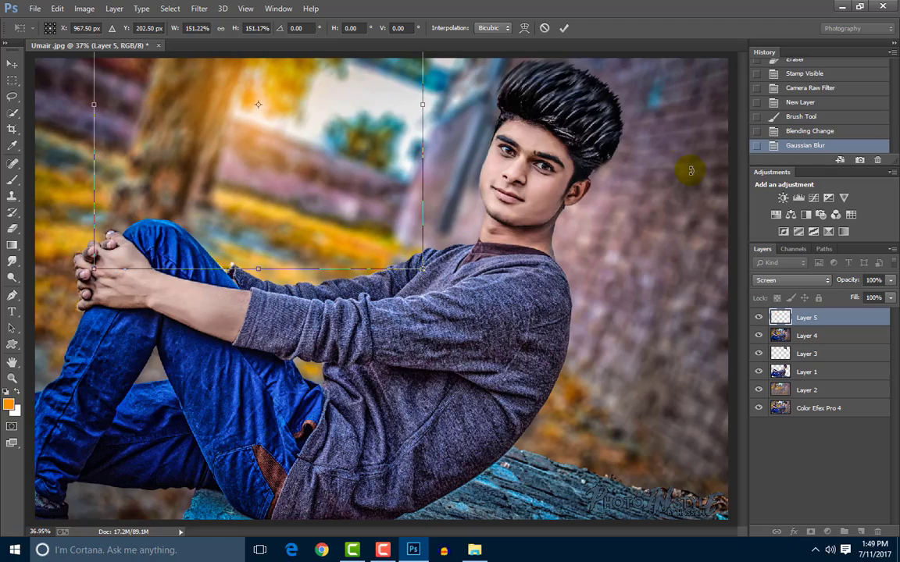
left_click(563, 28)
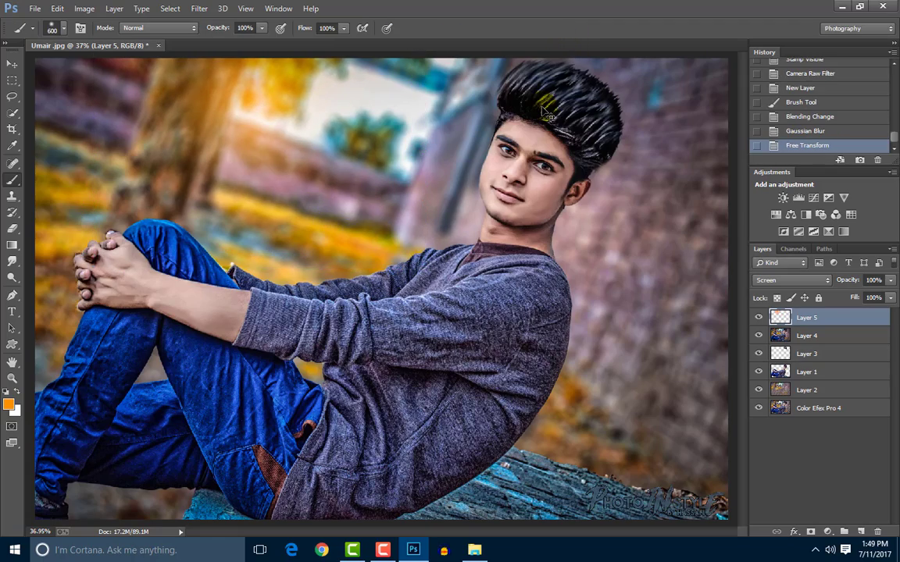